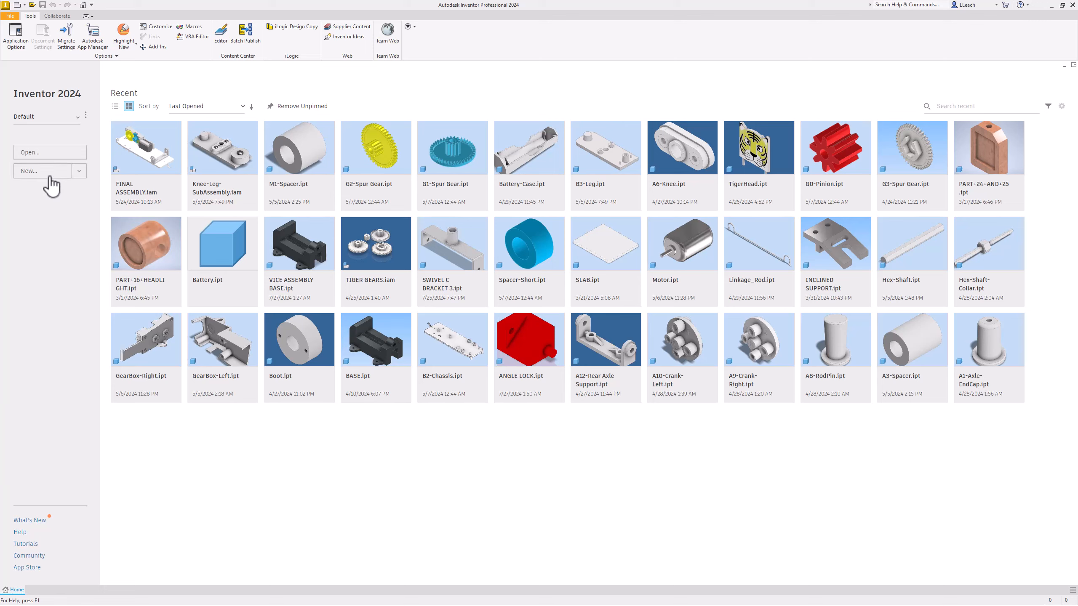
Create a new part file from the English Standard (in).ipt template.
{"action": "left_click", "coordinate": [35, 172]}
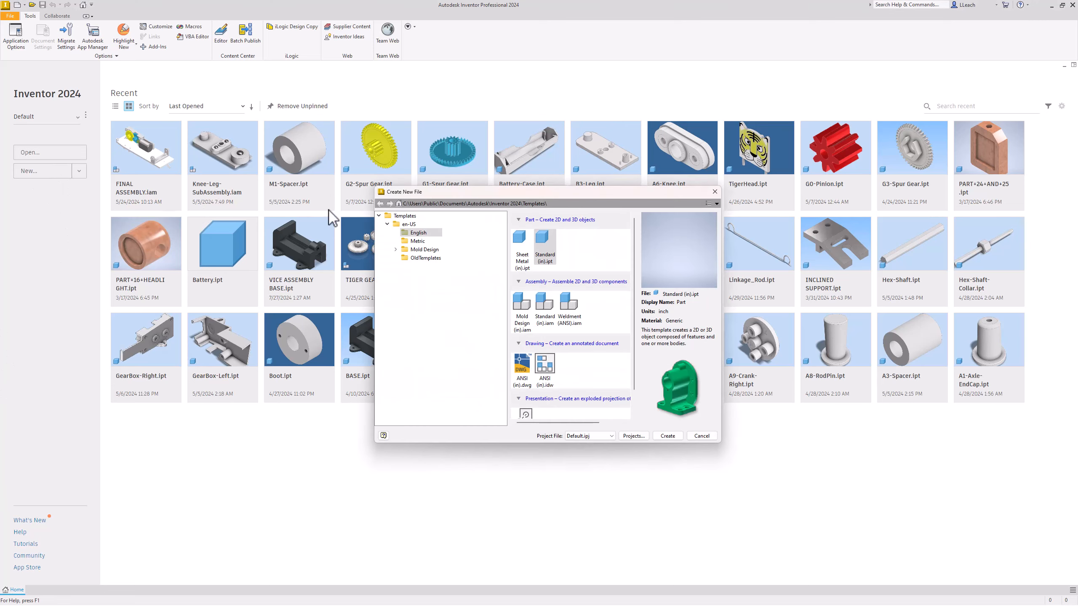
{"action": "left_click", "coordinate": [427, 233]}
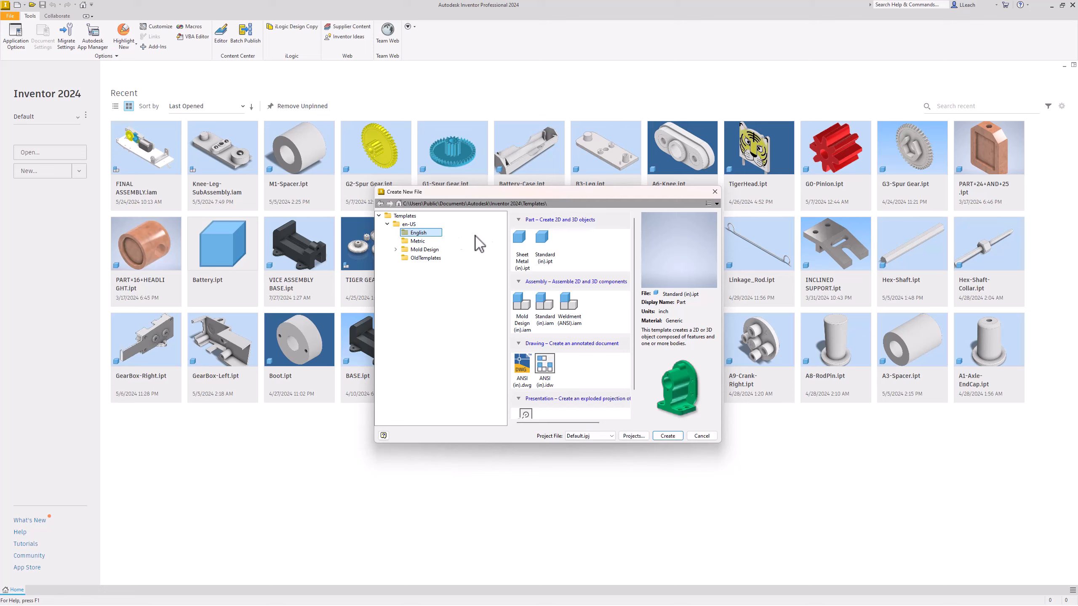
{"action": "left_click", "coordinate": [543, 250]}
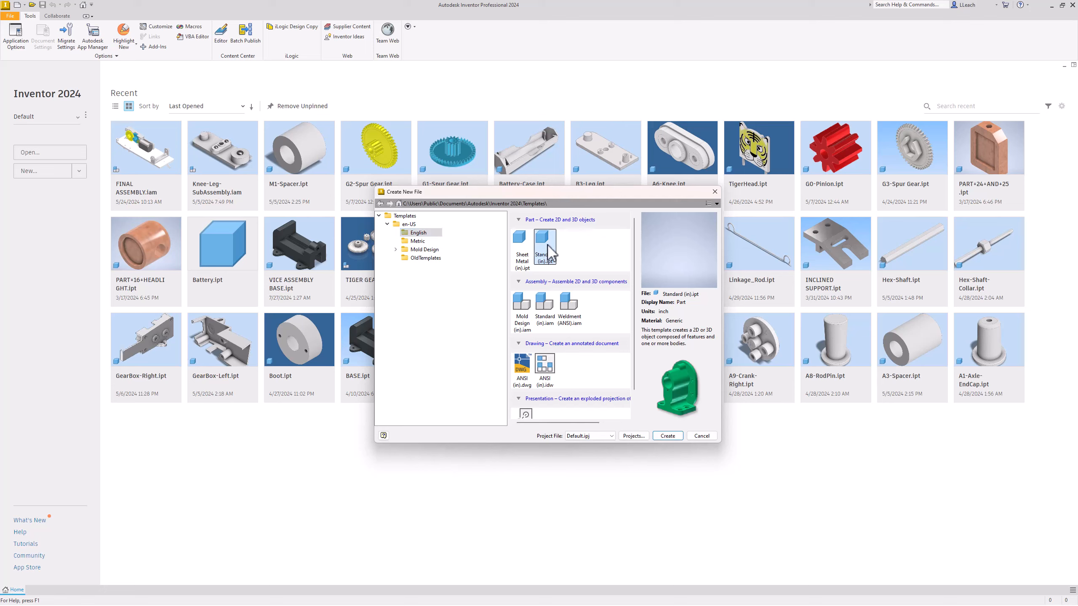
{"action": "left_click", "coordinate": [668, 437]}
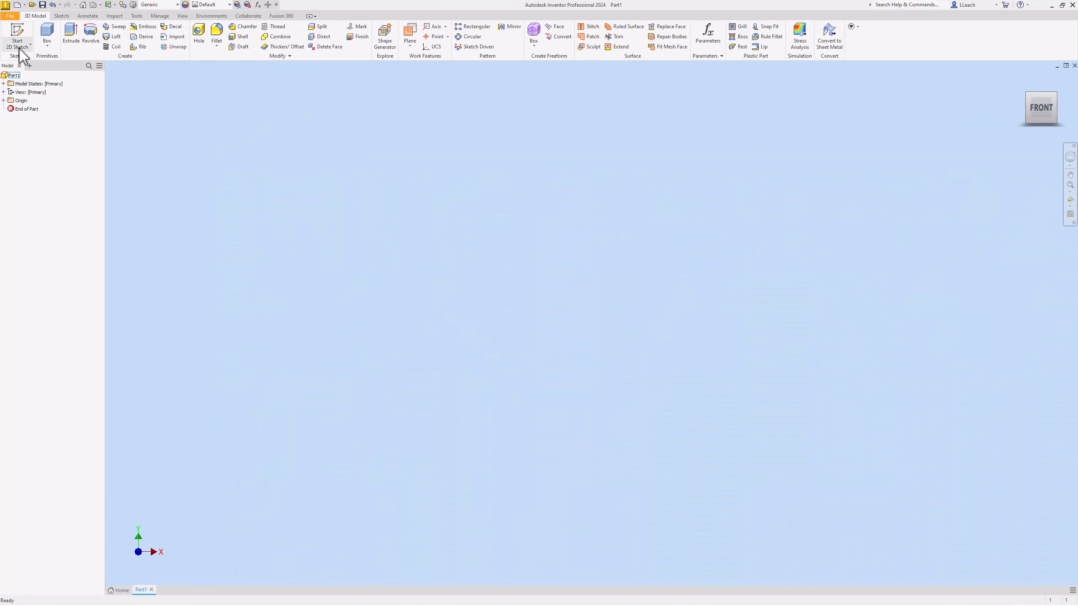
Start a 2D sketch on the front XY plane and draw an 8 in horizontal base line.
{"action": "left_click", "coordinate": [20, 45]}
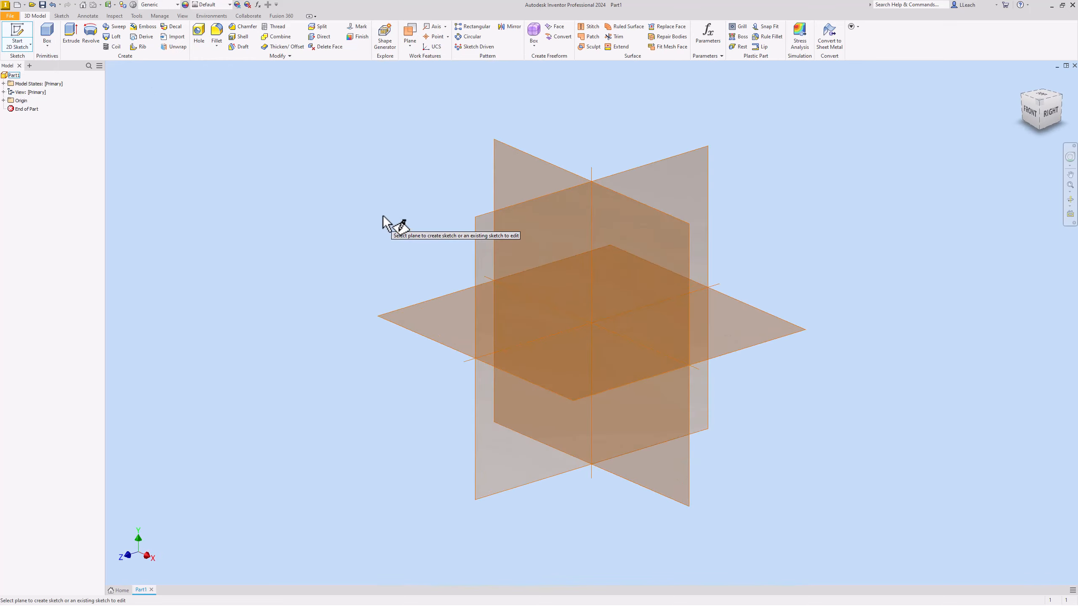
{"action": "left_click", "coordinate": [523, 154]}
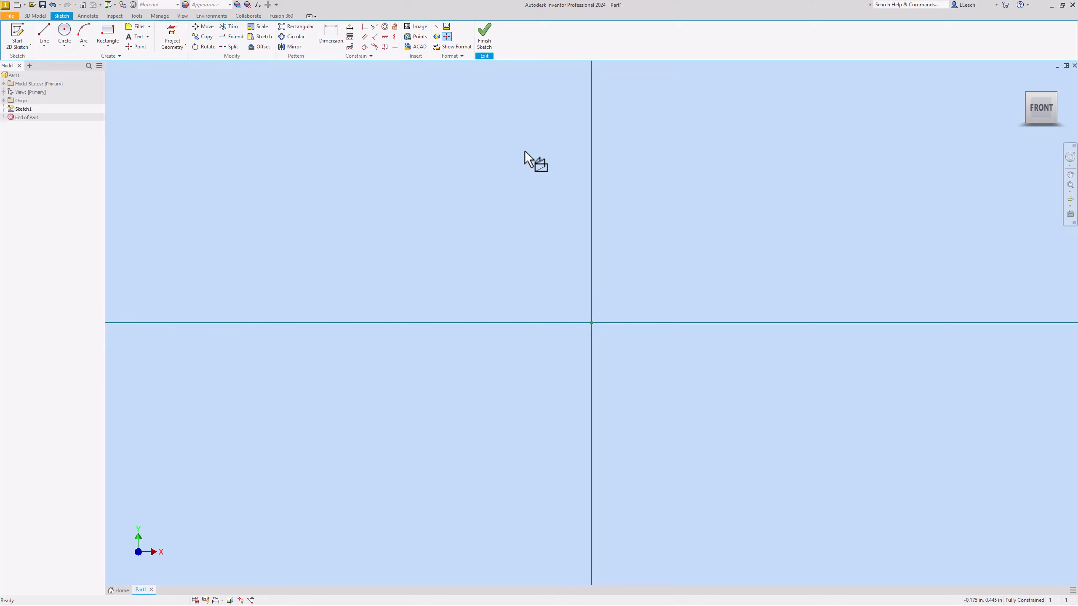
{"action": "left_click", "coordinate": [48, 34]}
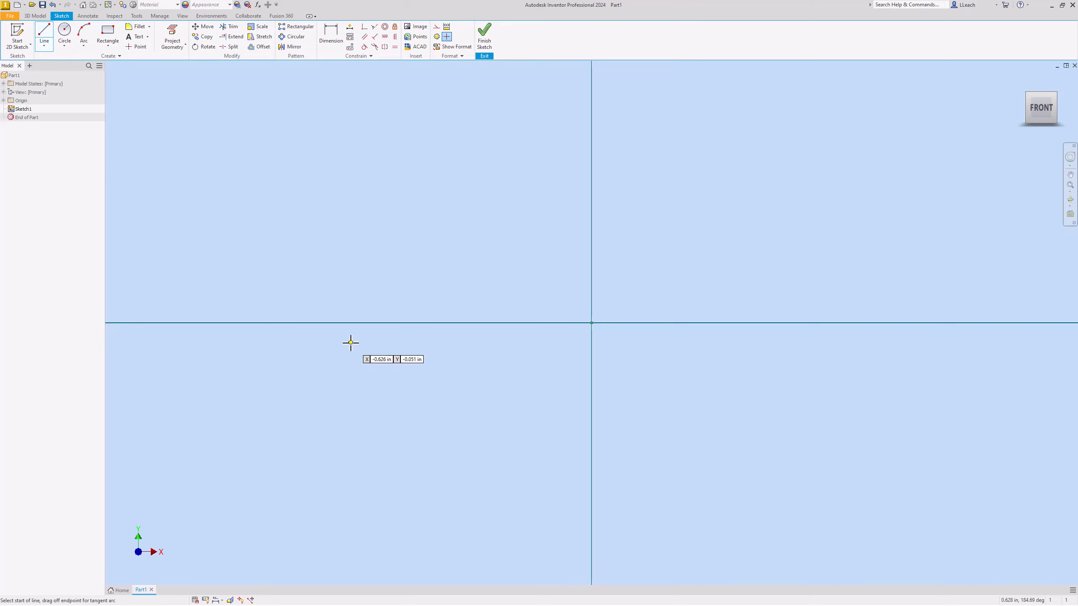
{"action": "left_click", "coordinate": [277, 397]}
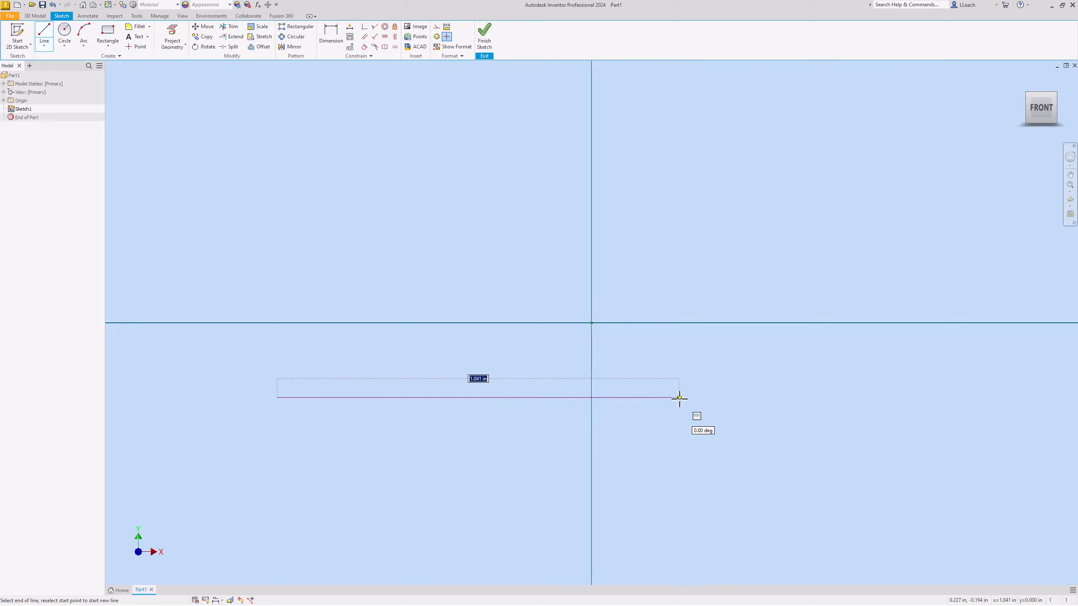
{"action": "type", "text": "8"}
{"action": "key", "text": "Return"}
Continue the outline from the base line's right end with segments 3 in up, 1.25 in left and 1 in down.
{"action": "scroll", "coordinate": [794, 433], "scroll_direction": "down", "scroll_amount": 4}
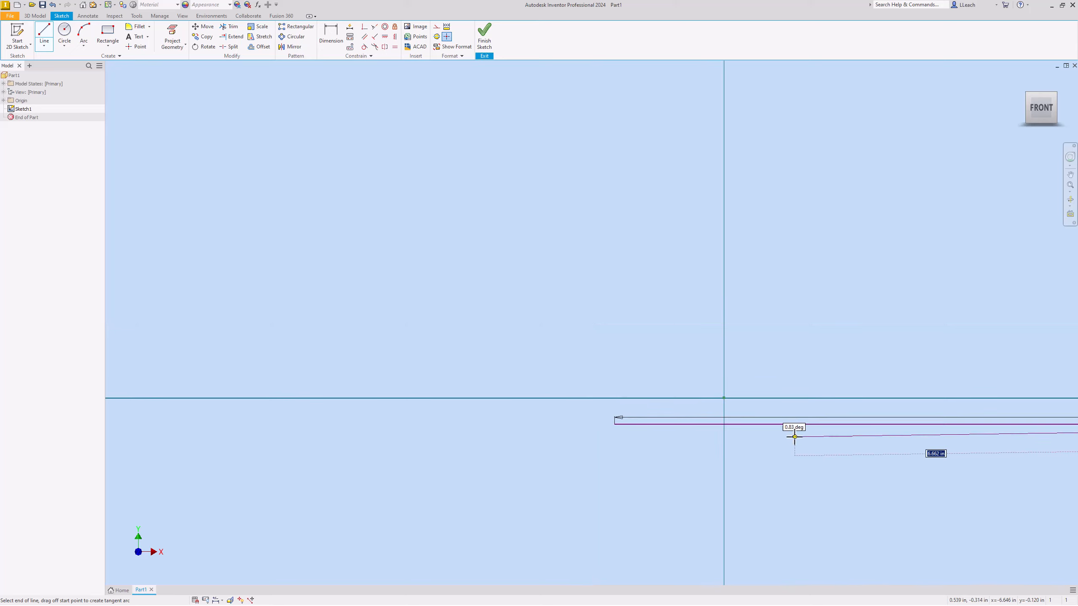
{"action": "mouse_move", "coordinate": [793, 433]}
{"action": "middle_mouse_down"}
{"action": "mouse_move", "coordinate": [601, 385]}
{"action": "mouse_move", "coordinate": [478, 380]}
{"action": "middle_mouse_up"}
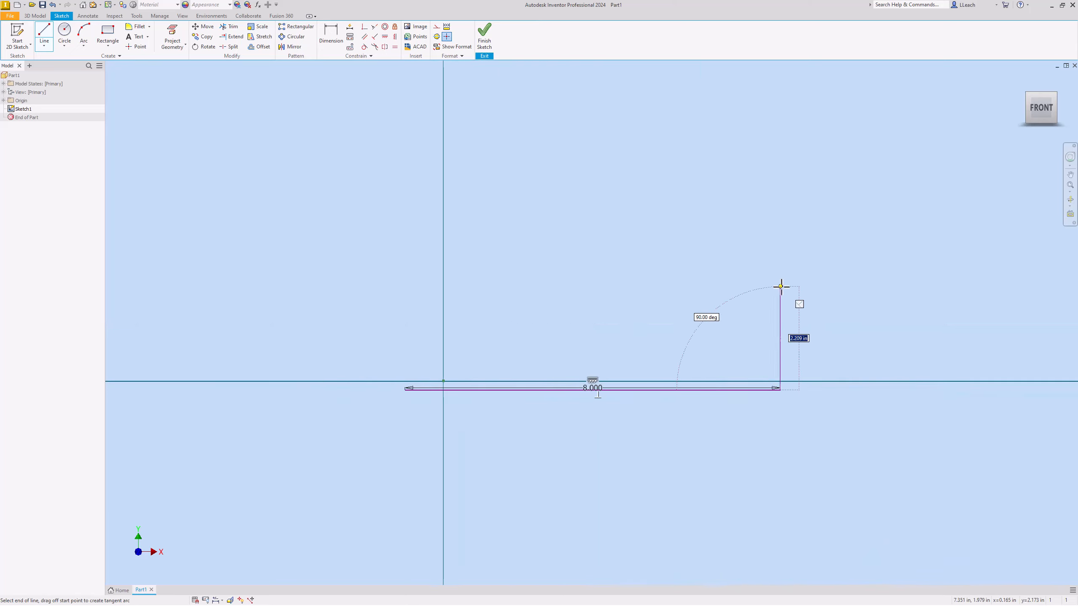
{"action": "type", "text": "3"}
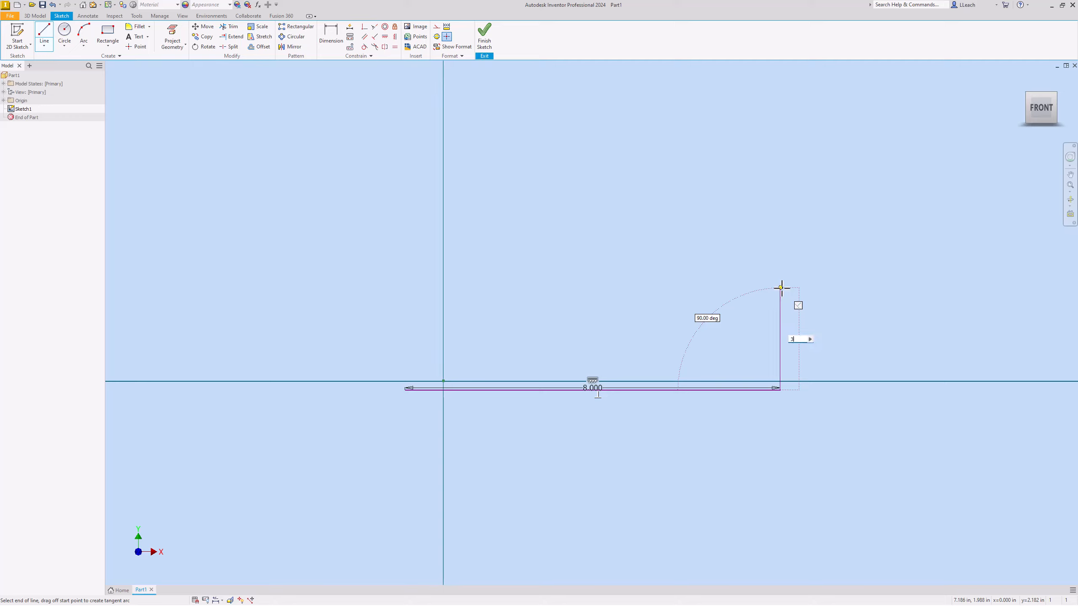
{"action": "key", "text": "Return"}
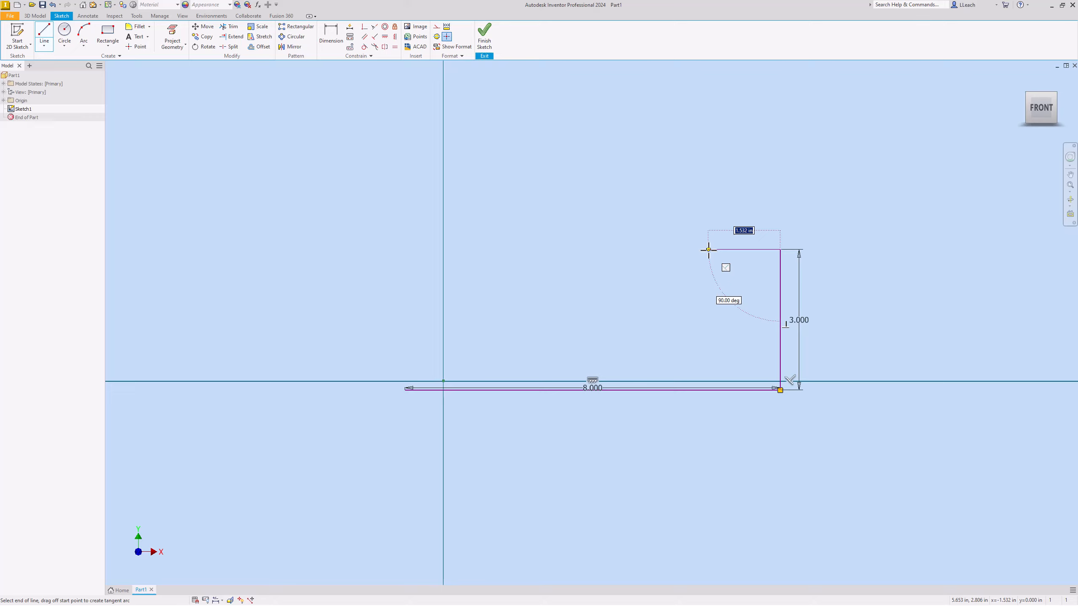
{"action": "type", "text": "1.25"}
{"action": "key", "text": "Return"}
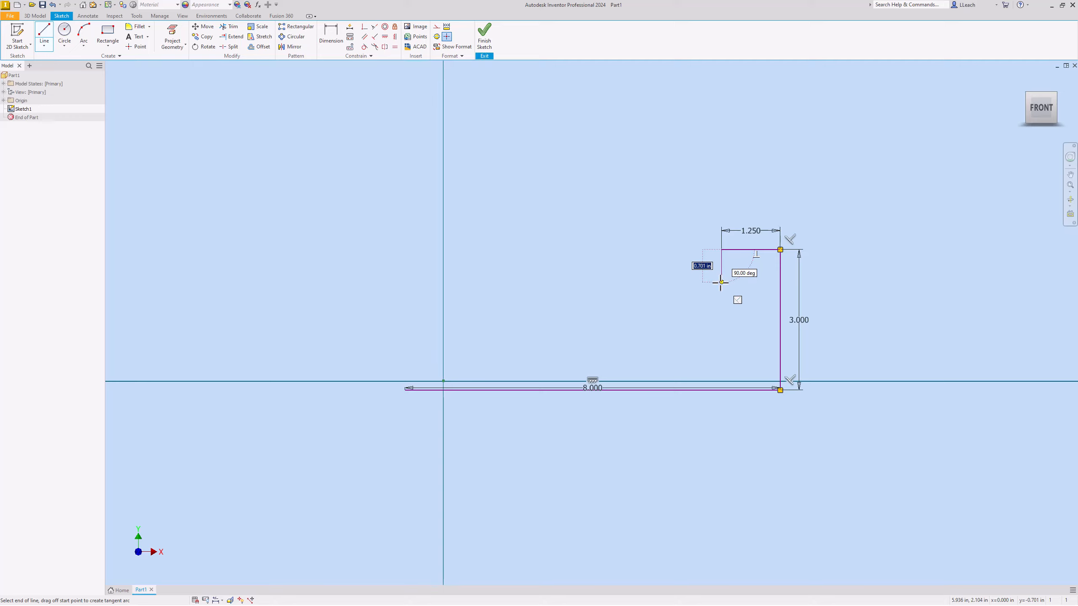
{"action": "type", "text": "1"}
{"action": "key", "text": "Return"}
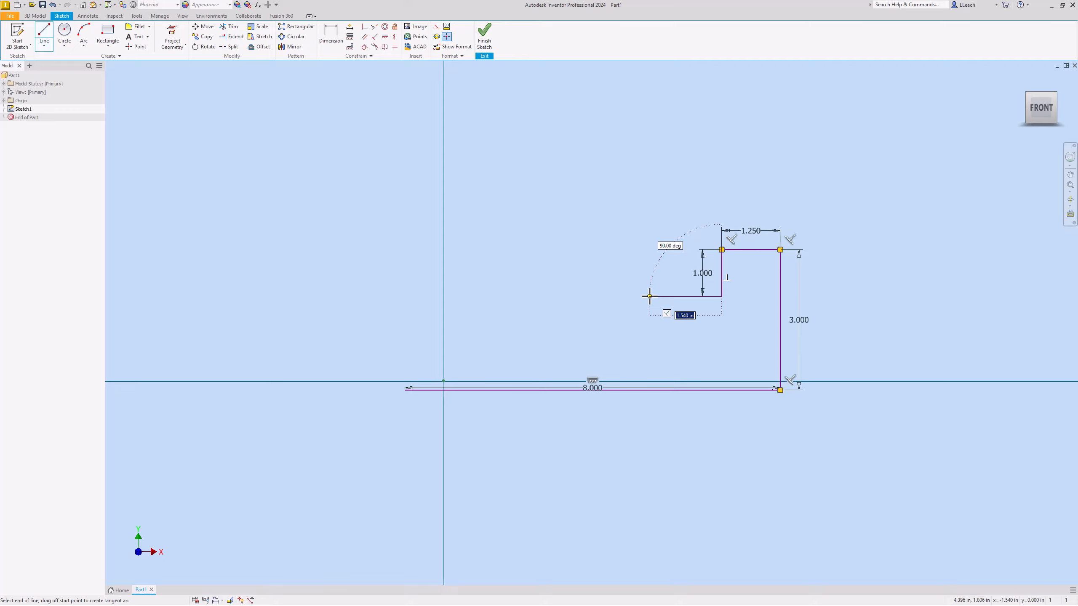
Complete the outline with segments 5.25 in left, 2 in up and 1.5 in left, closing it at the base line's start point.
{"action": "type", "text": "5.25"}
{"action": "key", "text": "Return"}
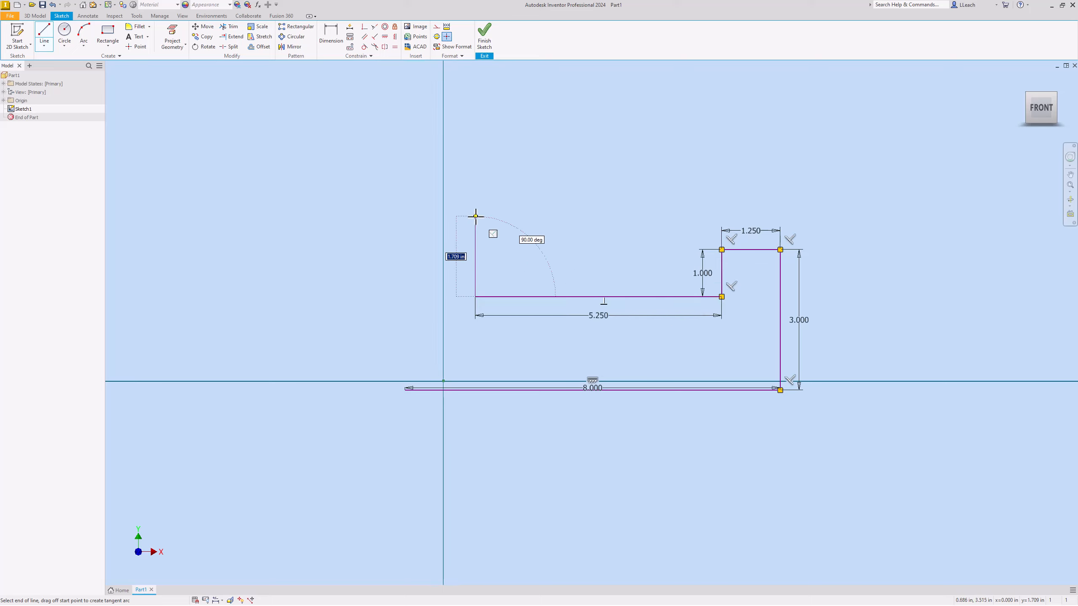
{"action": "type", "text": "2"}
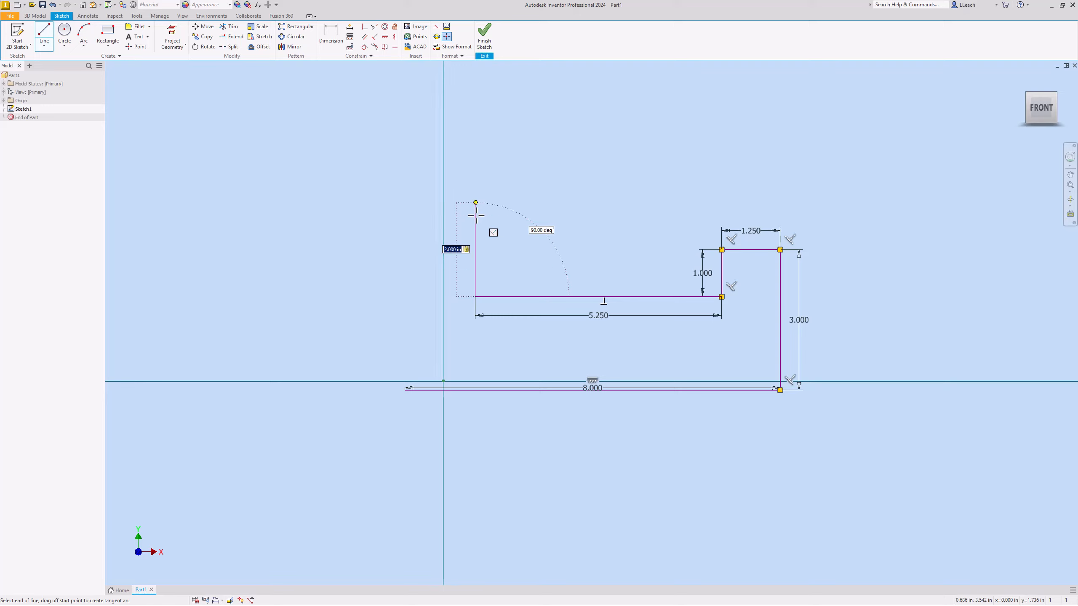
{"action": "key", "text": "Return"}
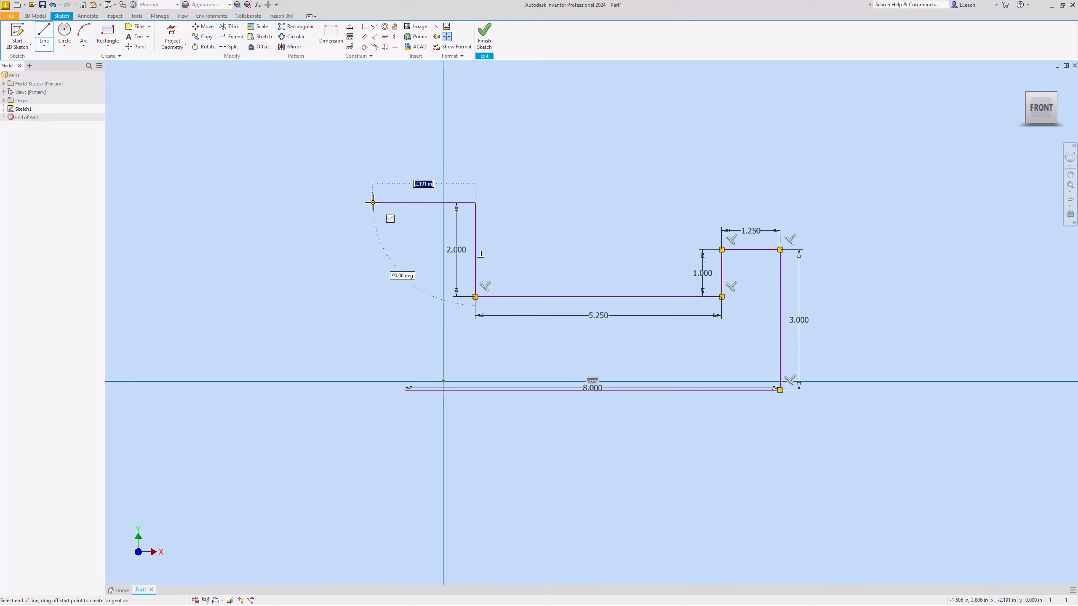
{"action": "type", "text": "1.5"}
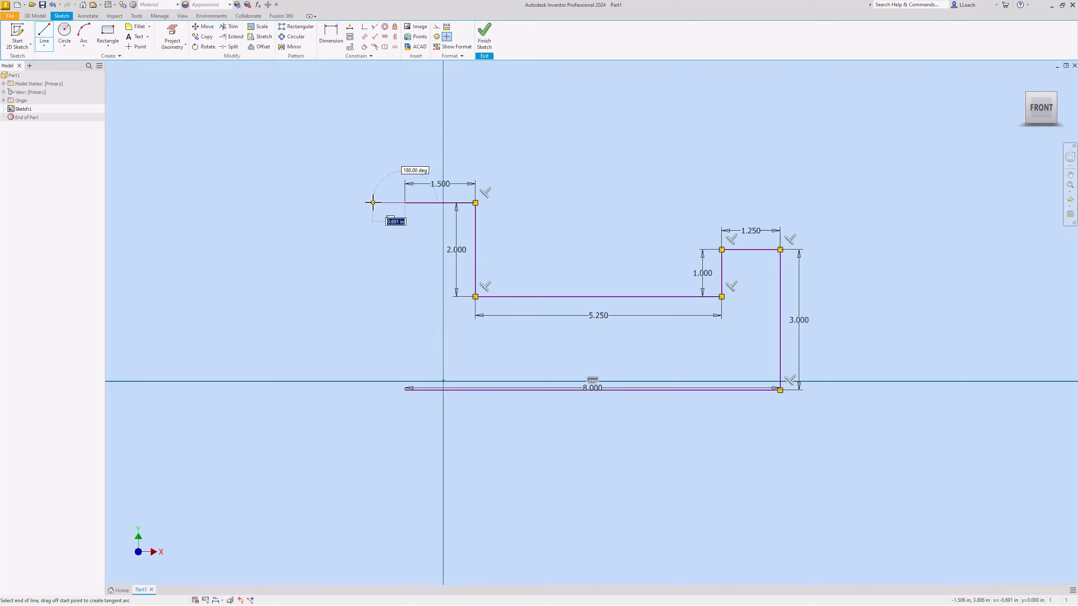
{"action": "key", "text": "Return"}
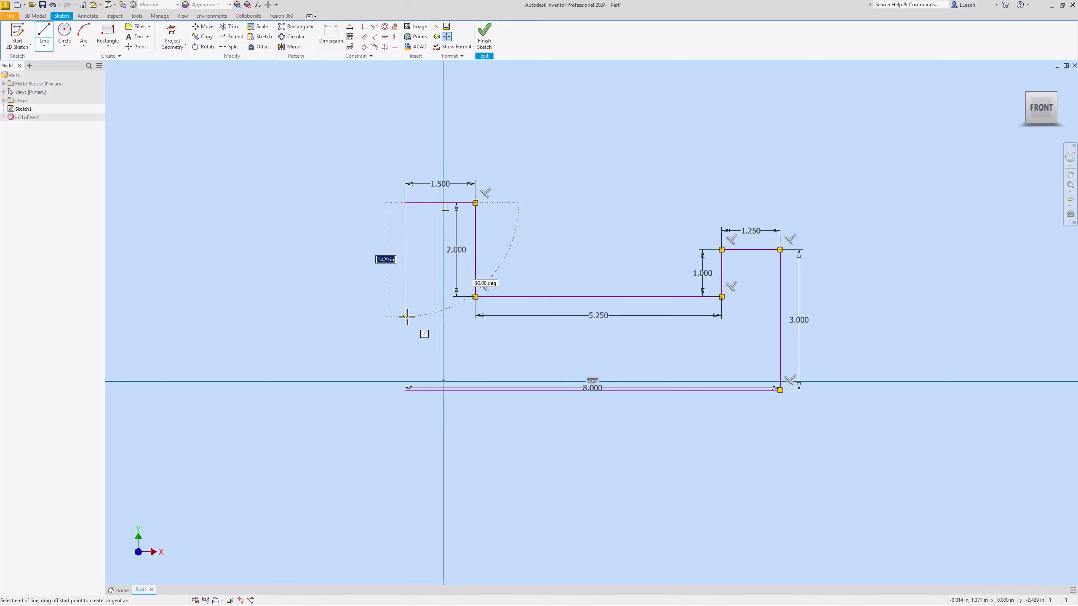
{"action": "left_click", "coordinate": [406, 390]}
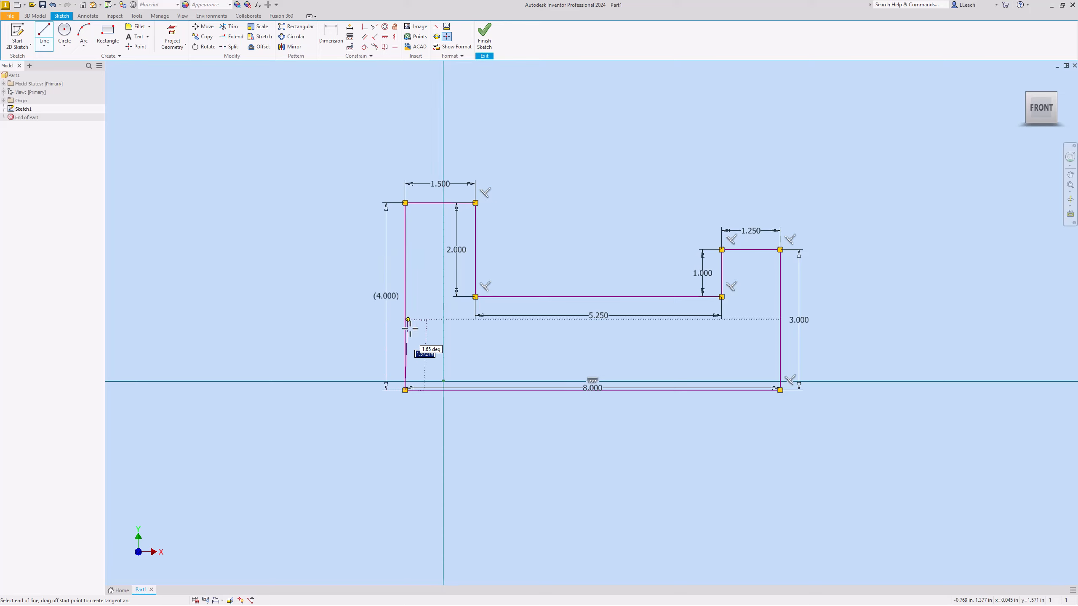
{"action": "scroll", "coordinate": [389, 381], "scroll_direction": "down", "scroll_amount": 2}
{"action": "scroll", "coordinate": [389, 381], "scroll_direction": "up", "scroll_amount": 5}
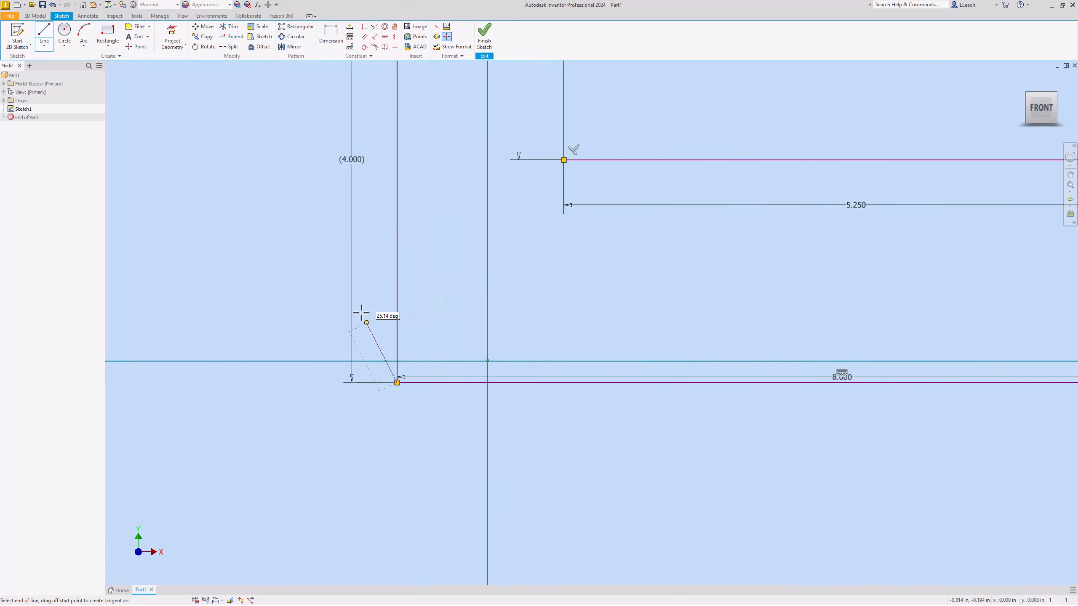
{"action": "key", "text": "Escape"}
{"action": "scroll", "coordinate": [510, 296], "scroll_direction": "down", "scroll_amount": 3}
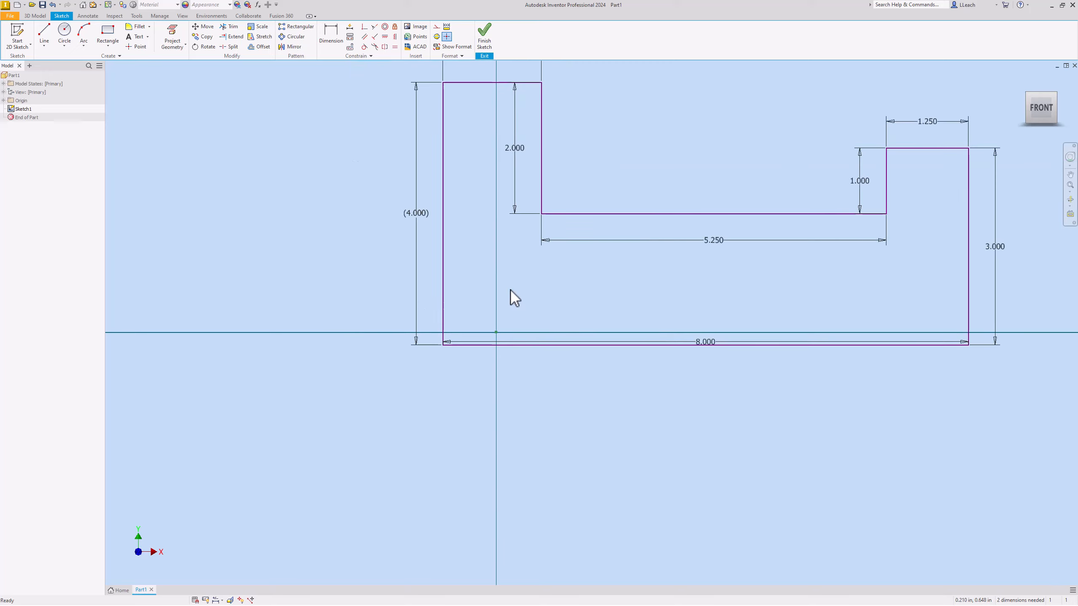
Reposition the overall and step dimensions clear of the profile, aligning the 5.25 and 1.25 in widths above it beside the 1.5 in one.
{"action": "middle_click_drag", "start_coordinate": [517, 292], "coordinate": [478, 290]}
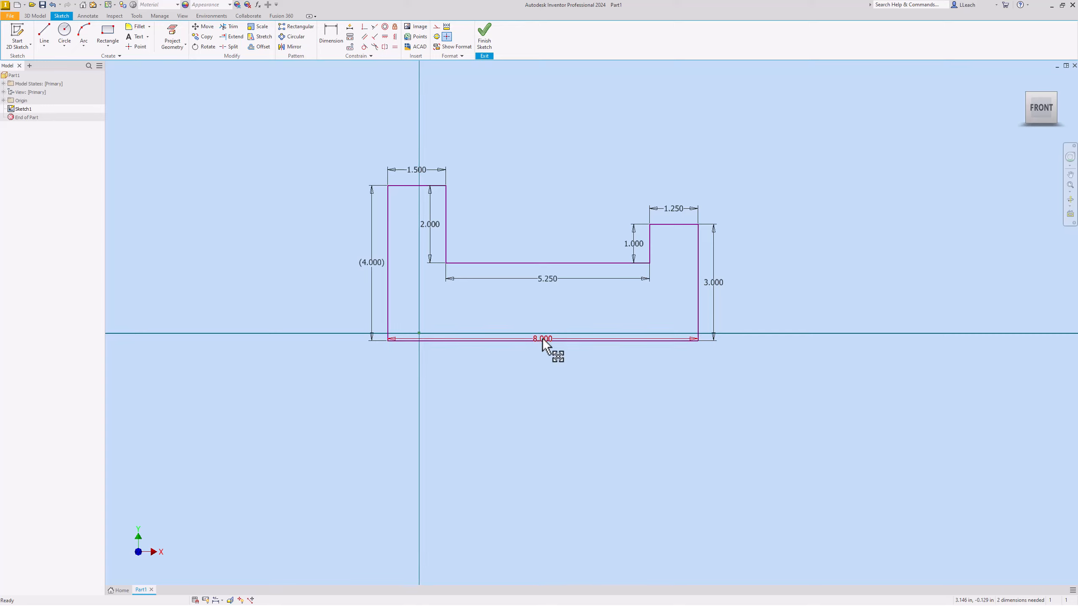
{"action": "left_click_drag", "start_coordinate": [544, 344], "coordinate": [542, 381]}
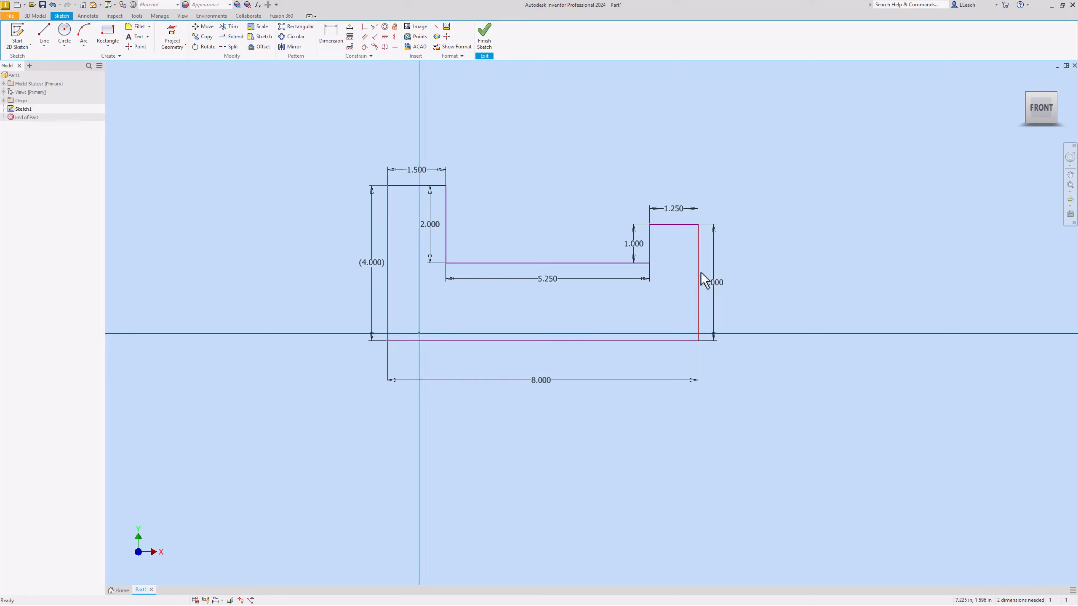
{"action": "left_click_drag", "start_coordinate": [701, 274], "coordinate": [748, 275]}
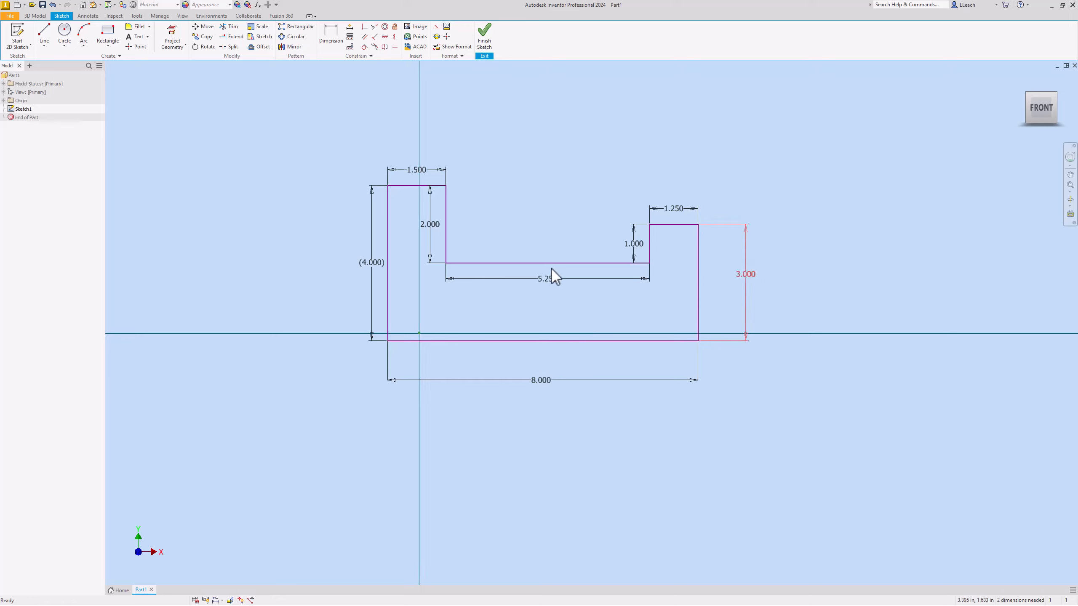
{"action": "left_click_drag", "start_coordinate": [552, 268], "coordinate": [561, 170]}
{"action": "left_click_drag", "start_coordinate": [679, 209], "coordinate": [690, 169]}
{"action": "left_click_drag", "start_coordinate": [374, 266], "coordinate": [354, 266]}
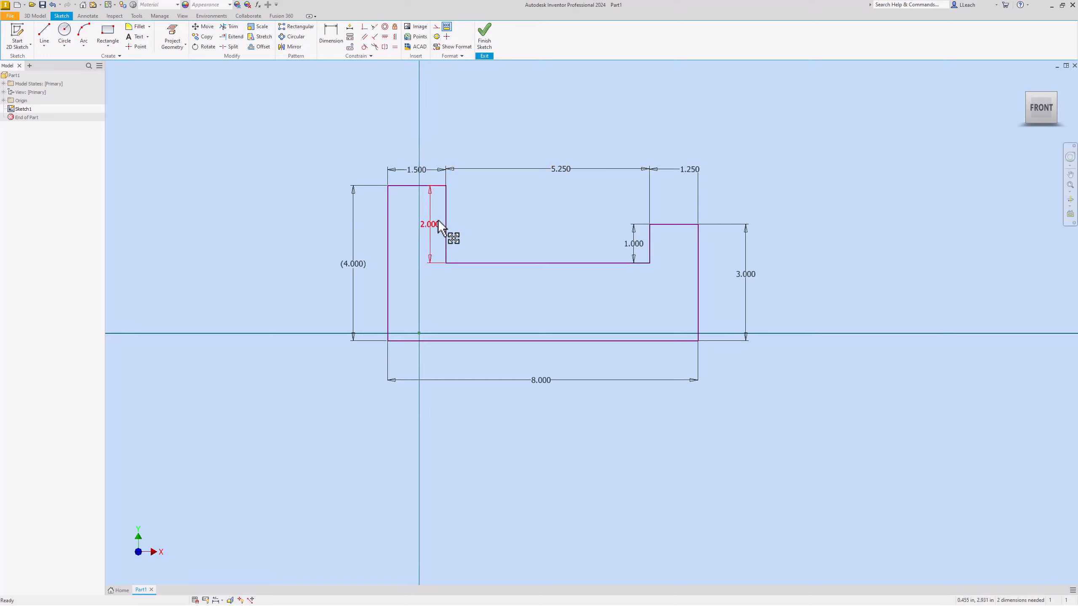
{"action": "left_click_drag", "start_coordinate": [438, 221], "coordinate": [477, 234]}
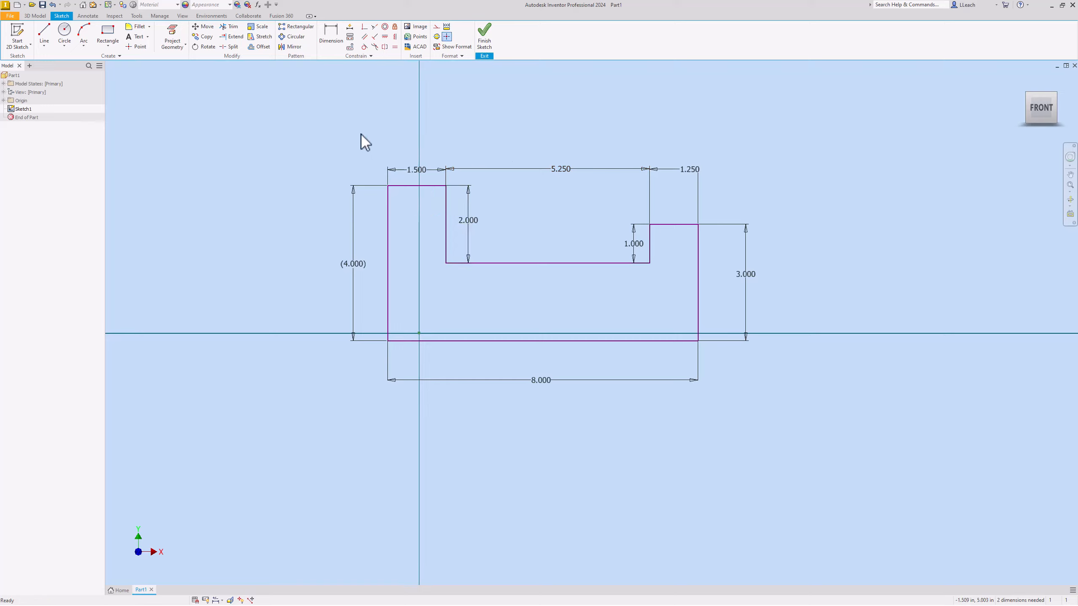
Constrain the base line's midpoint coincident with the sketch origin and finish the sketch.
{"action": "left_click", "coordinate": [365, 31]}
{"action": "left_click", "coordinate": [544, 341]}
{"action": "left_click", "coordinate": [419, 334]}
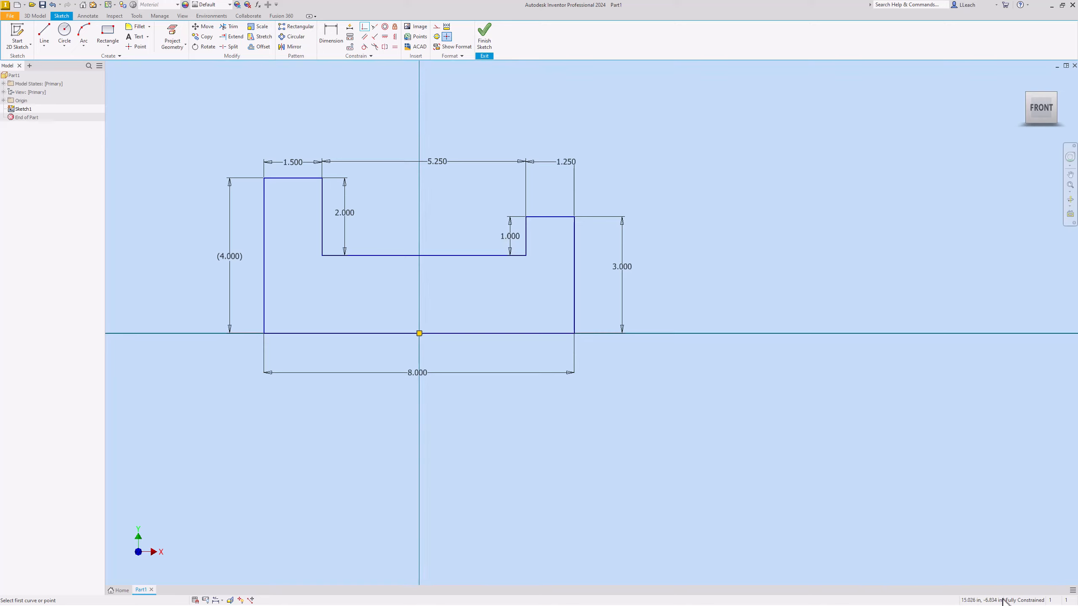
{"action": "left_click", "coordinate": [484, 34]}
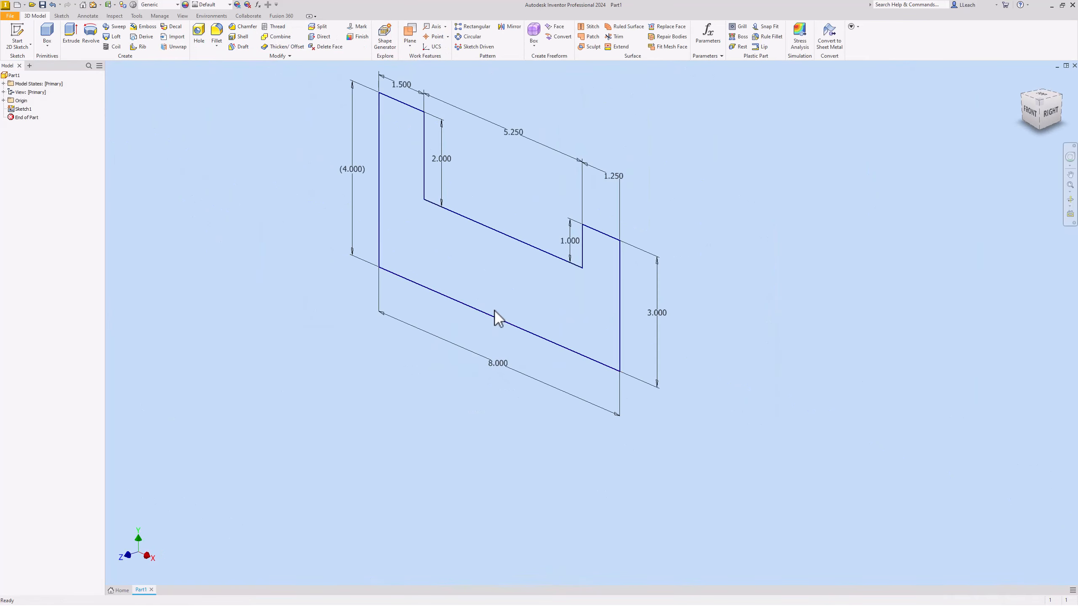
Extrude the closed profile symmetrically about the sketch plane with a distance of 3.5 in.
{"action": "left_click", "coordinate": [71, 34]}
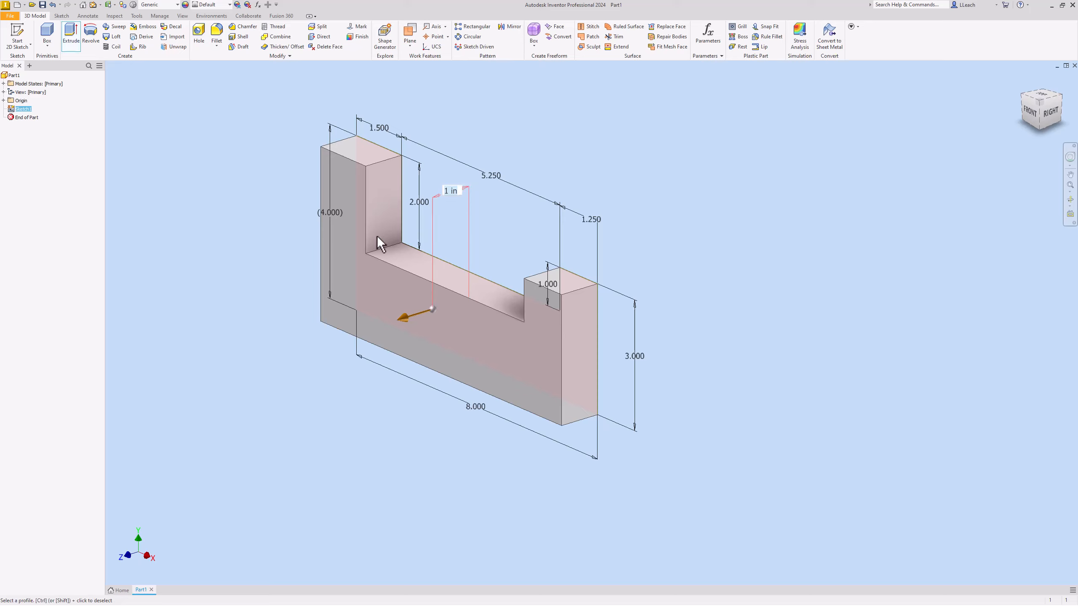
{"action": "key", "text": "Escape"}
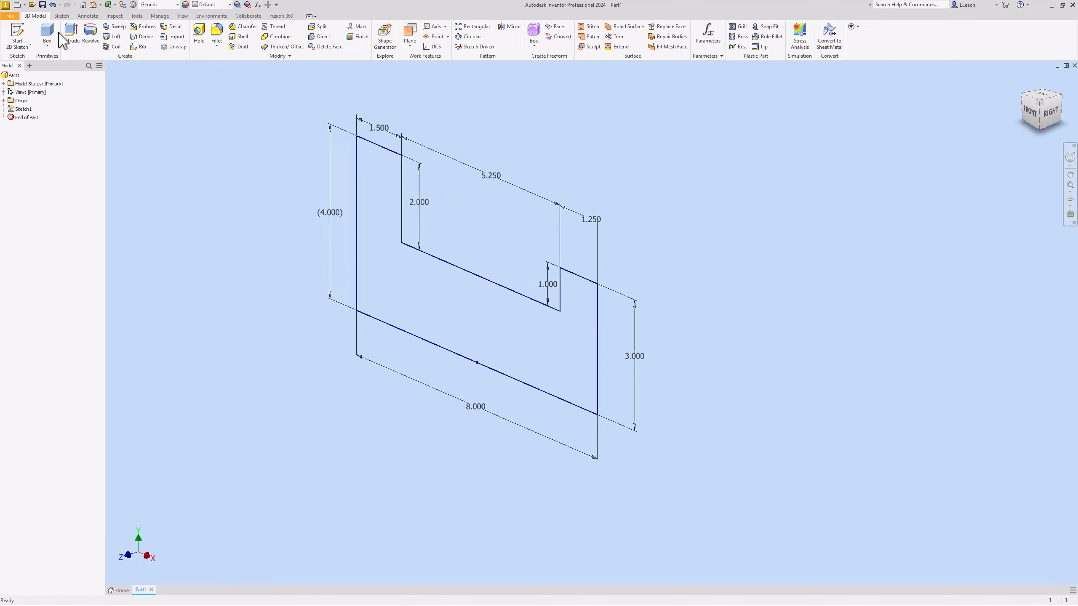
{"action": "left_click", "coordinate": [71, 36]}
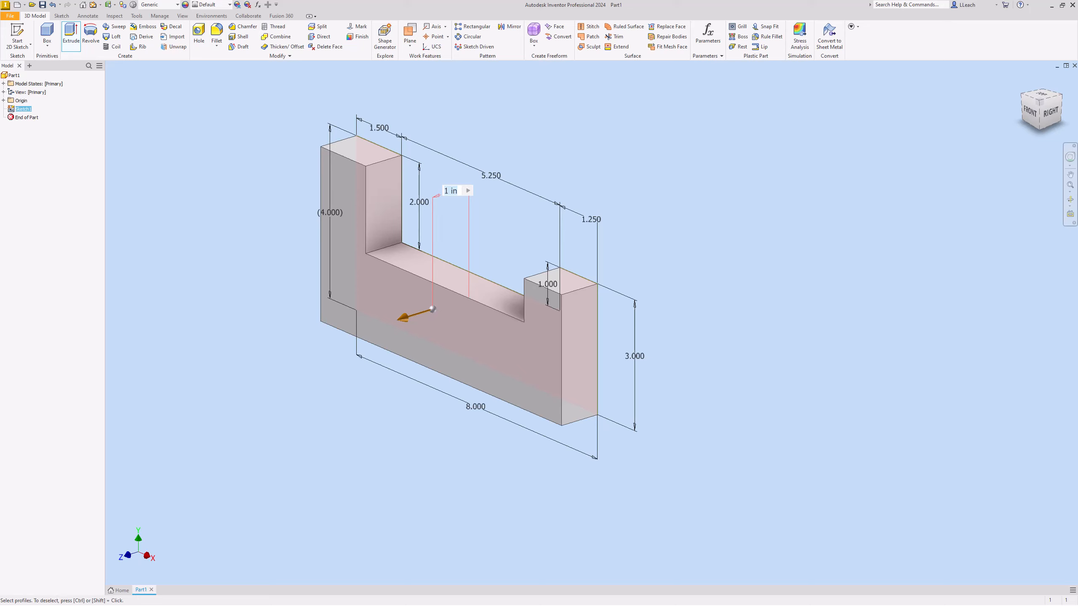
{"action": "left_click_drag", "start_coordinate": [1077, 294], "coordinate": [202, 290]}
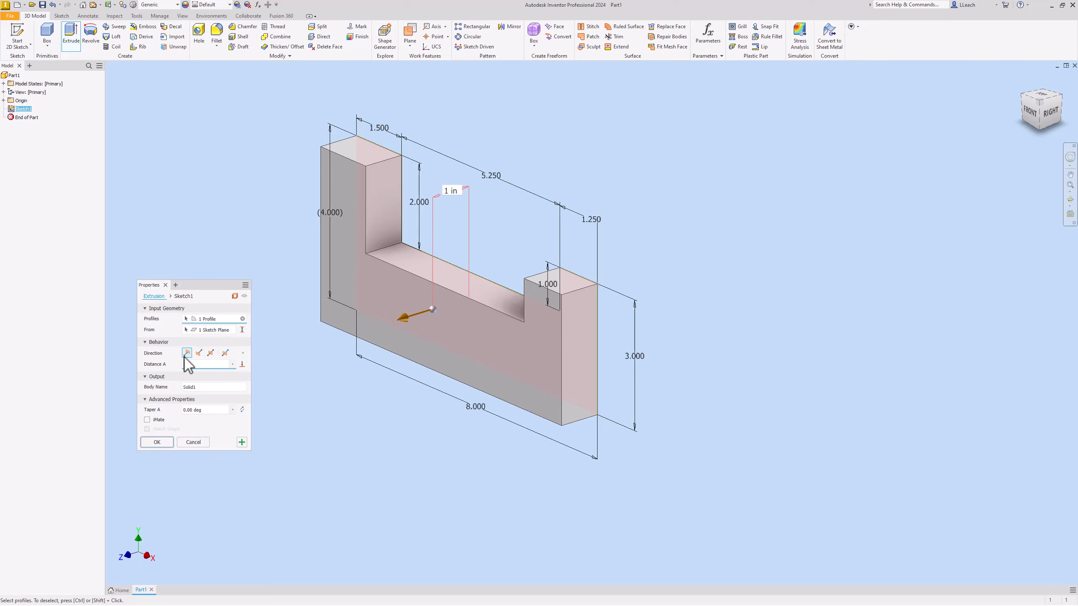
{"action": "left_click", "coordinate": [211, 354]}
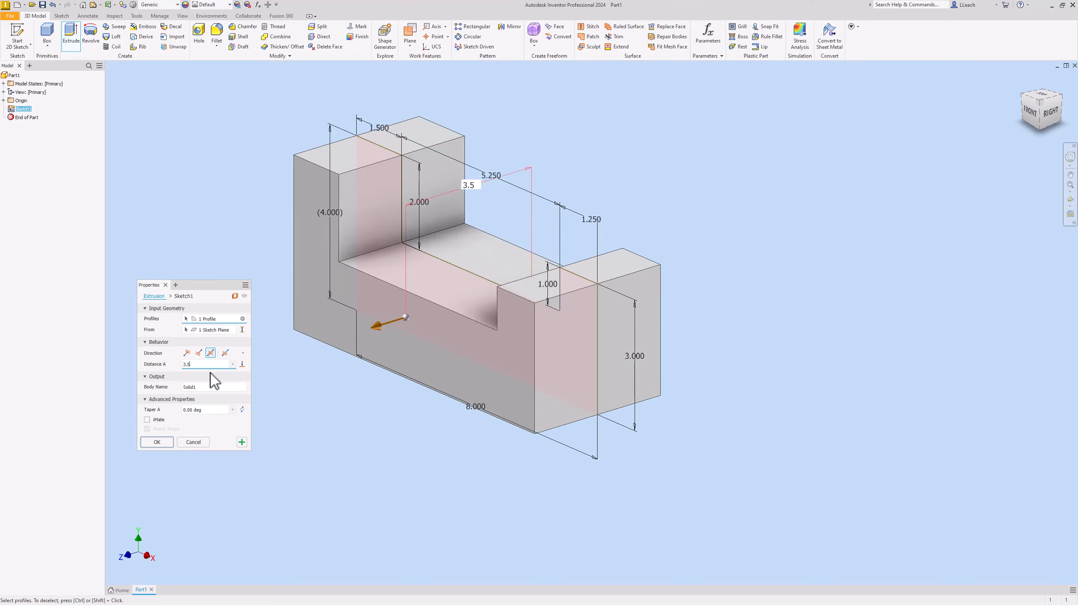
{"action": "left_click", "coordinate": [163, 443]}
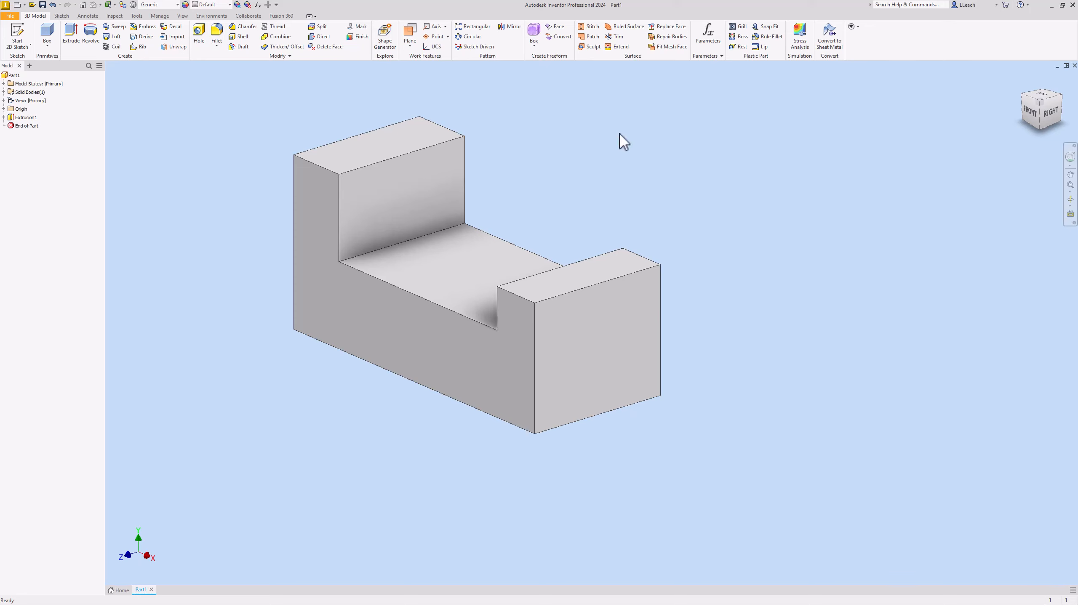
Start a sketch on the right end face and draw a two-point rectangle about 2.2 in wide and 1.1 in high up from its bottom edge.
{"action": "left_click", "coordinate": [21, 46]}
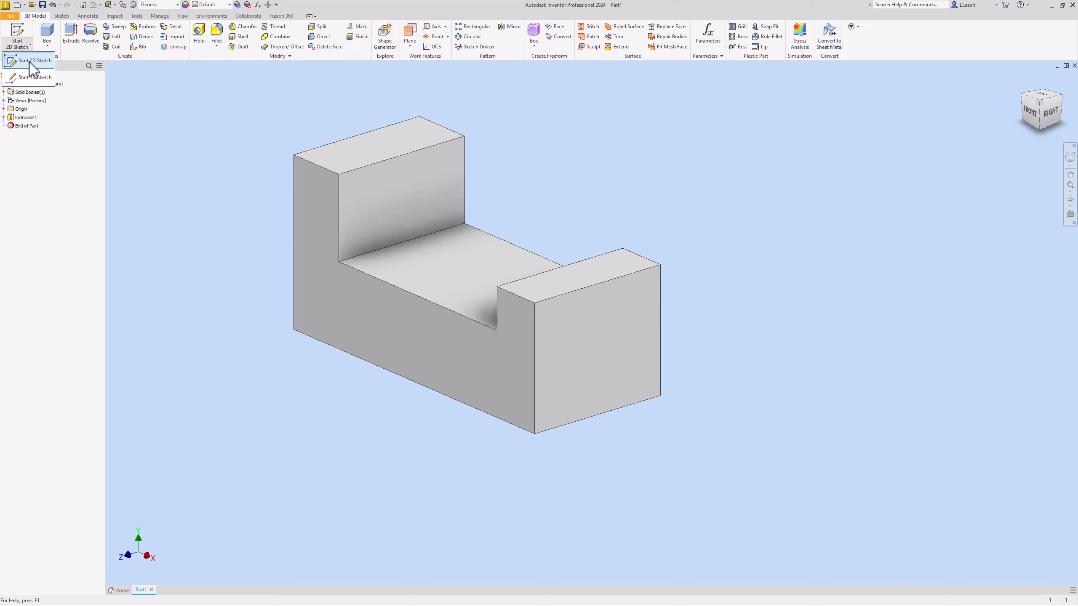
{"action": "left_click", "coordinate": [591, 366]}
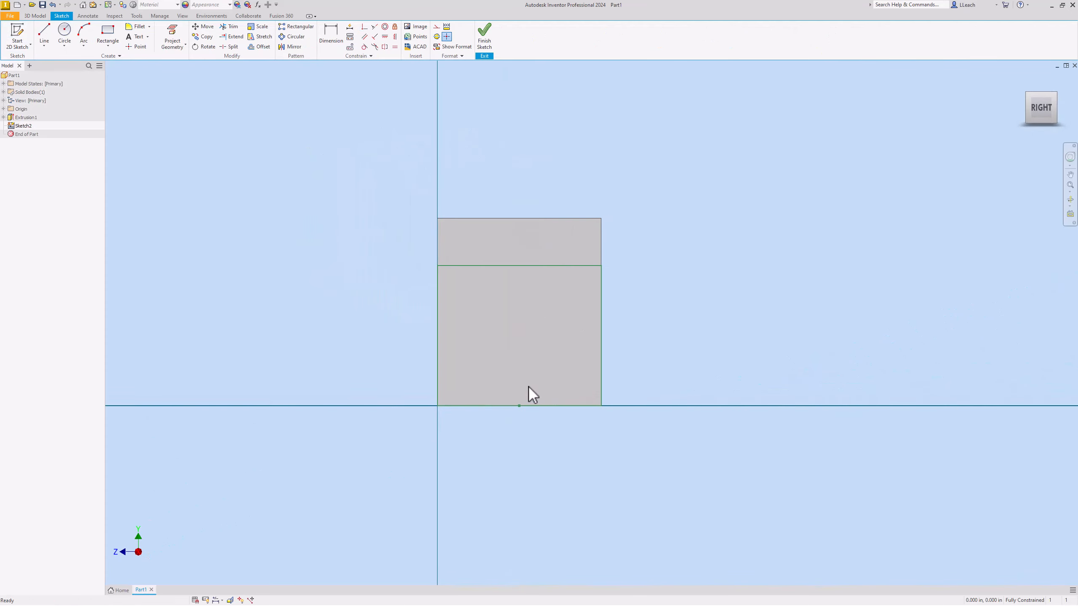
{"action": "left_click", "coordinate": [113, 46]}
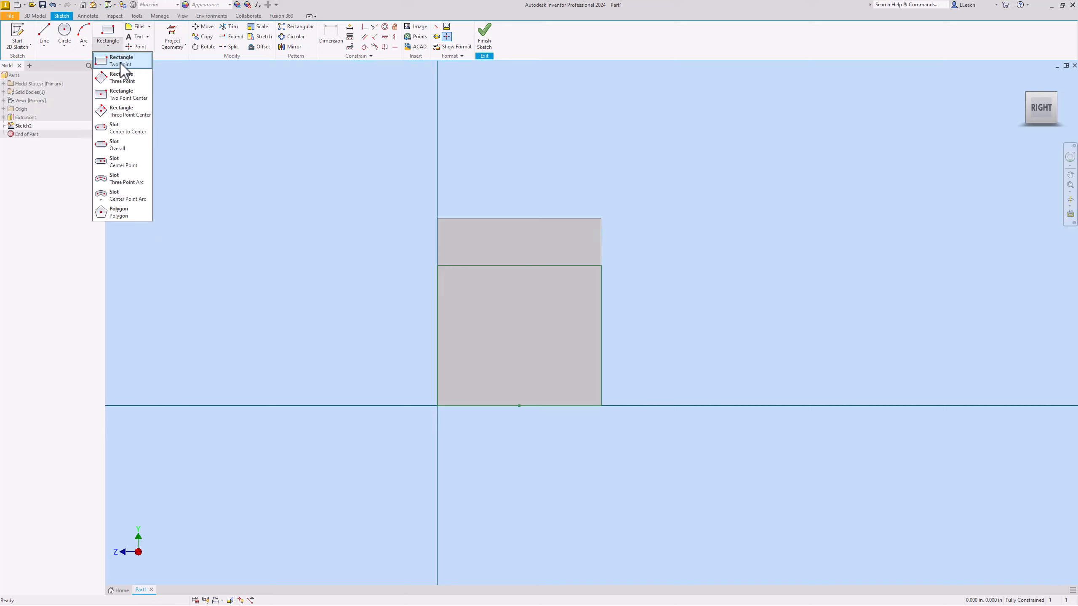
{"action": "left_click", "coordinate": [120, 67]}
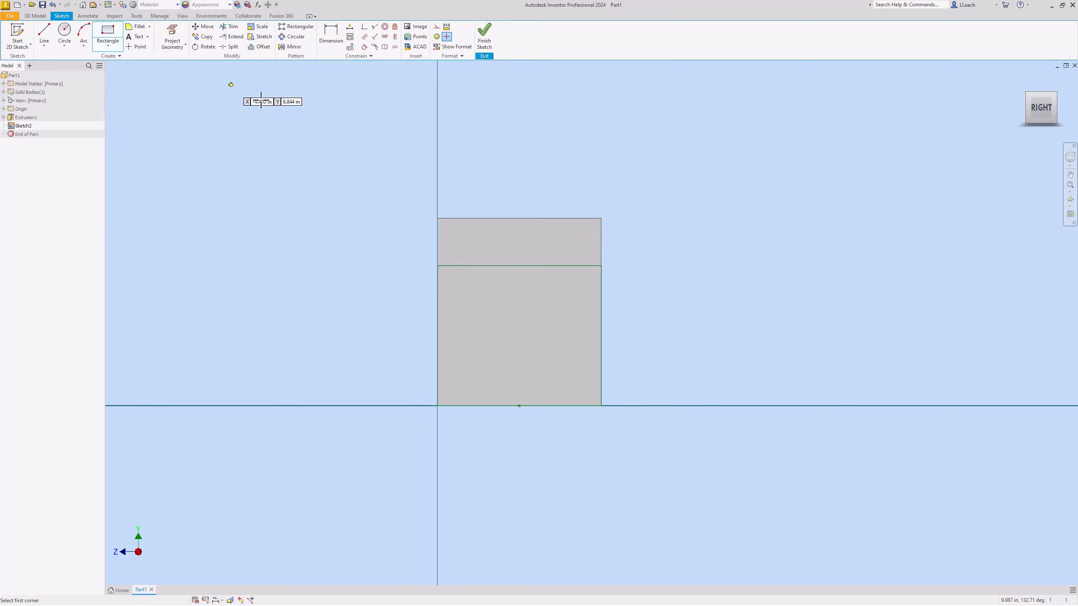
{"action": "left_click", "coordinate": [468, 406]}
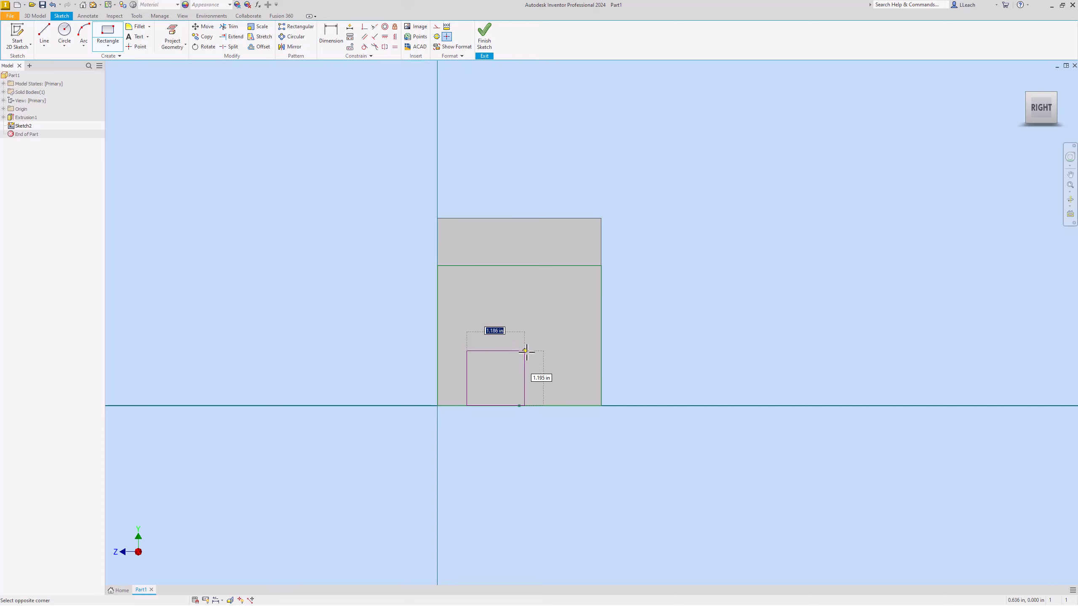
{"action": "left_click", "coordinate": [570, 352]}
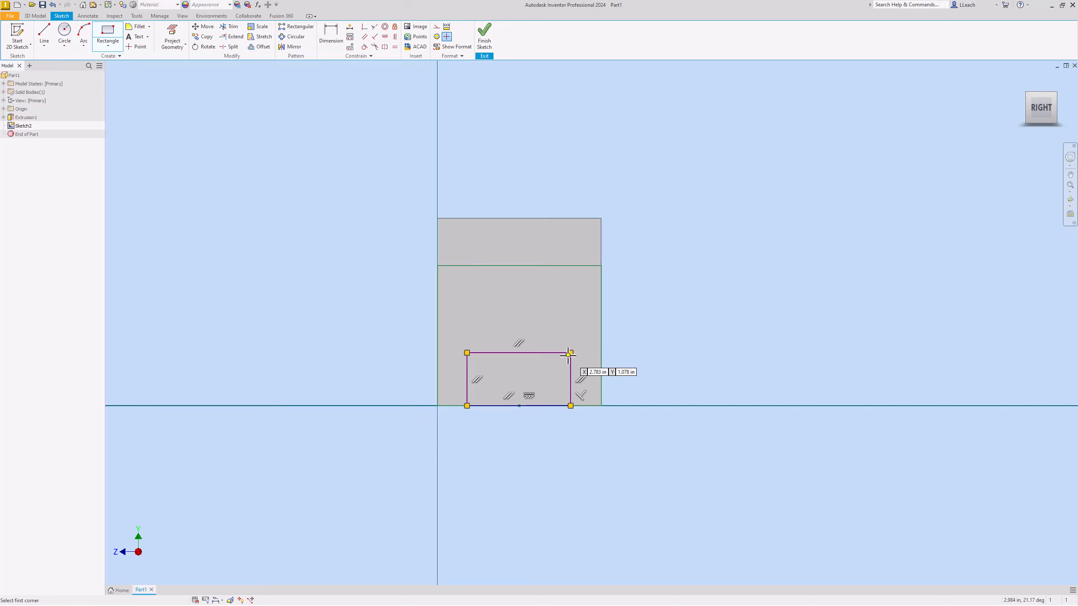
Dimension the rectangle to 1.5 in wide and 1.25 in high.
{"action": "left_click", "coordinate": [331, 36]}
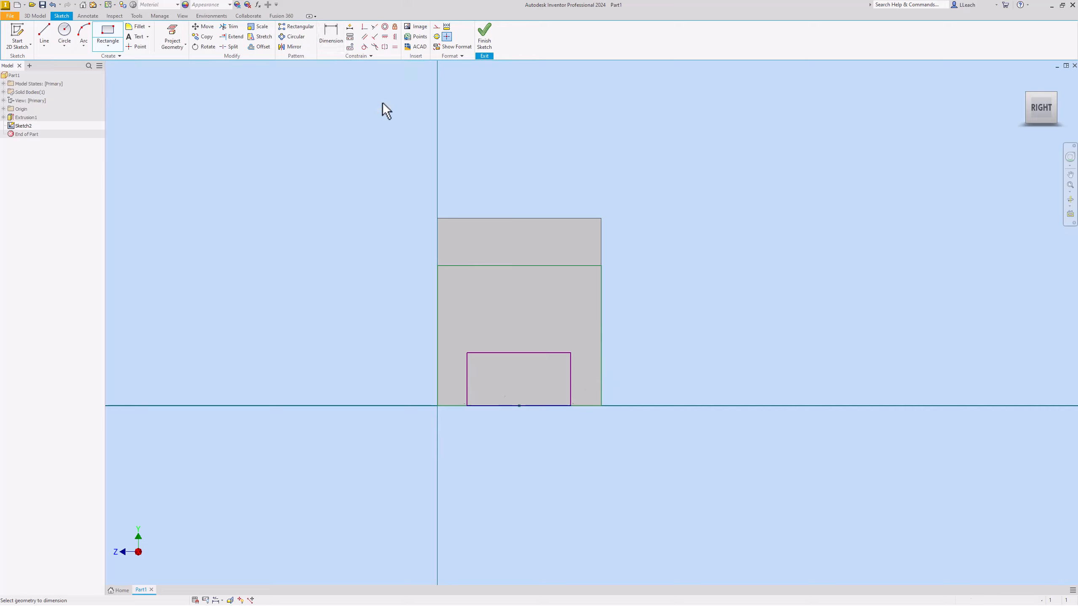
{"action": "left_click", "coordinate": [528, 353]}
{"action": "left_click", "coordinate": [519, 330]}
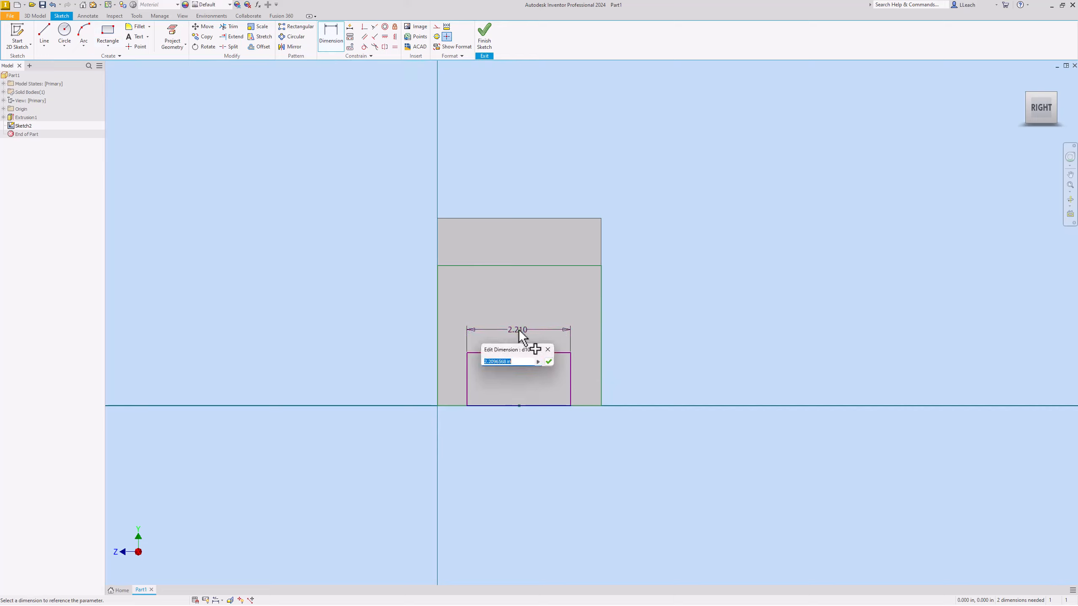
{"action": "type", "text": "1.5"}
{"action": "key", "text": "Return"}
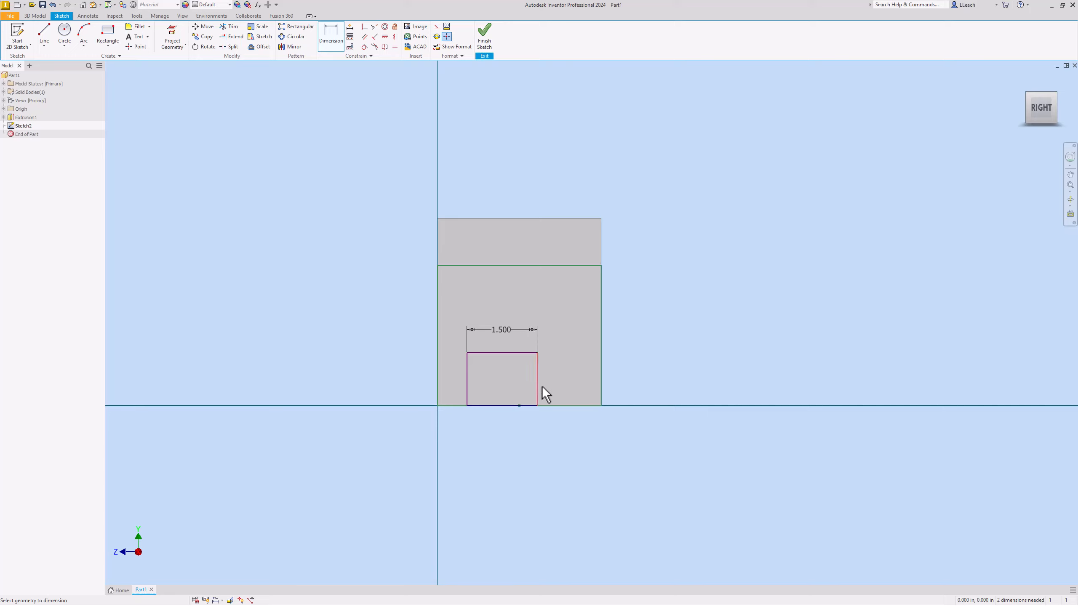
{"action": "left_click", "coordinate": [629, 379]}
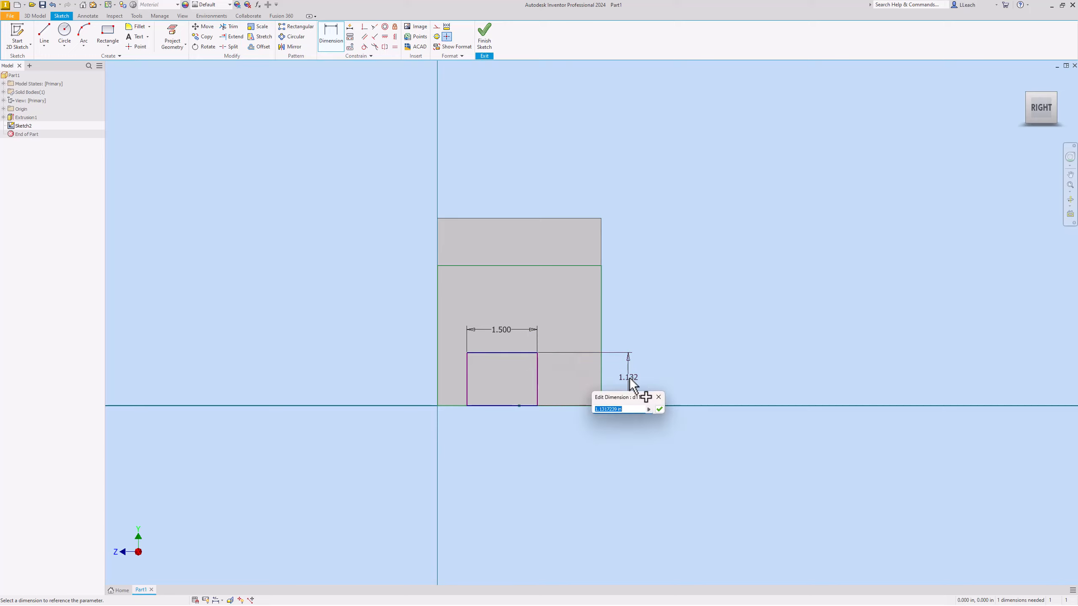
{"action": "type", "text": "1.25"}
{"action": "key", "text": "Return"}
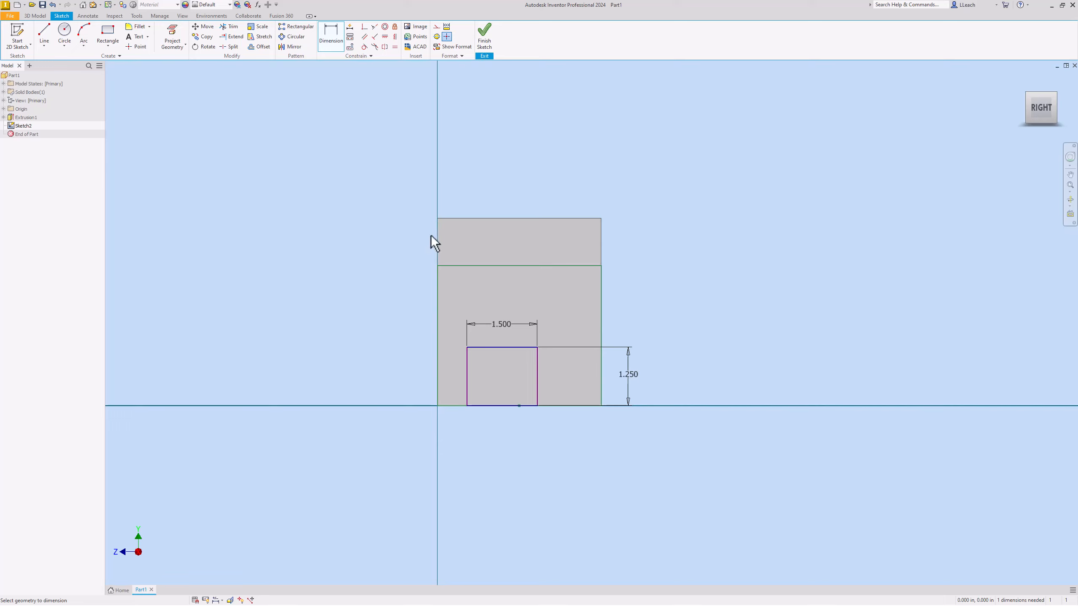
Constrain the midpoint of the rectangle's bottom edge coincident with the projected center point on the face's base and finish the sketch.
{"action": "left_click", "coordinate": [366, 29]}
{"action": "left_click", "coordinate": [505, 405]}
{"action": "left_click", "coordinate": [519, 406]}
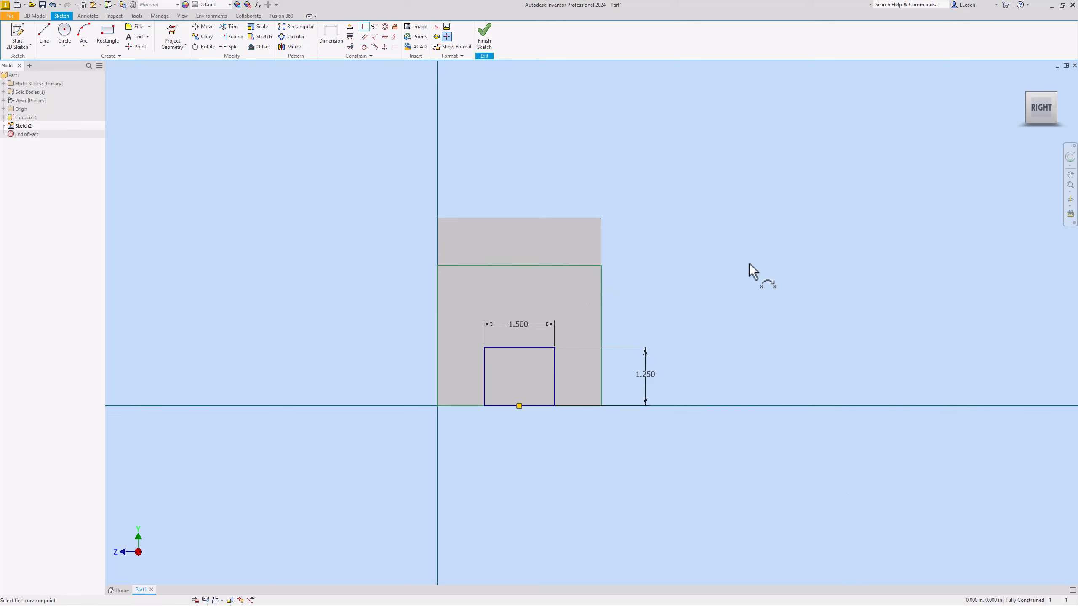
{"action": "left_click", "coordinate": [484, 36]}
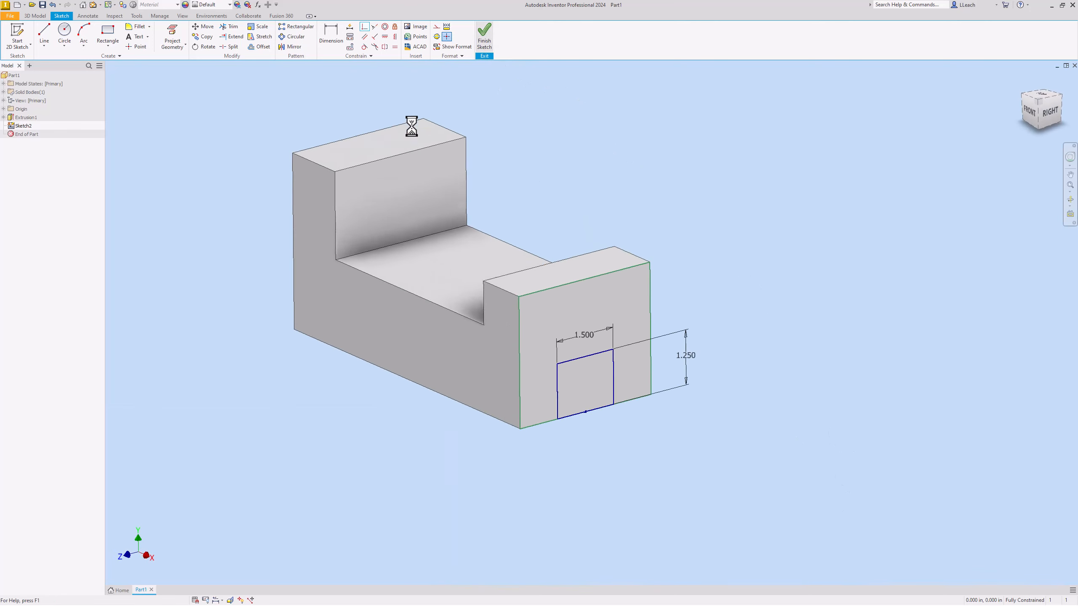
Extrude the 1.5 by 1.25 in rectangle as a cut through all of the block, forming a lengthwise slot along its underside.
{"action": "left_click", "coordinate": [71, 34]}
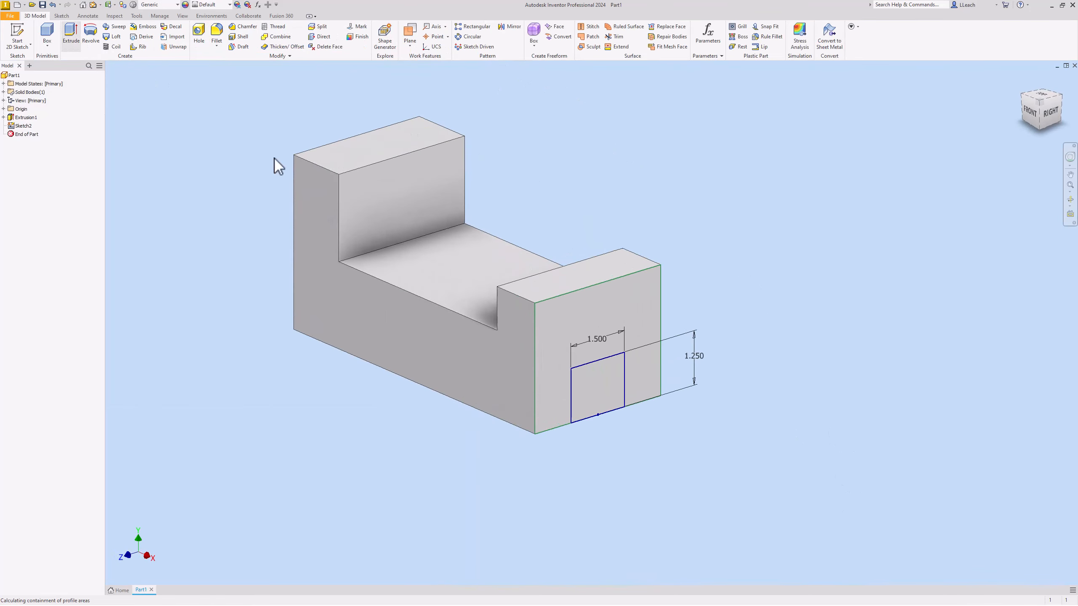
{"action": "left_click", "coordinate": [583, 377]}
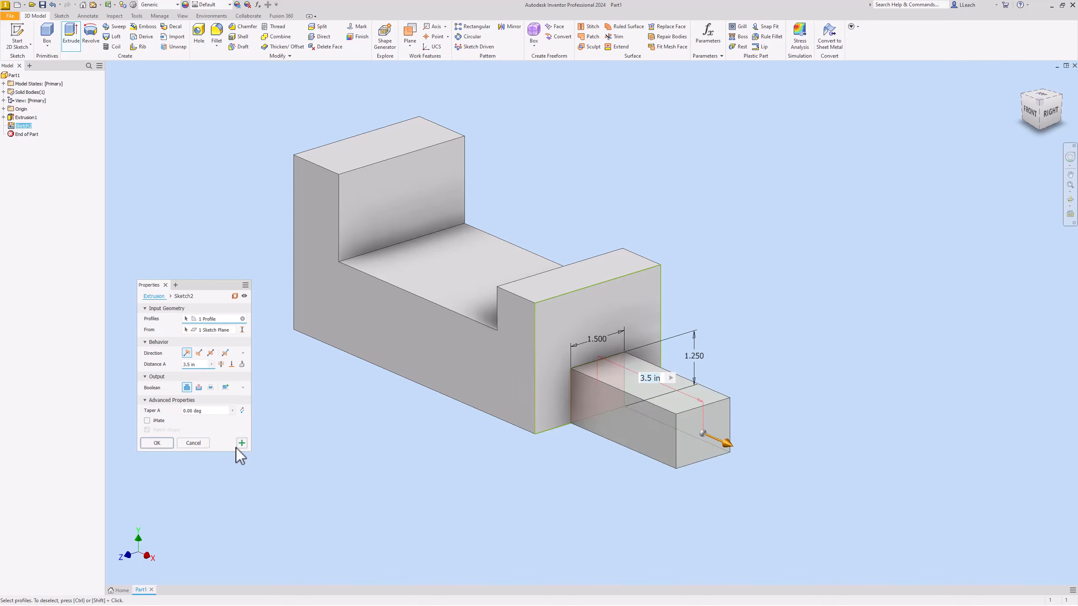
{"action": "left_click", "coordinate": [199, 388]}
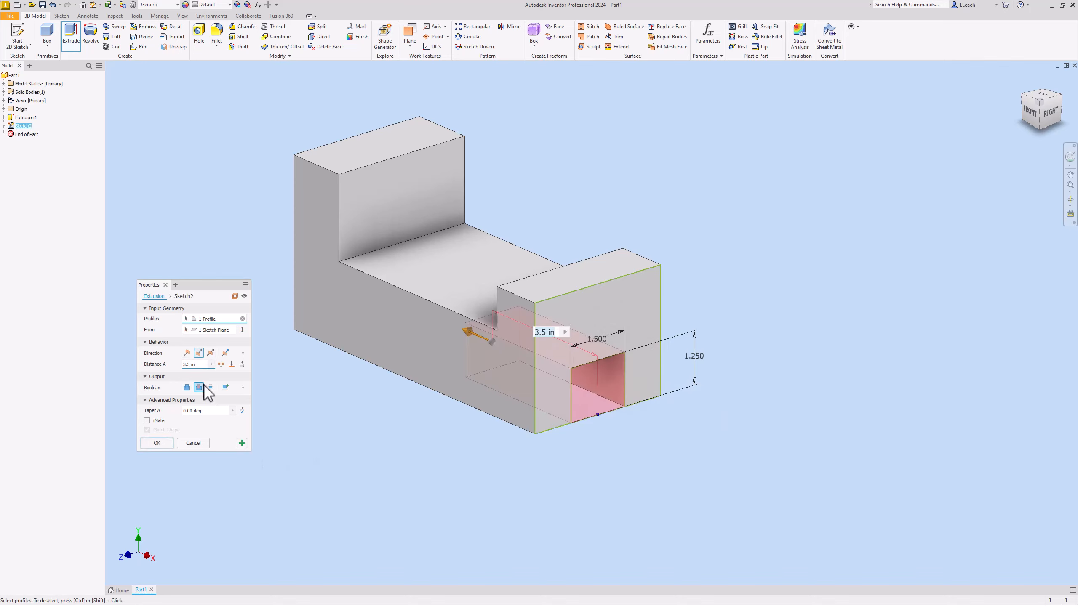
{"action": "left_click", "coordinate": [222, 365]}
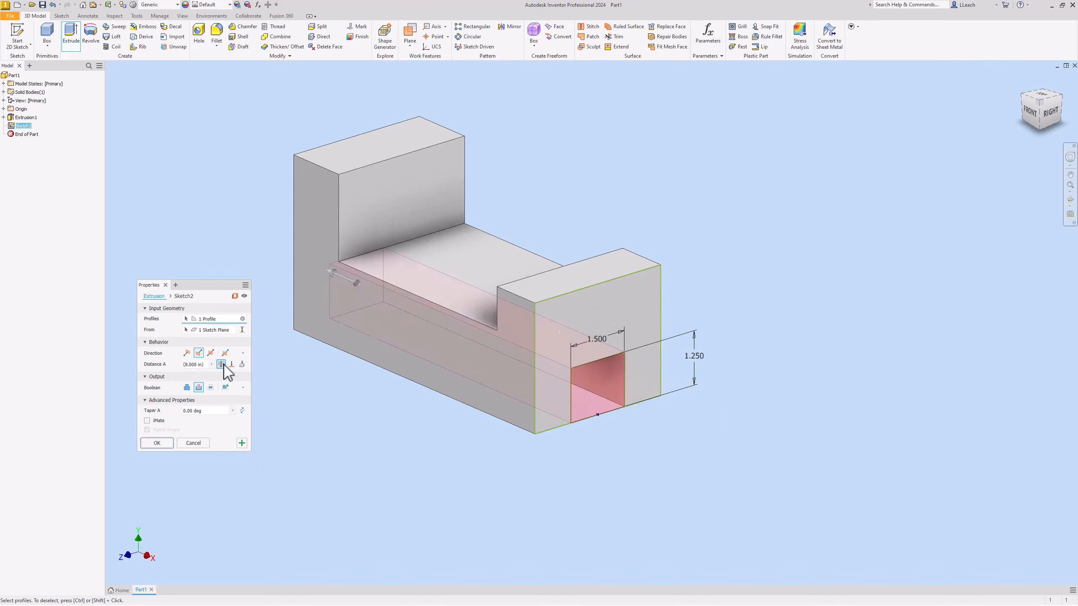
{"action": "left_click", "coordinate": [163, 444]}
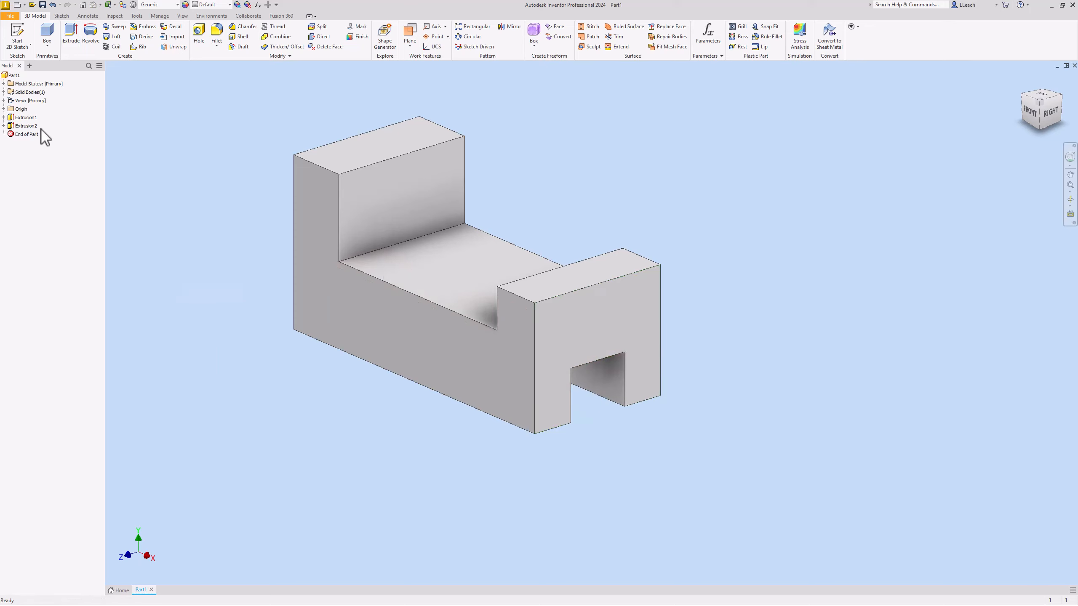
Start a sketch on the slotted right end face and draw a two-point rectangle about 1.14 in wide up from the slot's top edge.
{"action": "left_click", "coordinate": [23, 47]}
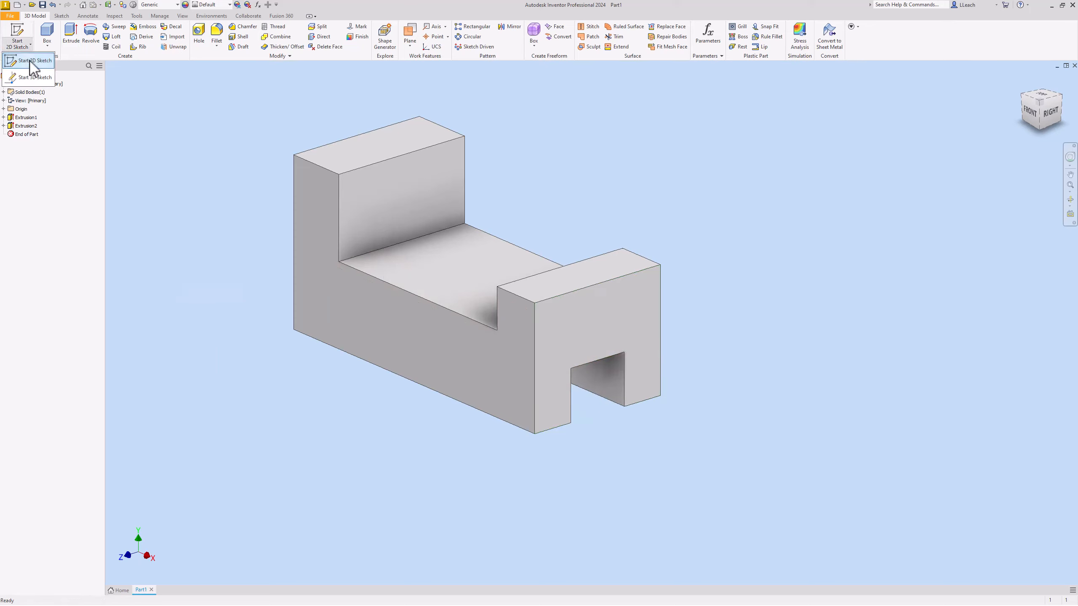
{"action": "left_click", "coordinate": [31, 61]}
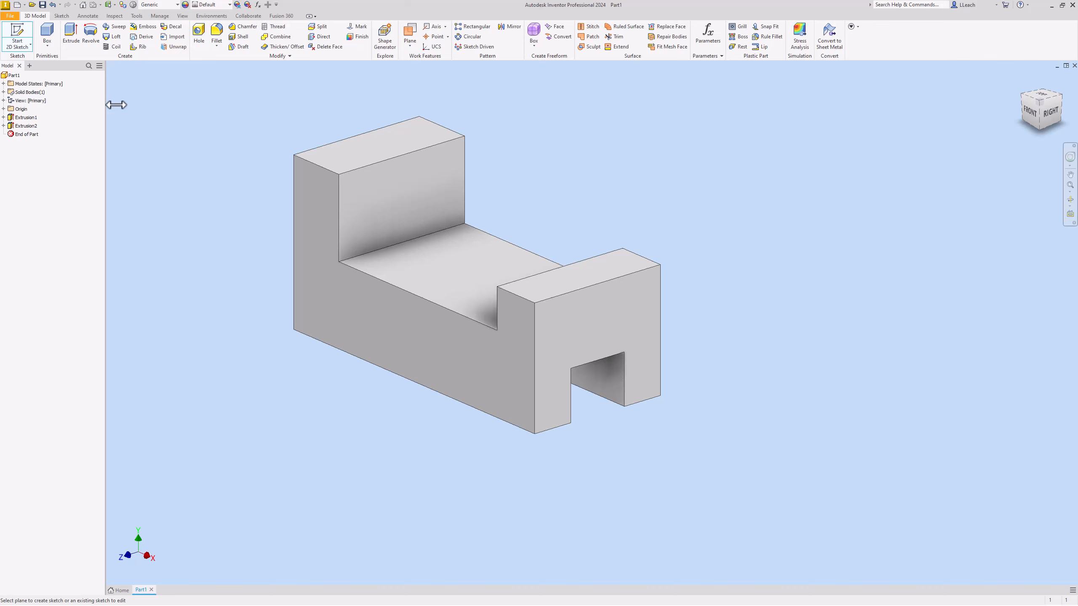
{"action": "left_click", "coordinate": [597, 327]}
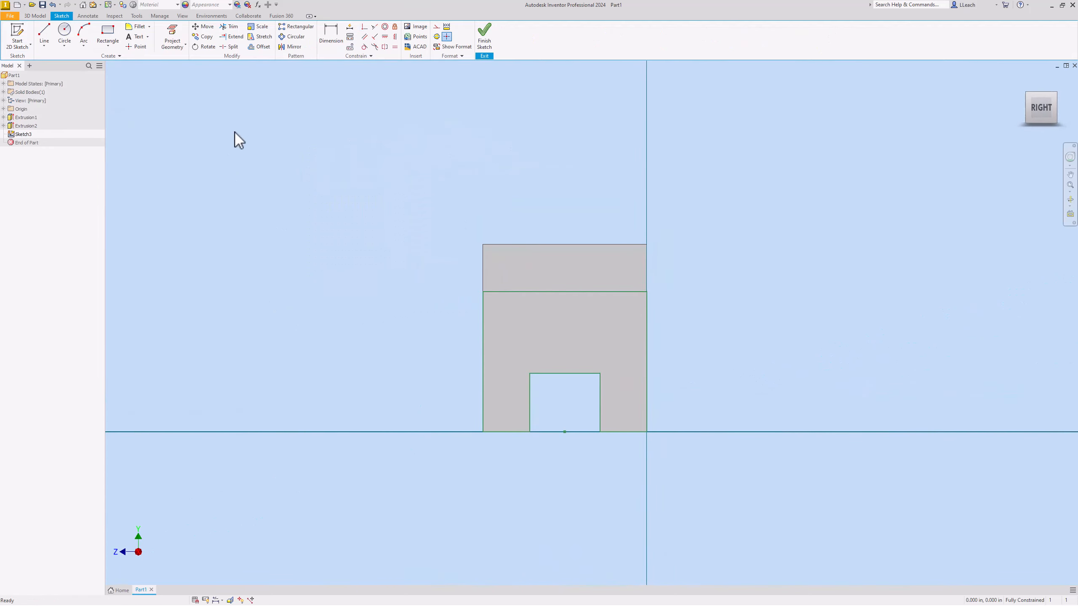
{"action": "left_click", "coordinate": [109, 48]}
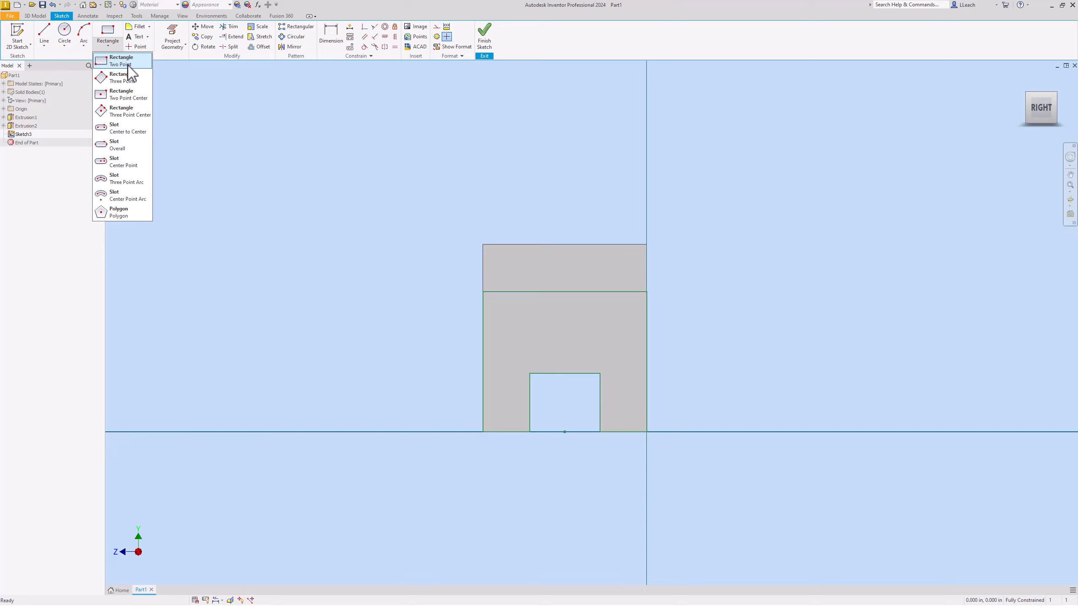
{"action": "left_click", "coordinate": [123, 62]}
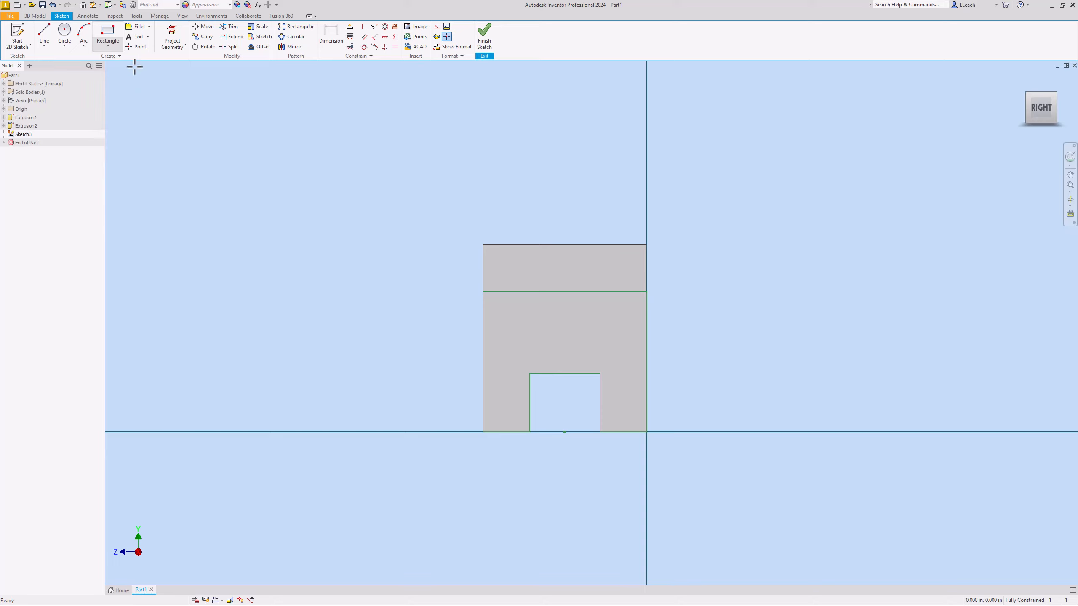
{"action": "left_click", "coordinate": [538, 373]}
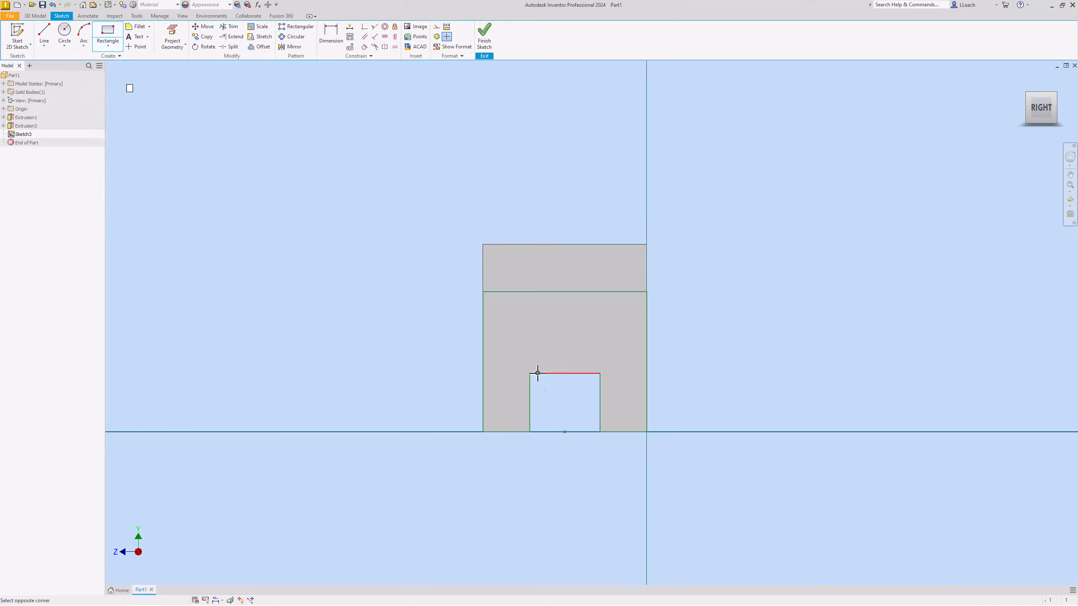
{"action": "left_click", "coordinate": [591, 342]}
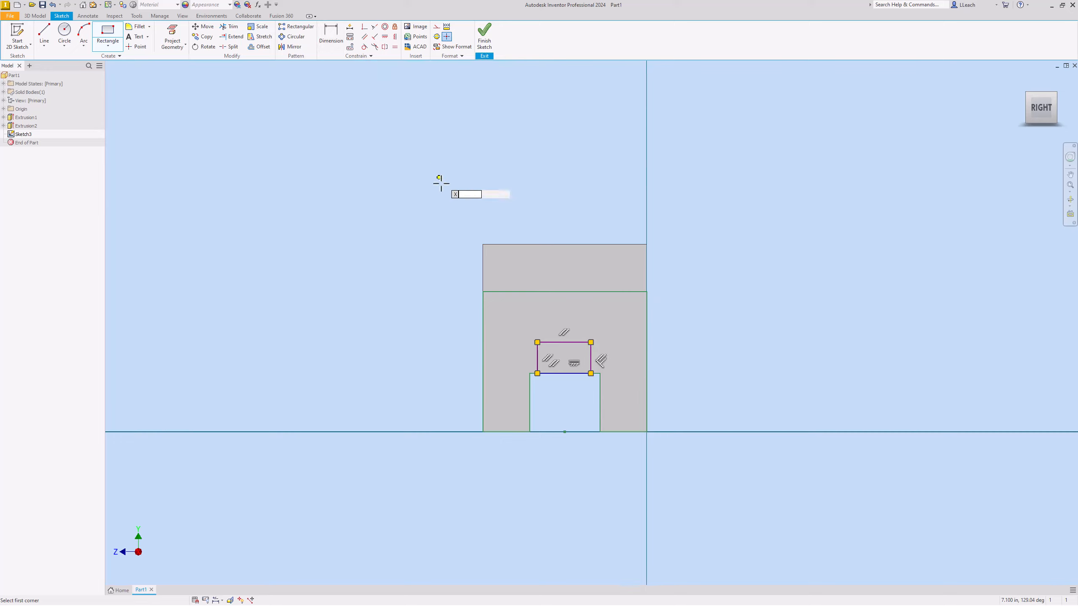
Dimension the width of the rectangle above the slot to 1.25 in.
{"action": "left_click", "coordinate": [333, 37]}
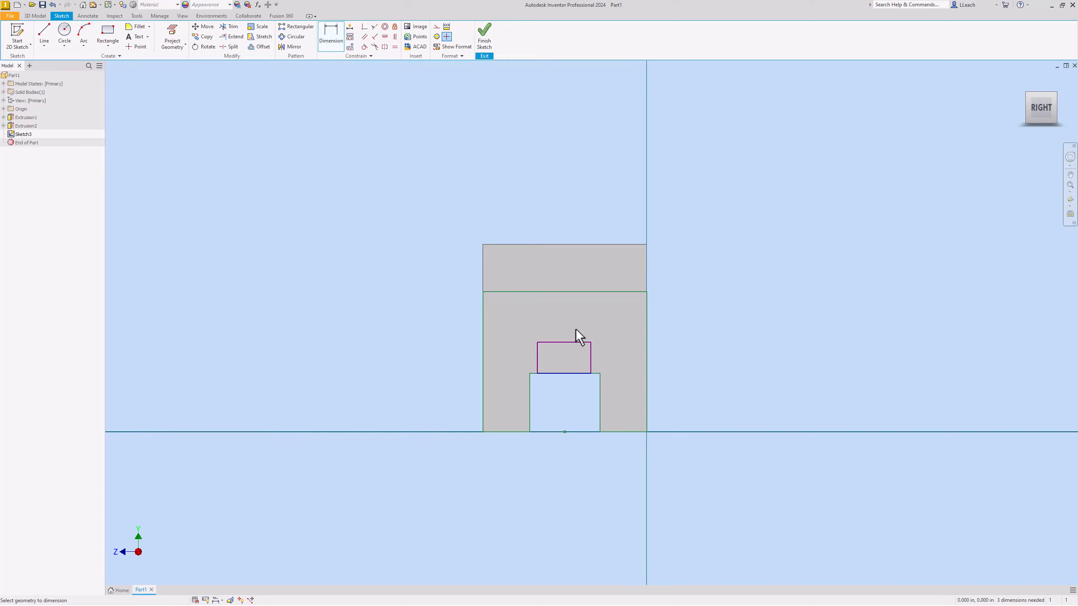
{"action": "left_click", "coordinate": [579, 342]}
{"action": "left_click", "coordinate": [569, 320]}
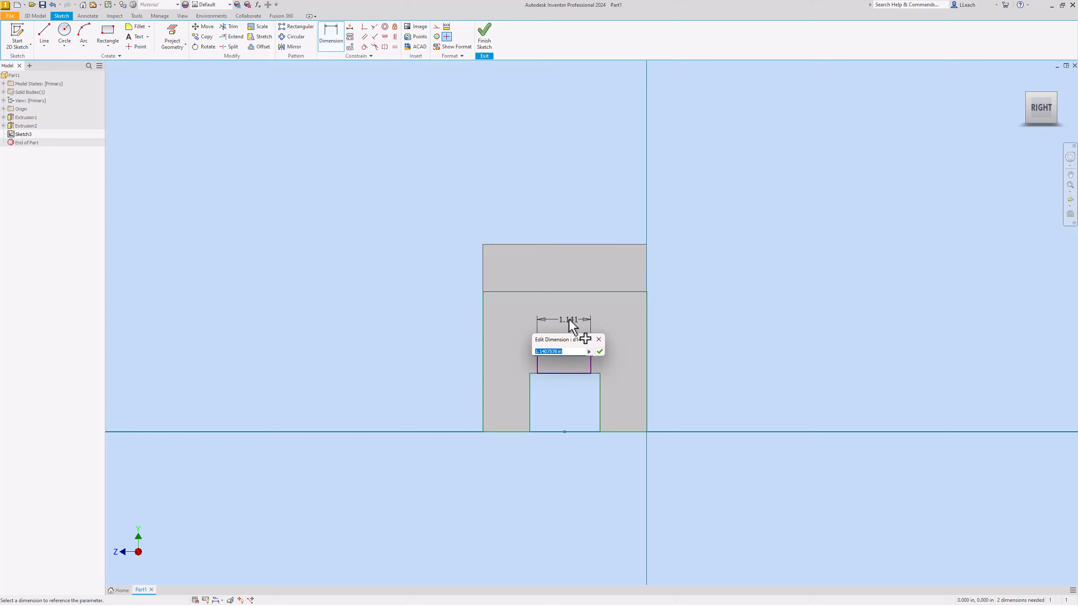
{"action": "type", "text": "1.25"}
{"action": "key", "text": "Return"}
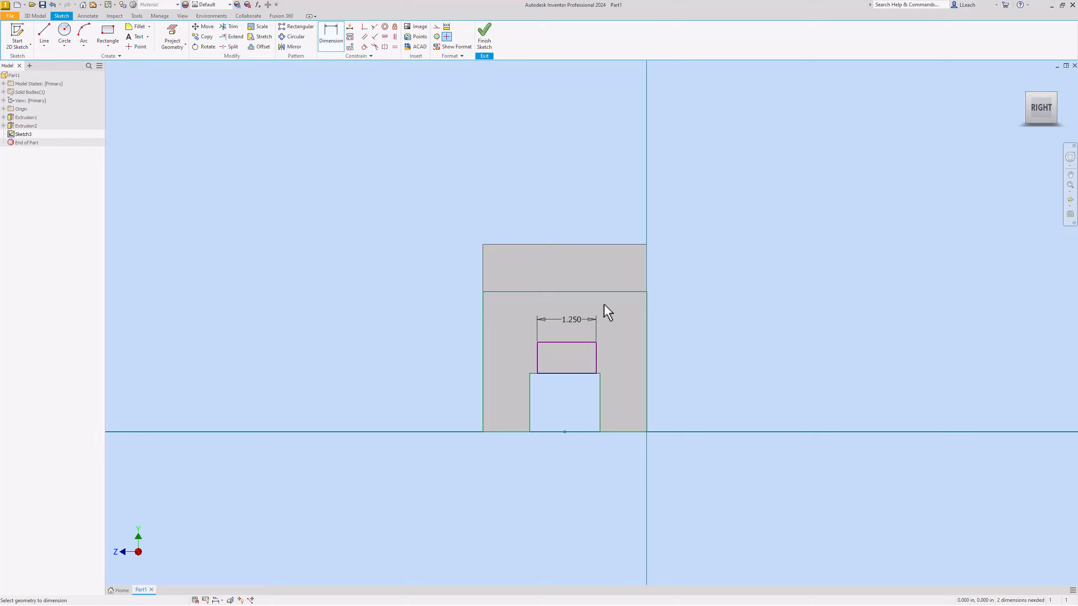
Dimension the height from the block's bottom edge to the rectangle's top edge as 2.125 in.
{"action": "left_click", "coordinate": [569, 343]}
{"action": "key", "text": "Escape"}
{"action": "left_click", "coordinate": [623, 432]}
{"action": "left_click", "coordinate": [675, 382]}
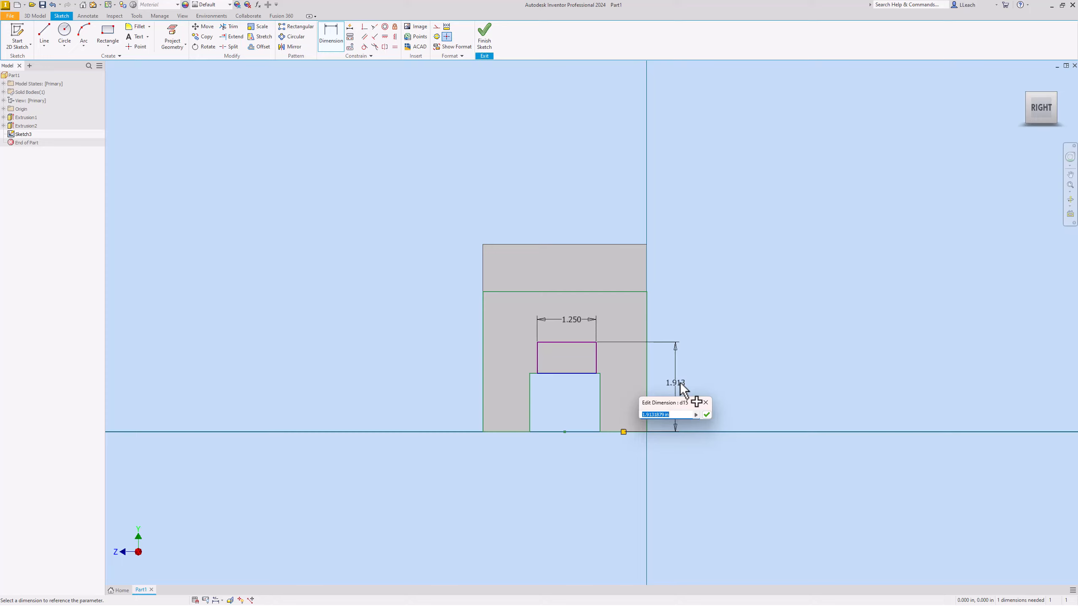
{"action": "type", "text": "2.125"}
{"action": "key", "text": "Return"}
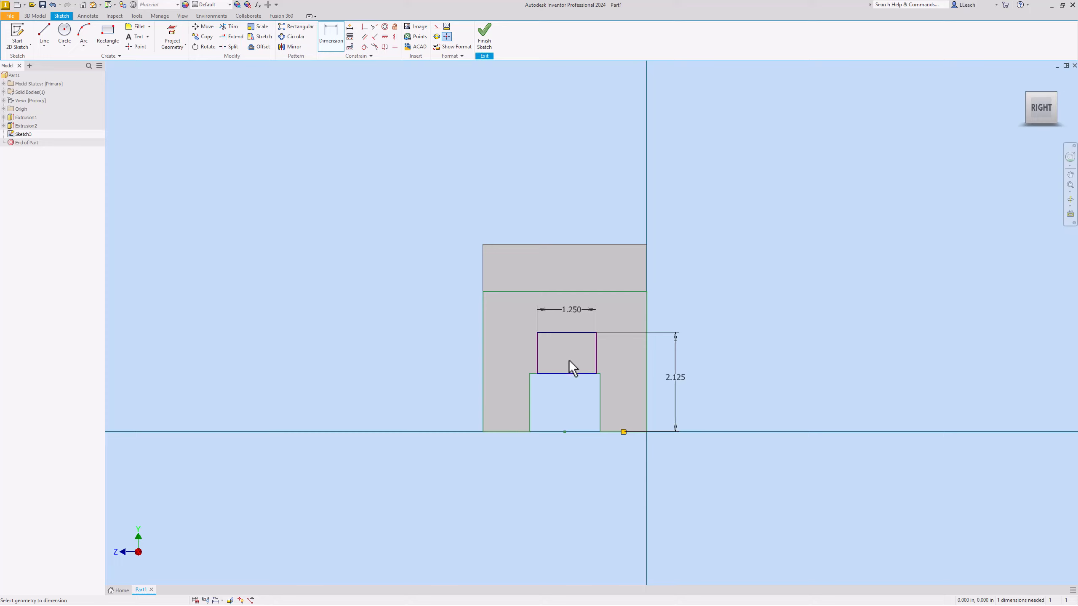
Constrain the midpoint of the rectangle's bottom edge coincident with the midpoint of the slot's top edge and finish the sketch.
{"action": "left_click", "coordinate": [364, 27]}
{"action": "scroll", "coordinate": [566, 369], "scroll_direction": "up", "scroll_amount": 5}
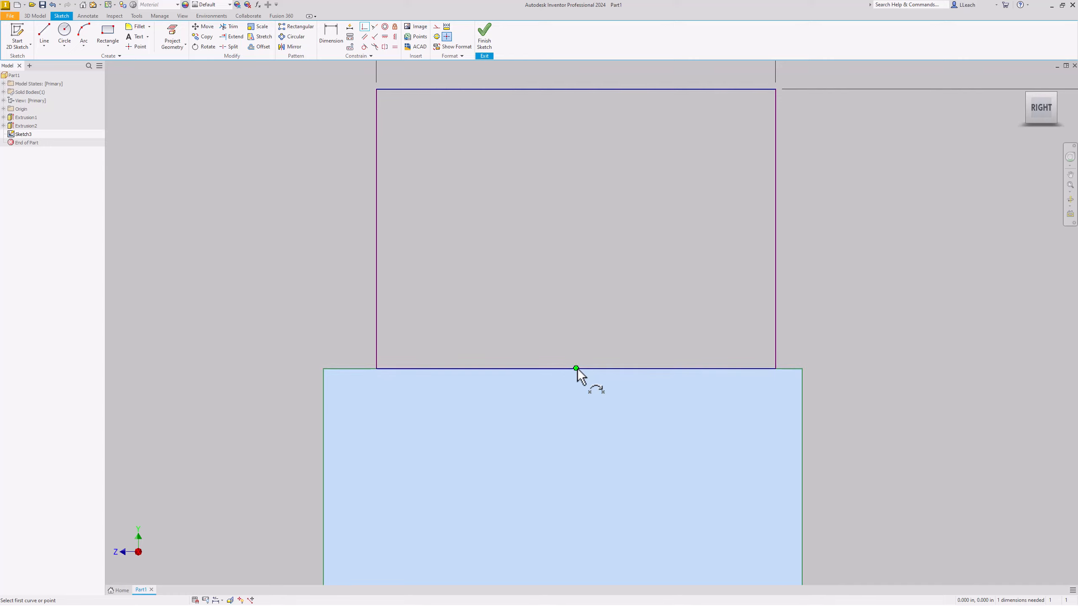
{"action": "left_click", "coordinate": [576, 368]}
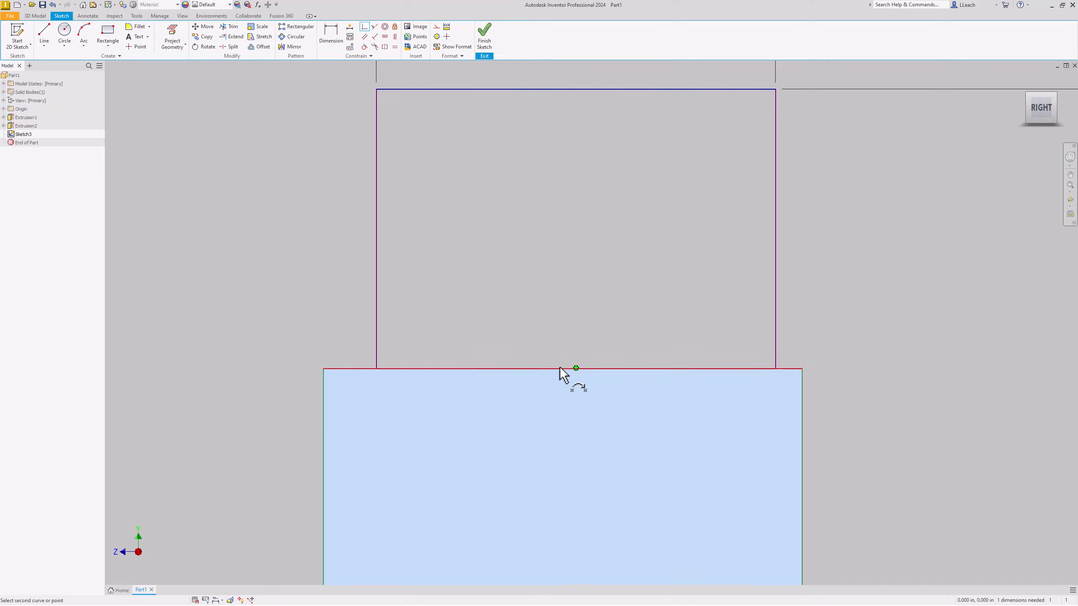
{"action": "left_click", "coordinate": [563, 367]}
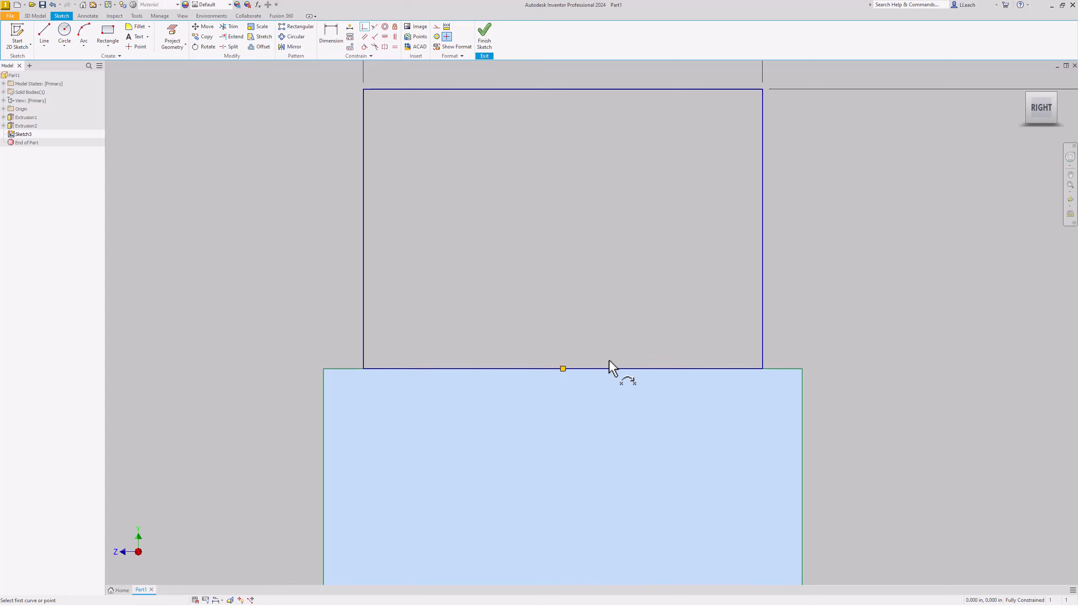
{"action": "scroll", "coordinate": [609, 361], "scroll_direction": "up", "scroll_amount": 5}
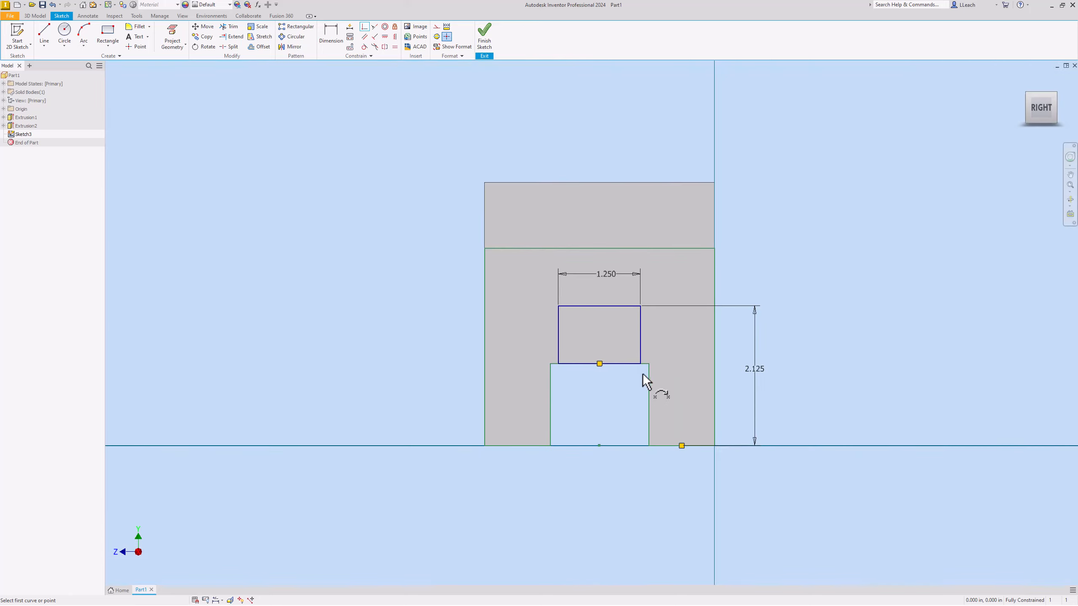
{"action": "left_click", "coordinate": [484, 37]}
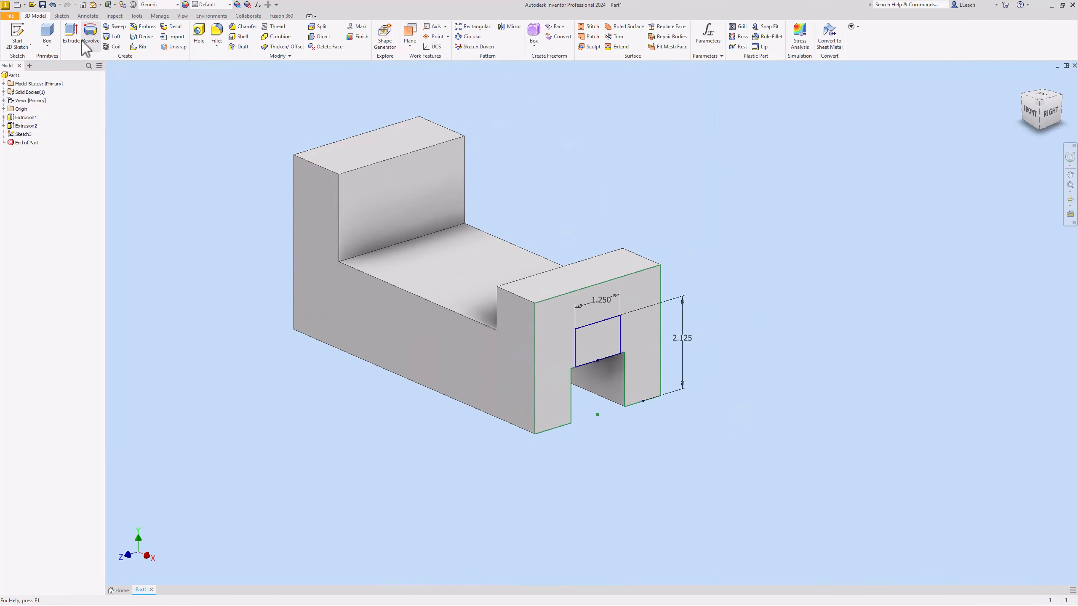
Extrude the 1.25 in wide rectangle above the slot as a cut through all of the block.
{"action": "left_click", "coordinate": [71, 34]}
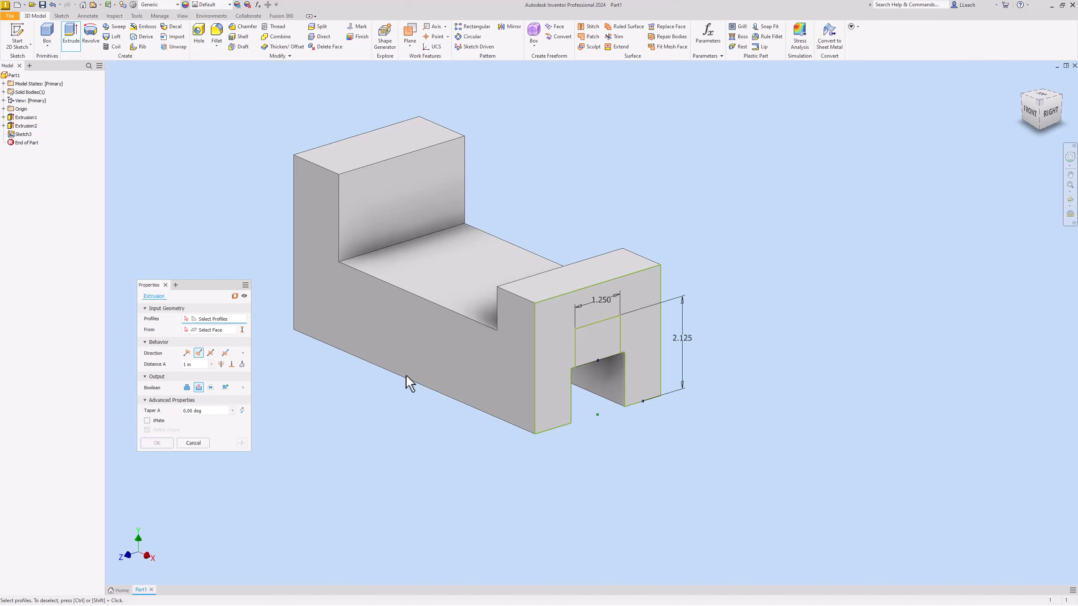
{"action": "left_click", "coordinate": [608, 346]}
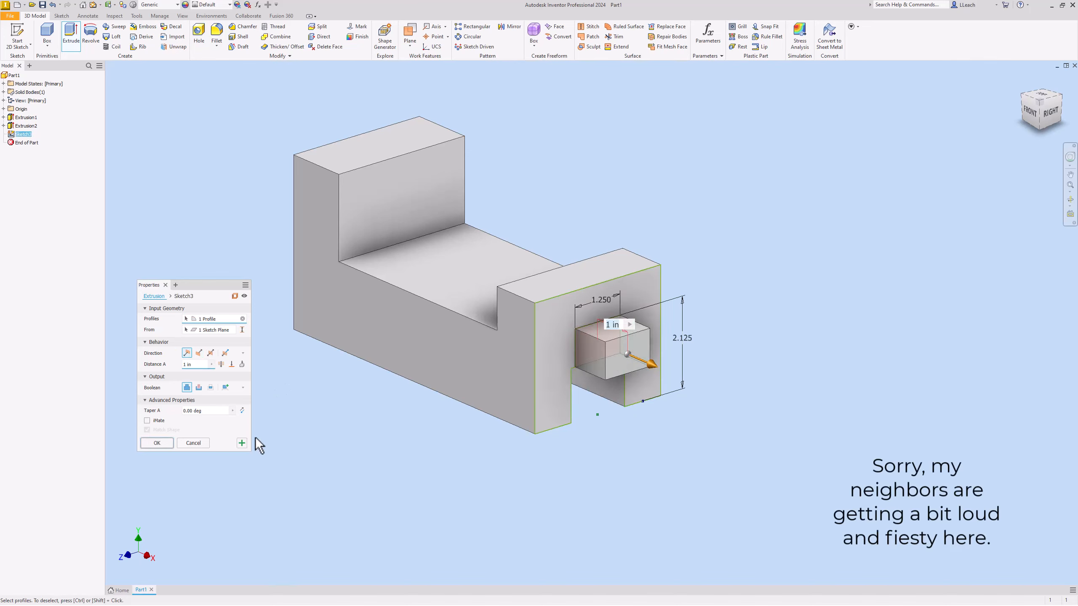
{"action": "left_click", "coordinate": [199, 387]}
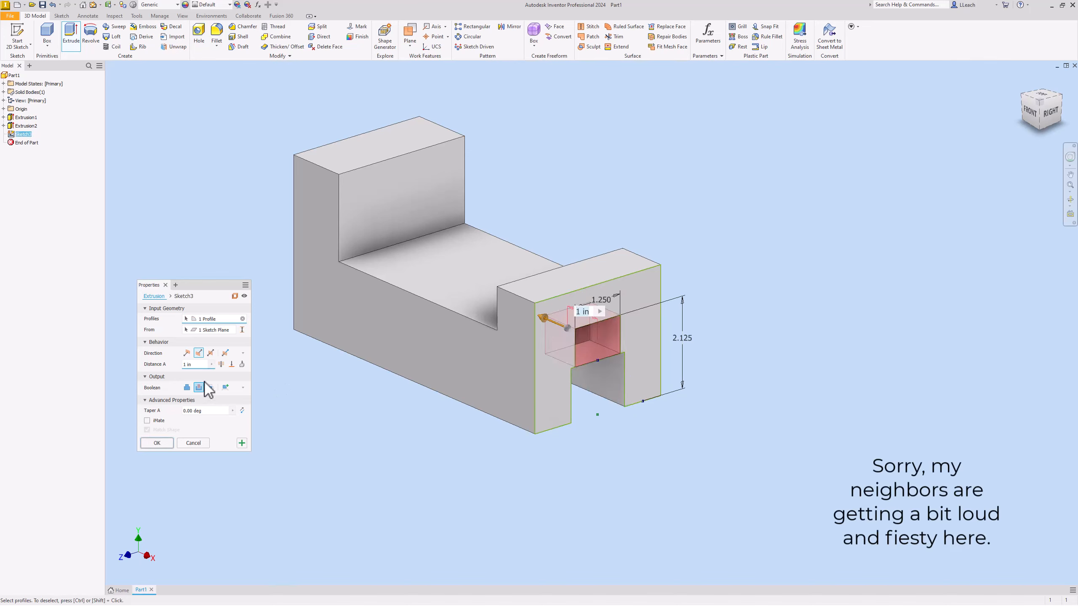
{"action": "left_click", "coordinate": [221, 363]}
{"action": "left_click", "coordinate": [158, 444]}
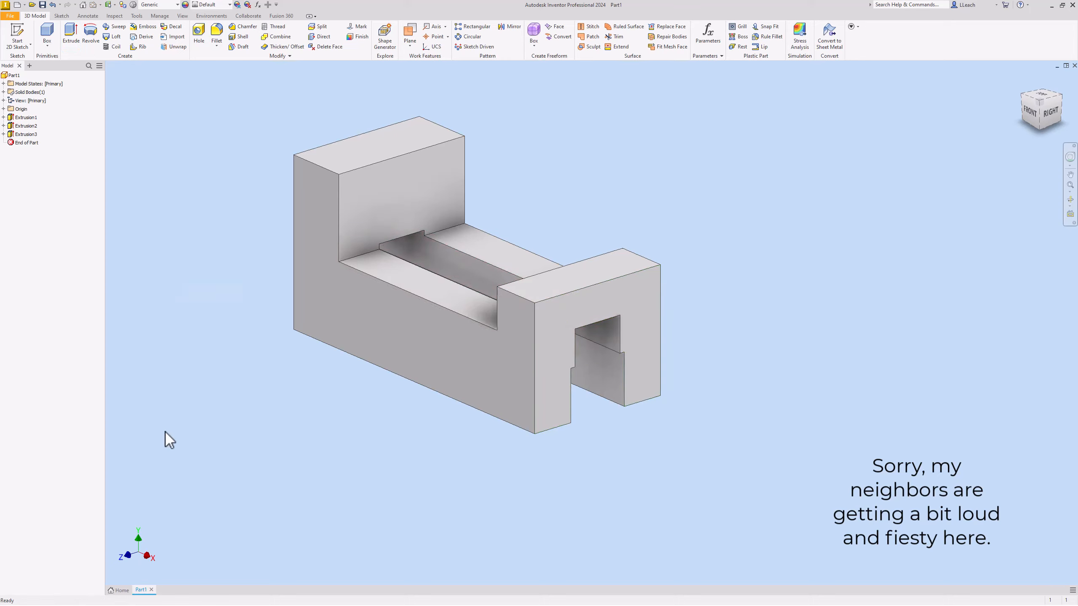
Start a 2D sketch on the slotted right end face.
{"action": "middle_click_drag", "start_coordinate": [397, 454], "coordinate": [520, 477]}
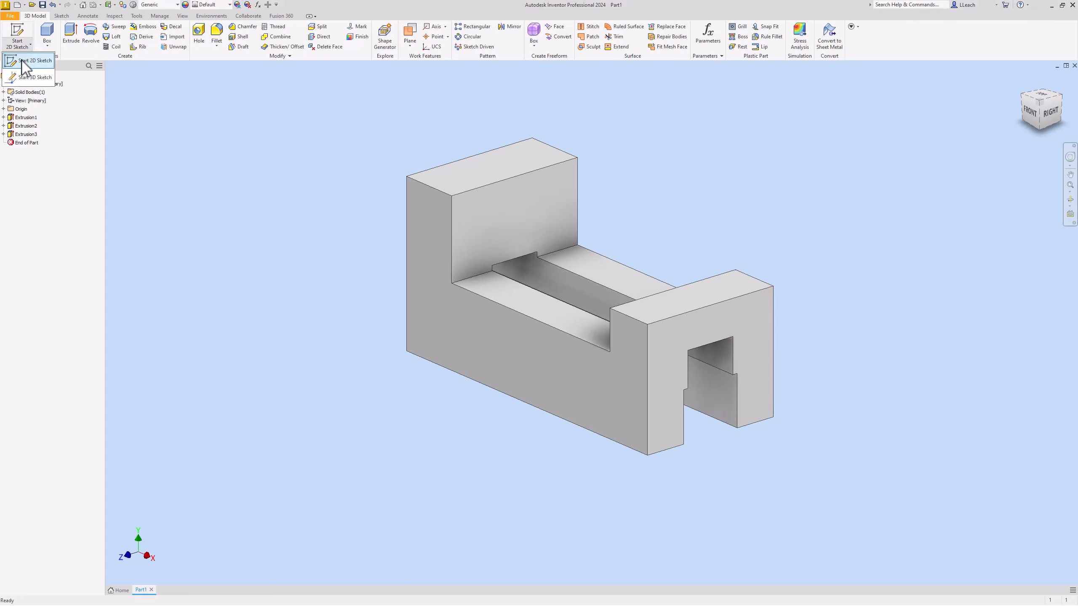
{"action": "left_click", "coordinate": [17, 35]}
{"action": "left_click", "coordinate": [696, 320]}
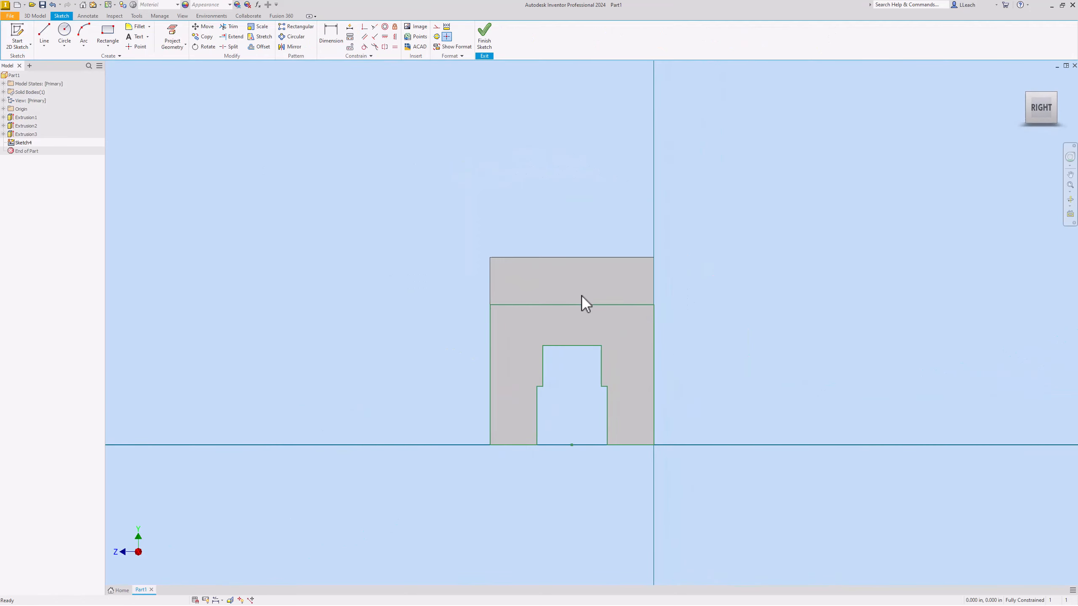
{"action": "scroll", "coordinate": [574, 304], "scroll_direction": "down", "scroll_amount": 2}
{"action": "scroll", "coordinate": [574, 303], "scroll_direction": "up", "scroll_amount": 4}
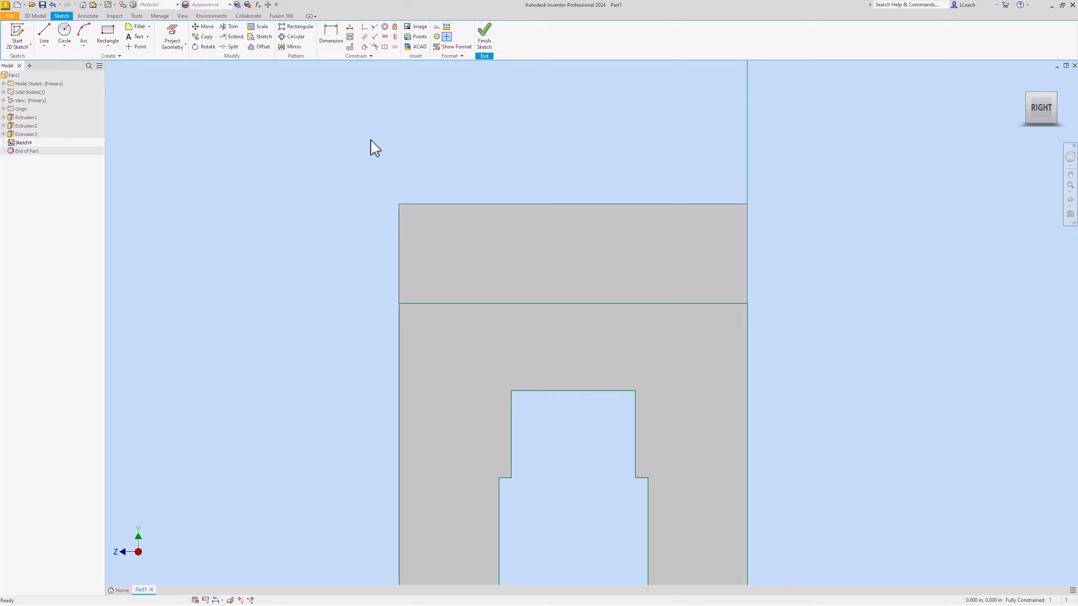
{"action": "left_click", "coordinate": [65, 46]}
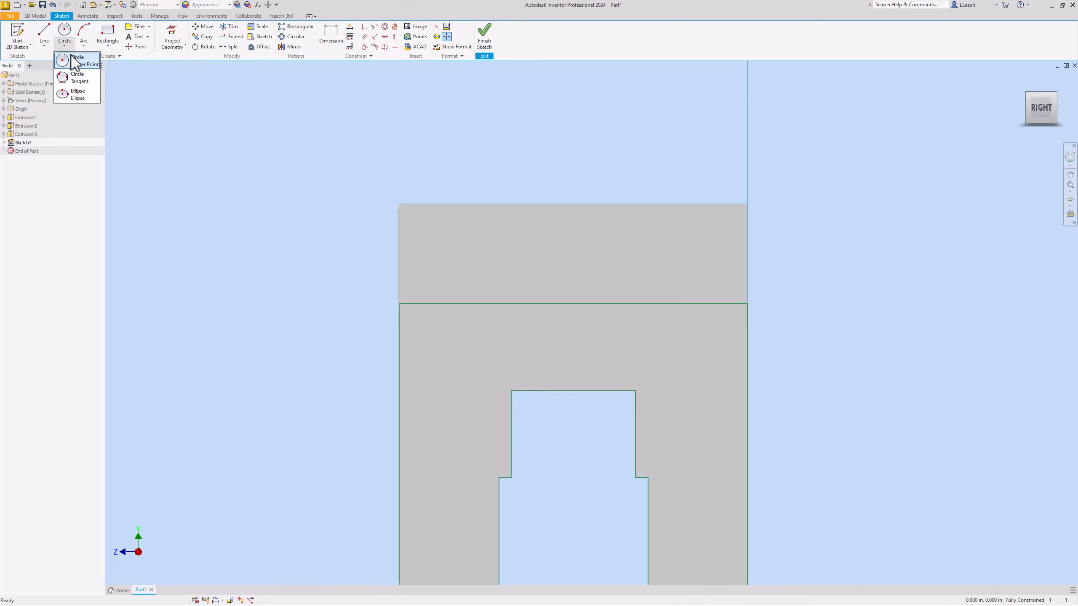
{"action": "left_click", "coordinate": [88, 64]}
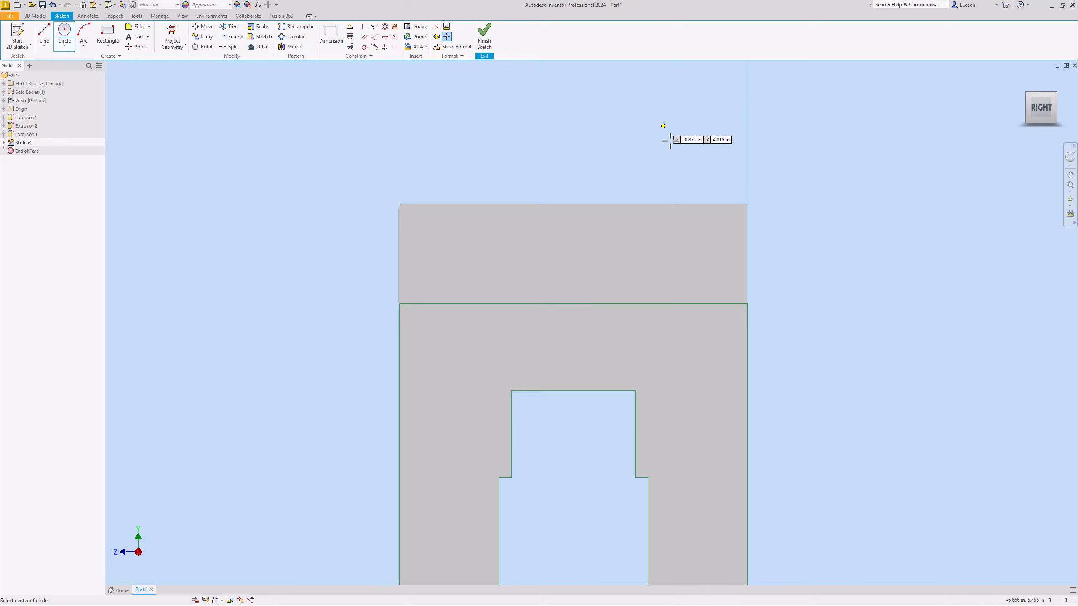
{"action": "left_click", "coordinate": [573, 303]}
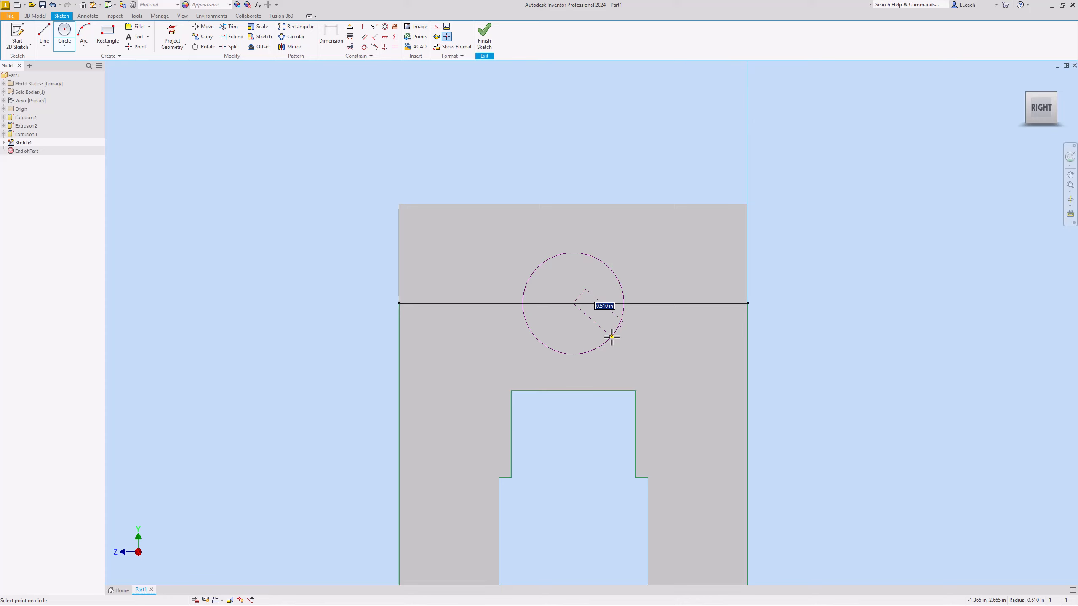
{"action": "right_click", "coordinate": [611, 337]}
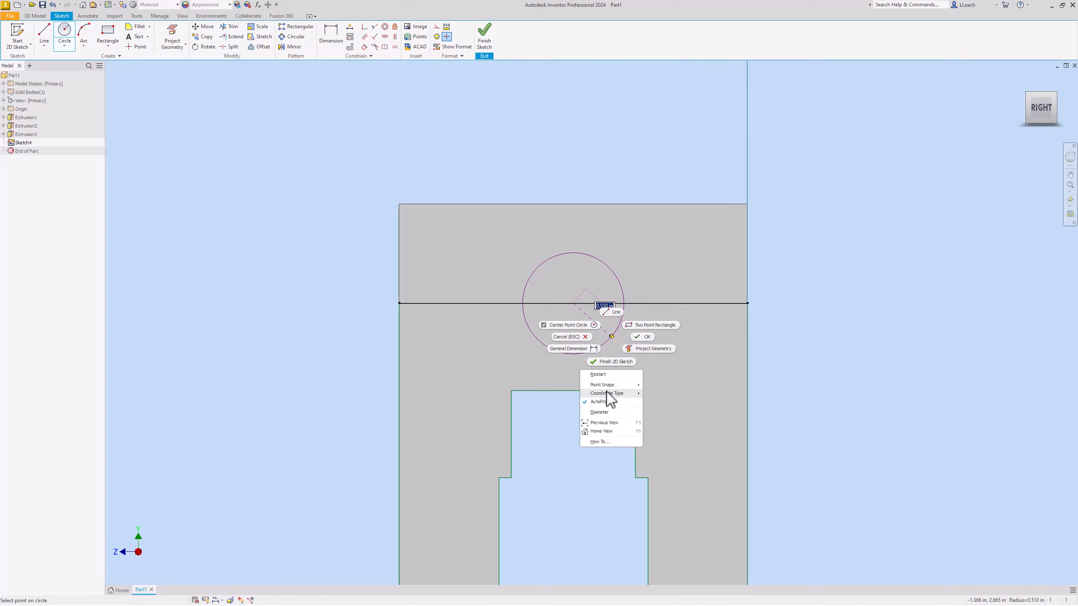
{"action": "mouse_move", "coordinate": [604, 396]}
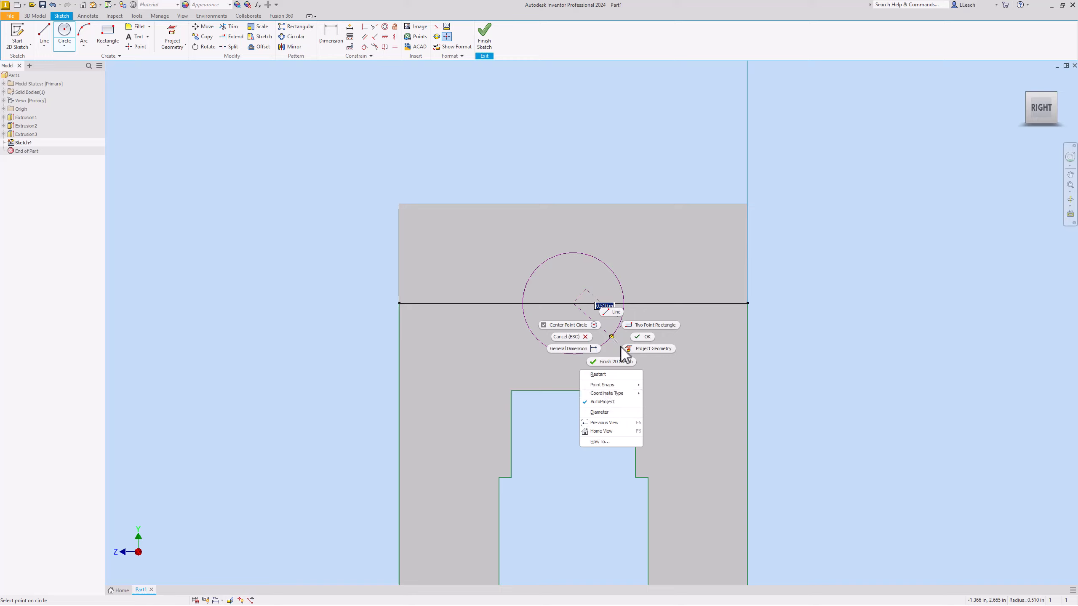
{"action": "left_click", "coordinate": [644, 276]}
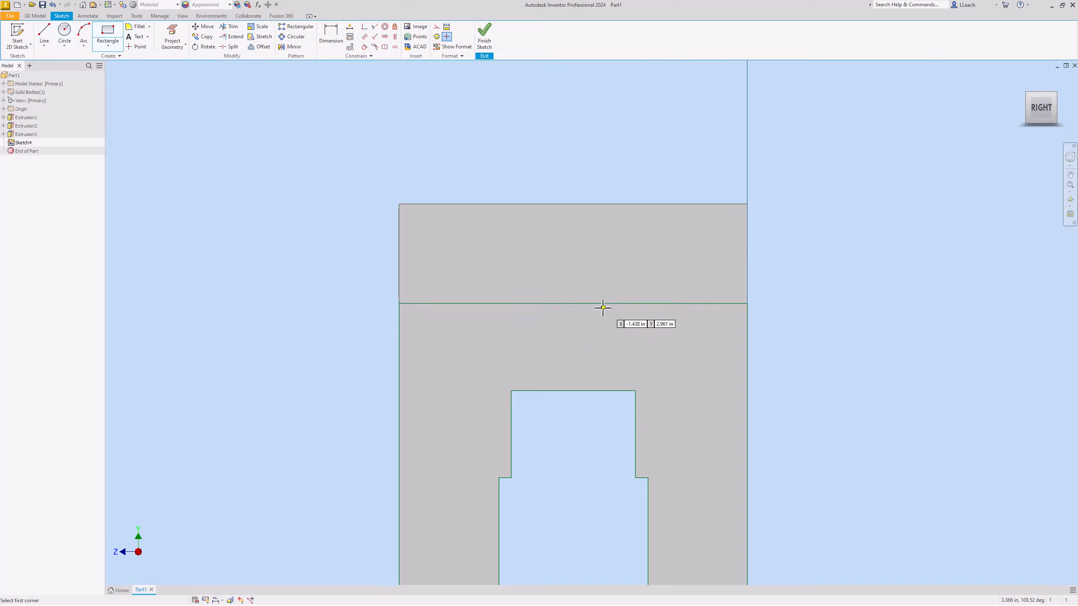
{"action": "left_click", "coordinate": [574, 303]}
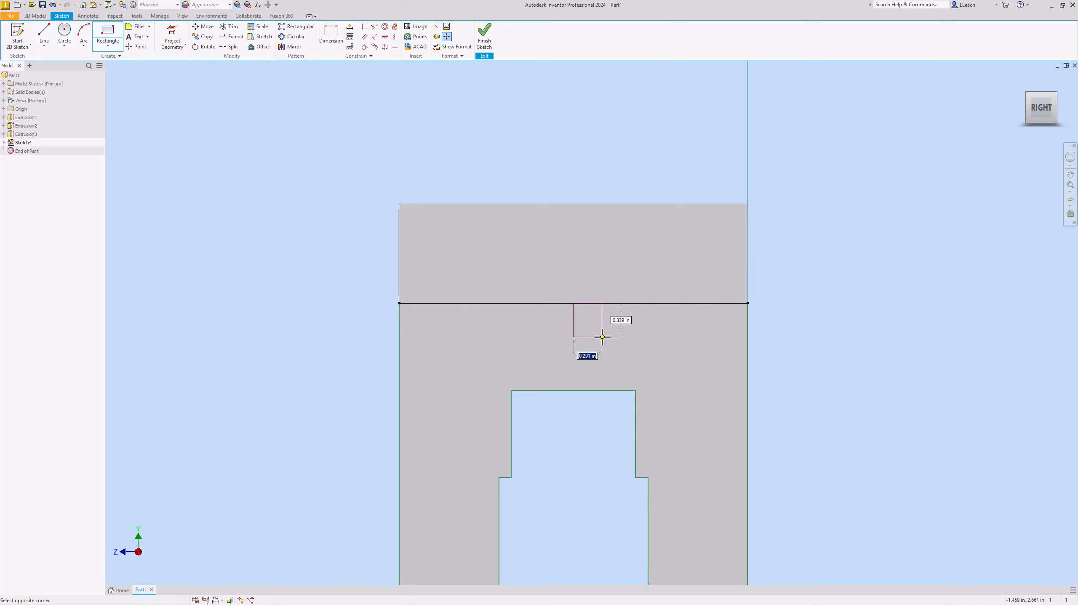
{"action": "key", "text": "Escape"}
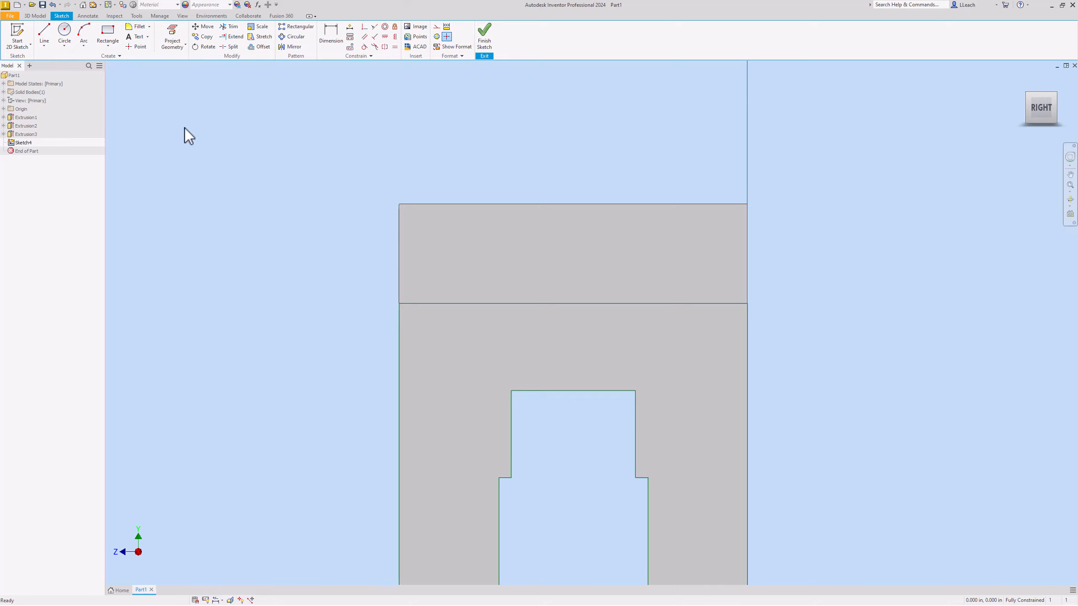
Sketch a center point circle with a 0.75 in radius at the midpoint of the end face's top edge and finish the sketch.
{"action": "left_click", "coordinate": [65, 47]}
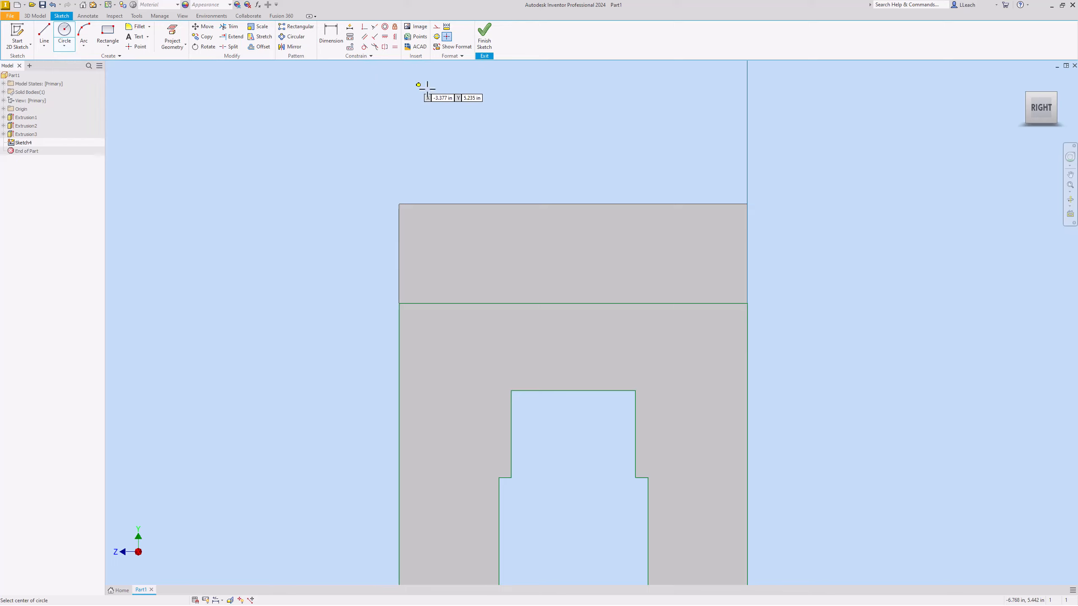
{"action": "left_click", "coordinate": [573, 303]}
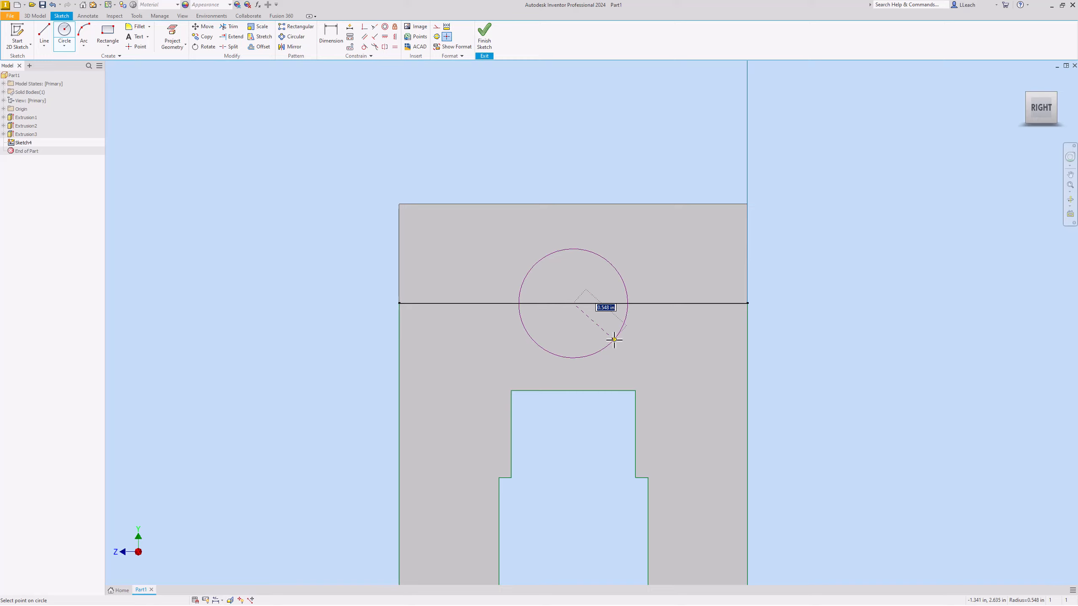
{"action": "type", "text": ".75"}
{"action": "key", "text": "Return"}
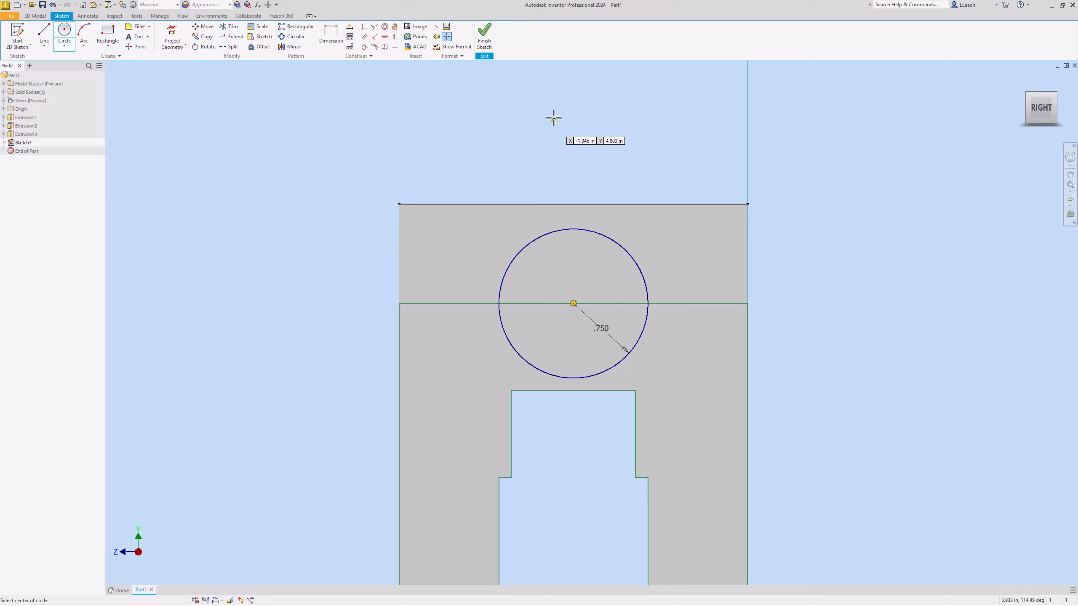
{"action": "left_click", "coordinate": [486, 38]}
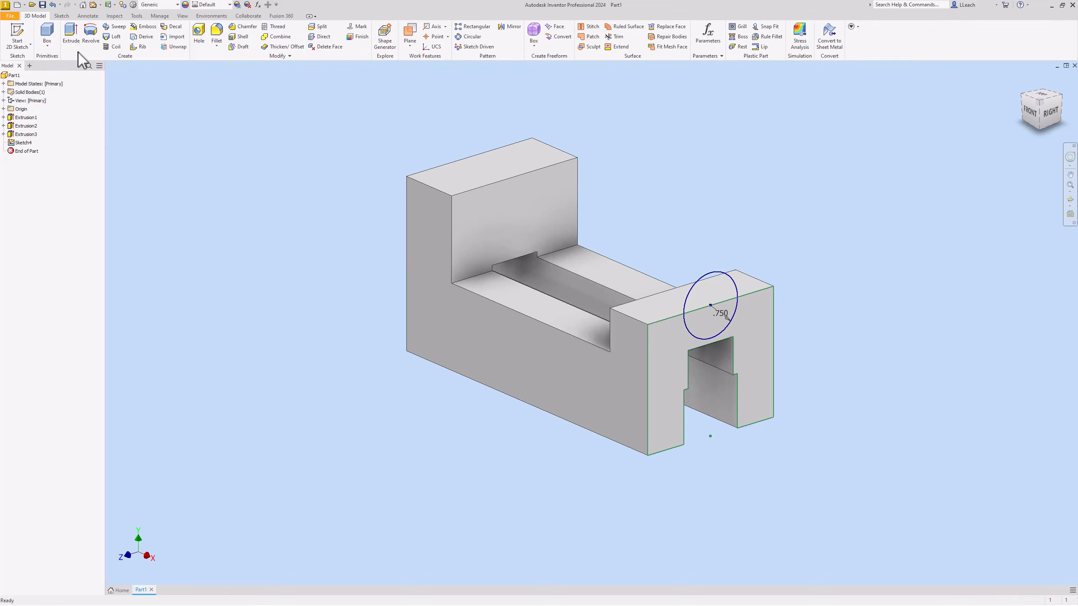
Extrude the upper half of the circle up to the inner face of the right upright, joining it to the block.
{"action": "left_click", "coordinate": [70, 34]}
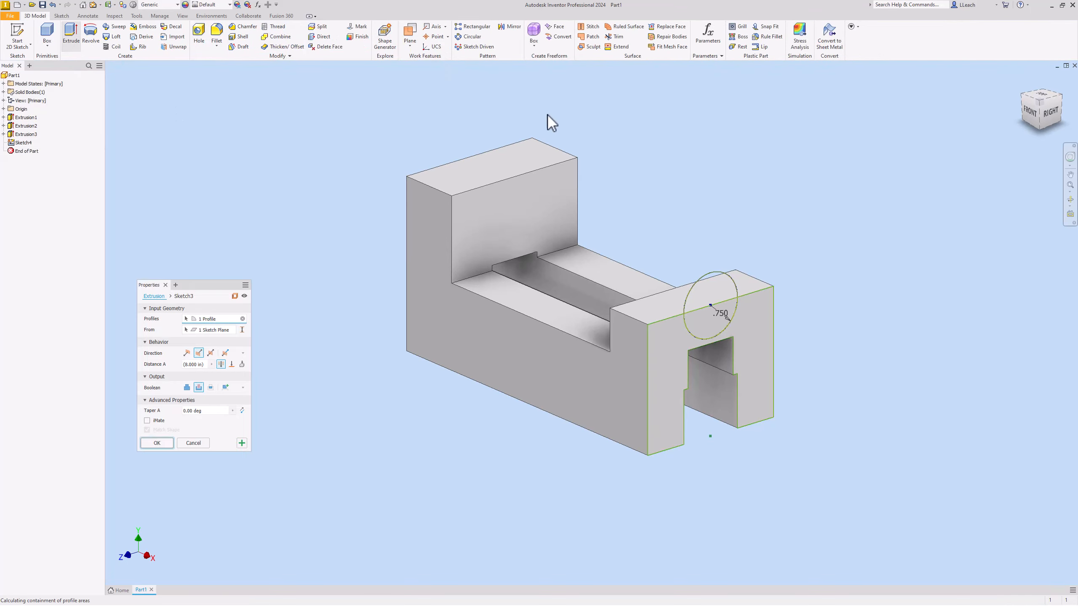
{"action": "left_click", "coordinate": [706, 290]}
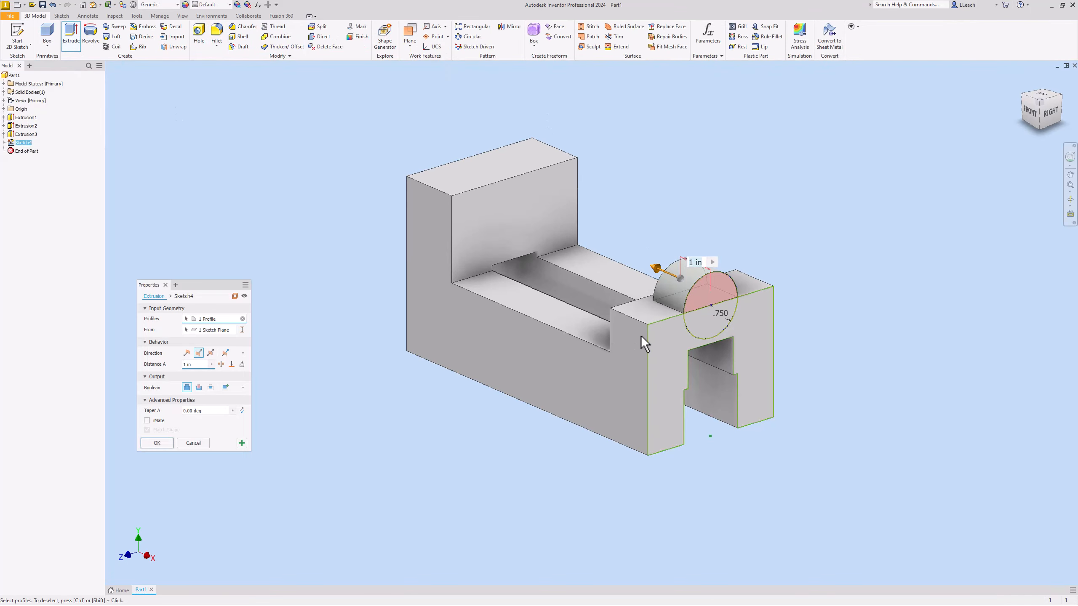
{"action": "left_click", "coordinate": [232, 365]}
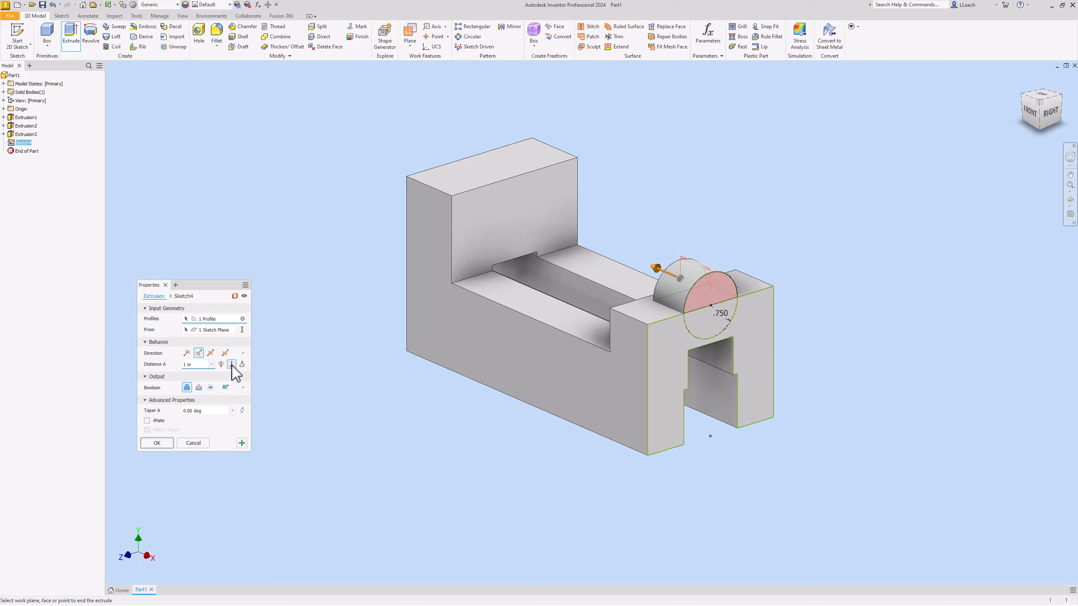
{"action": "left_click", "coordinate": [631, 313]}
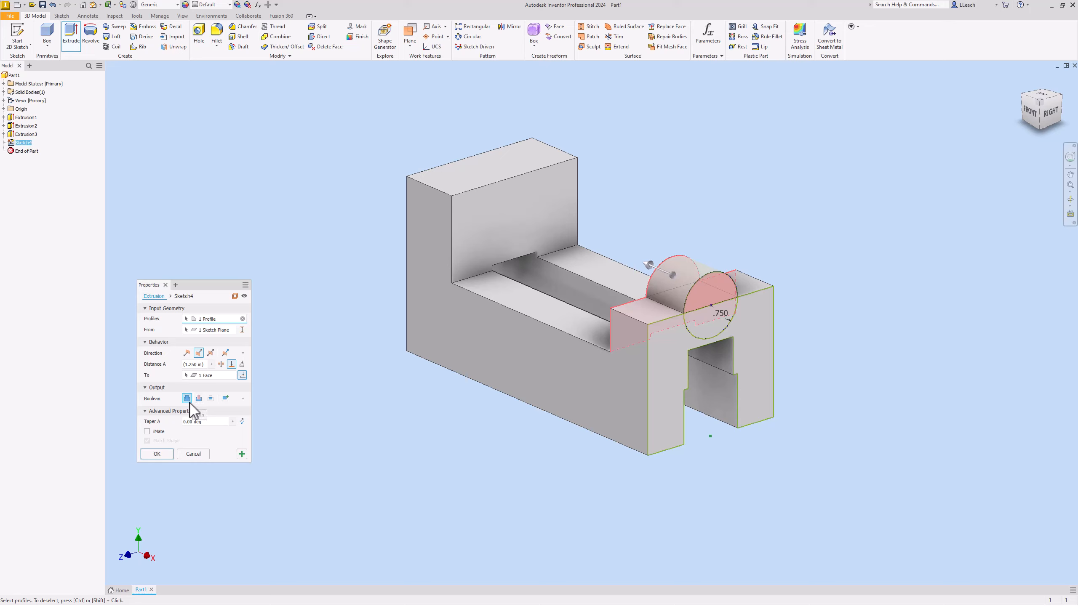
{"action": "left_click", "coordinate": [157, 454]}
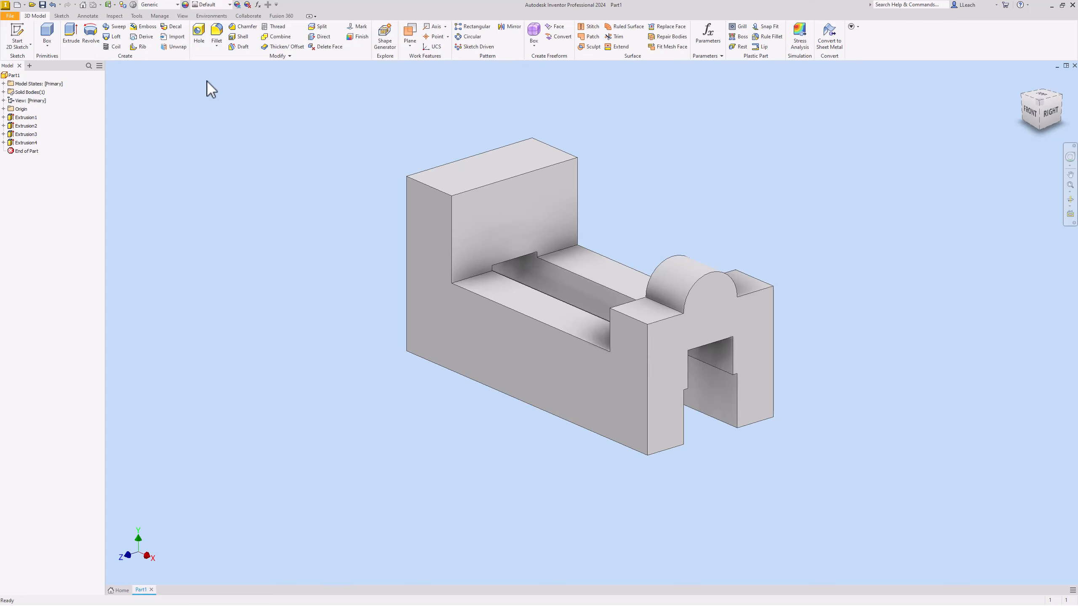
Set up a simple 0.625 in diameter hole with To termination on the right end face, concentric with the rounded boss.
{"action": "left_click", "coordinate": [204, 41]}
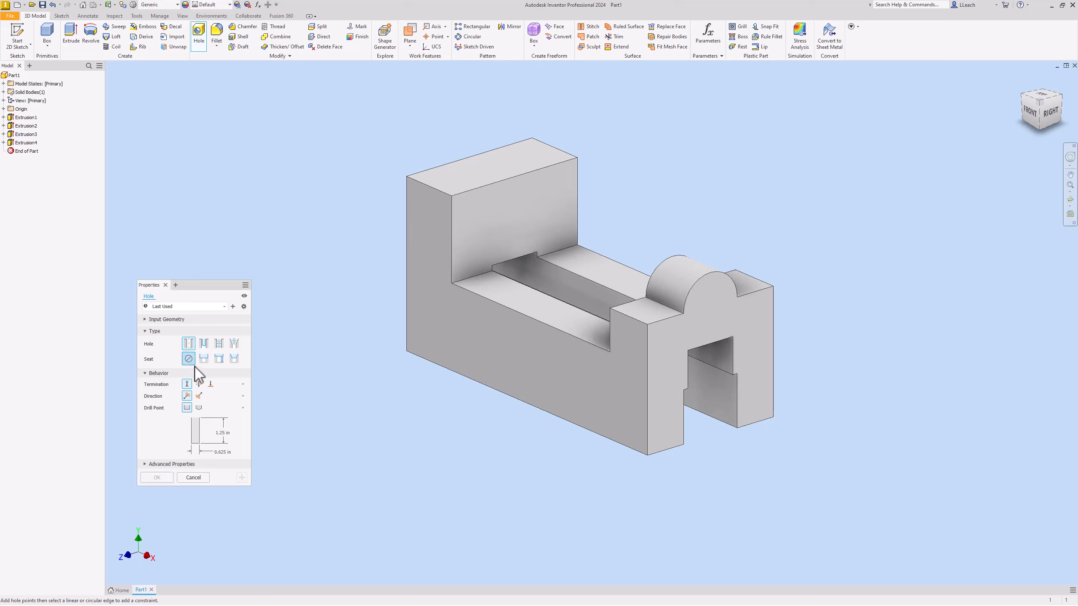
{"action": "left_click", "coordinate": [210, 384]}
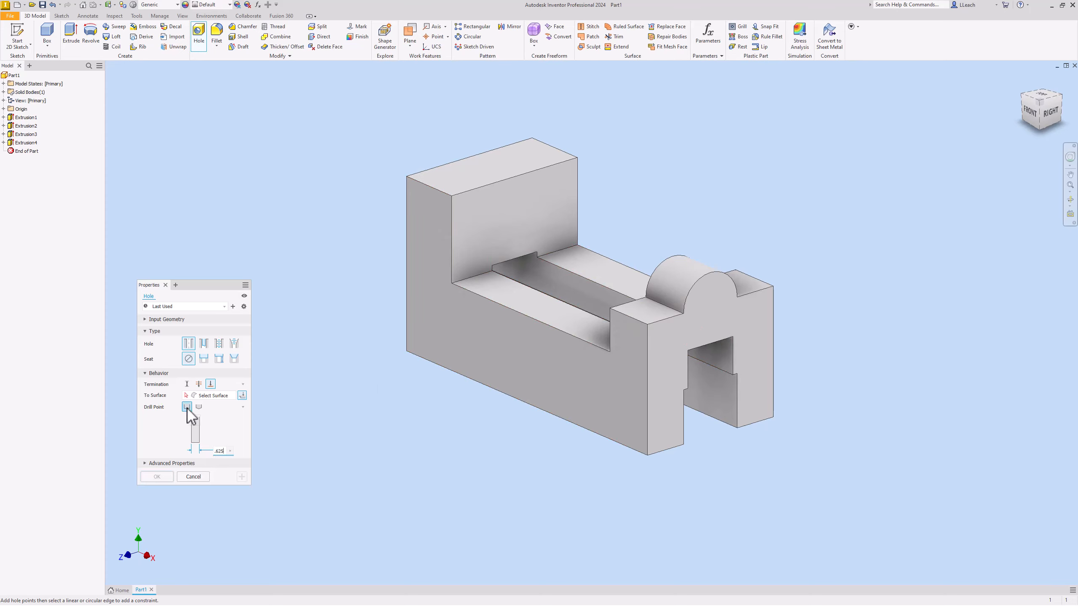
{"action": "left_click", "coordinate": [713, 317]}
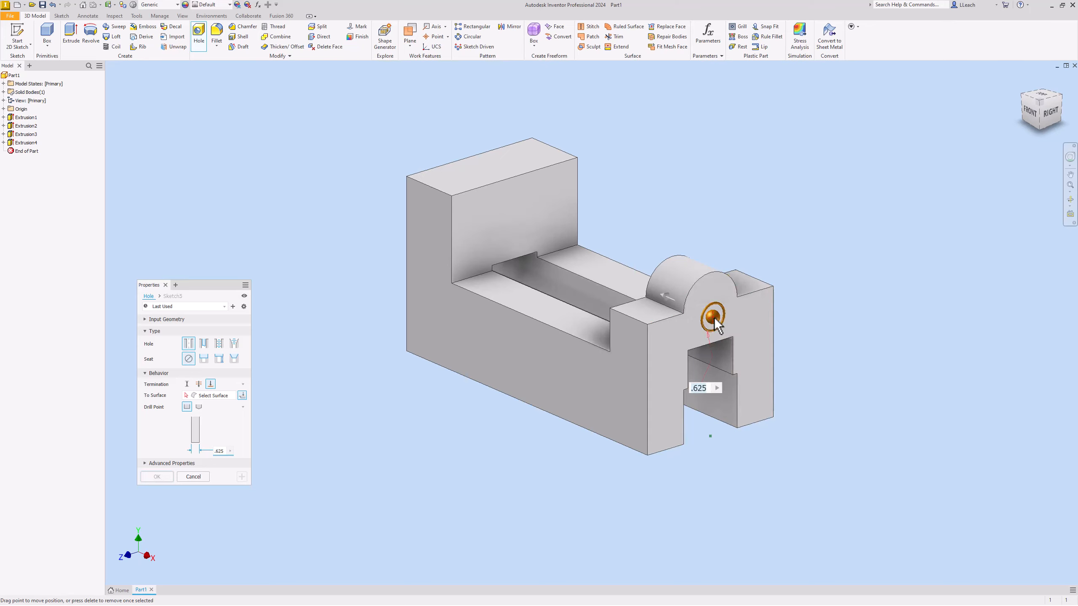
{"action": "left_click", "coordinate": [703, 289]}
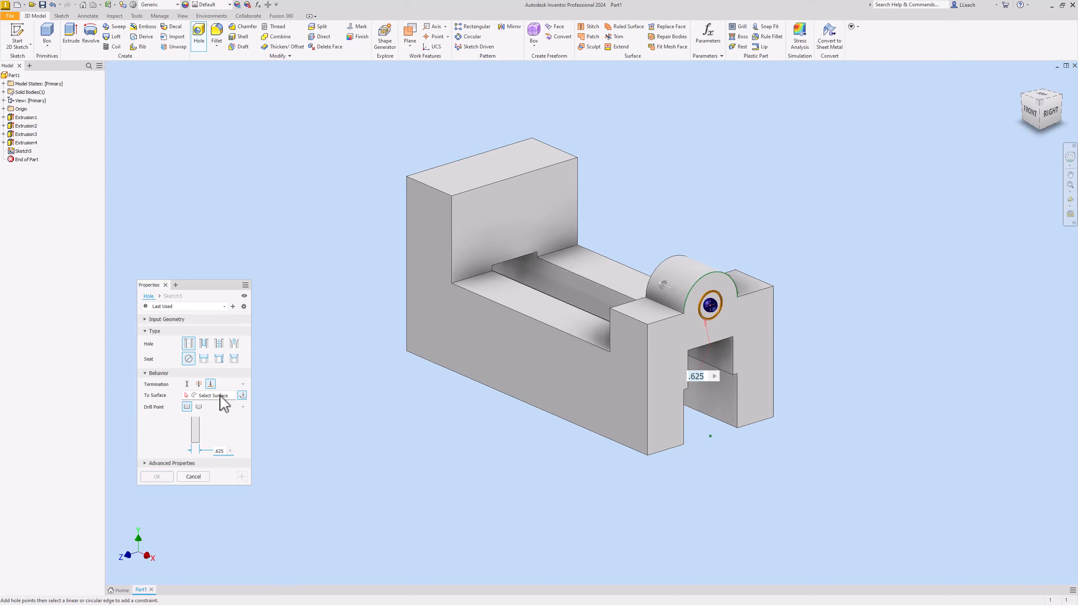
End the hole at the inner face of the right upright and create it.
{"action": "left_click", "coordinate": [214, 385]}
{"action": "left_click", "coordinate": [239, 397]}
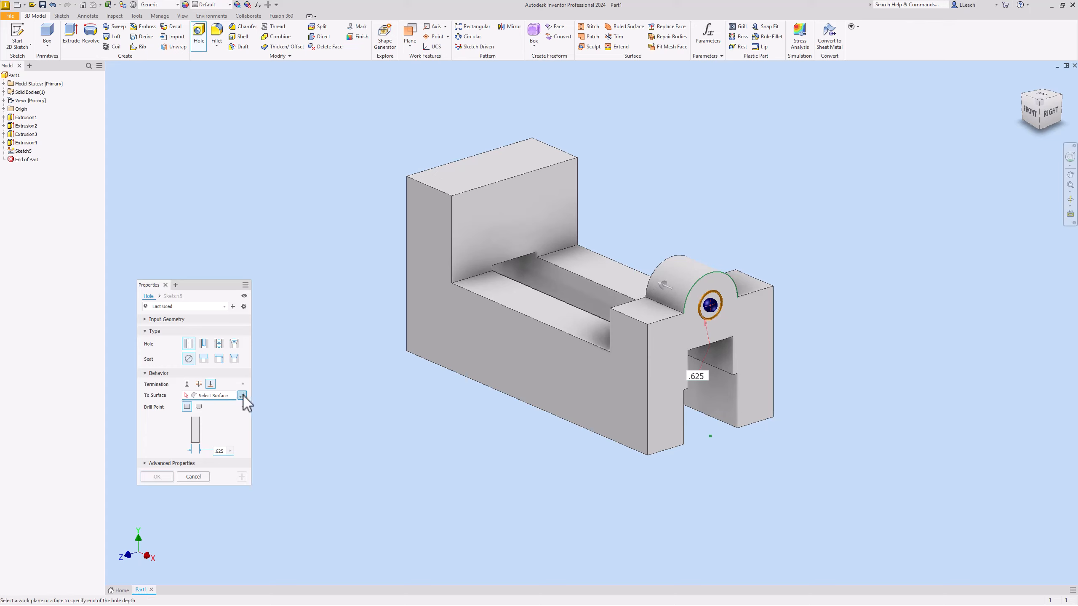
{"action": "left_click", "coordinate": [636, 301]}
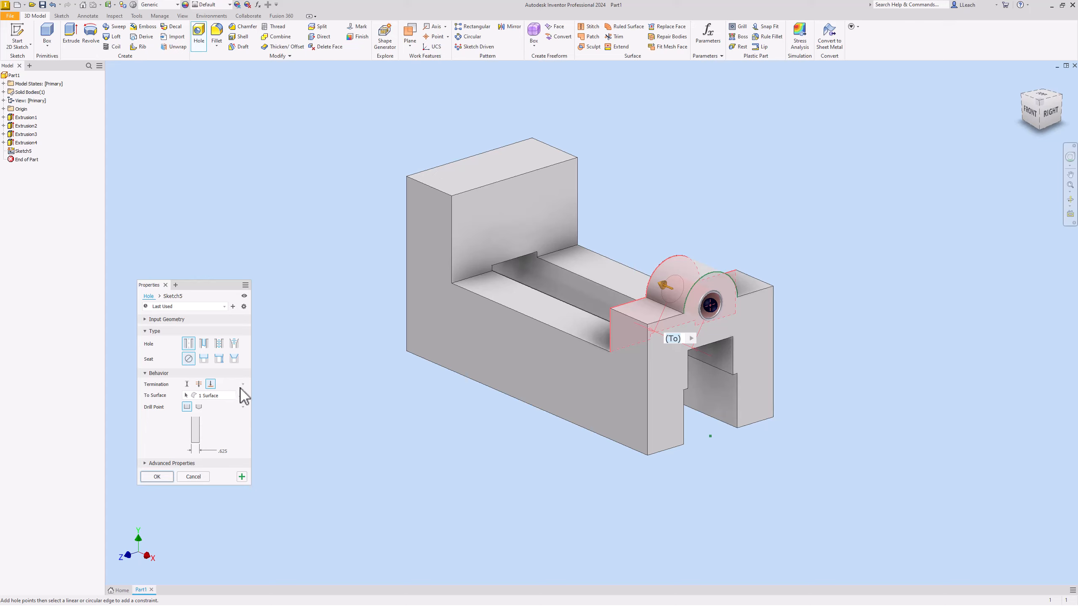
{"action": "left_click", "coordinate": [156, 476]}
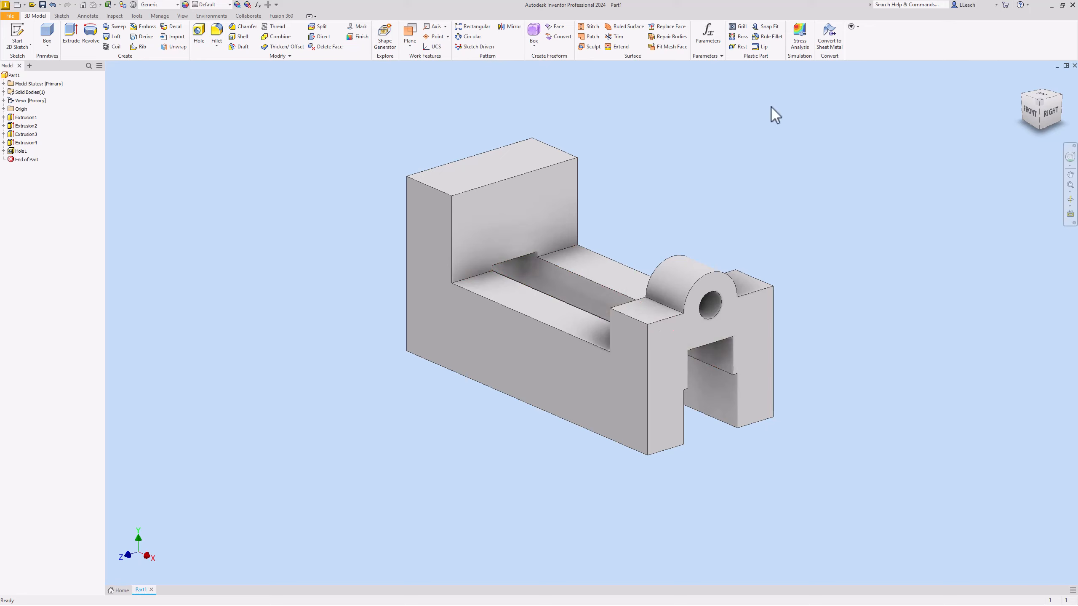
Start a 2D sketch on the bottom face of the block's front rail.
{"action": "left_click", "coordinate": [1051, 113]}
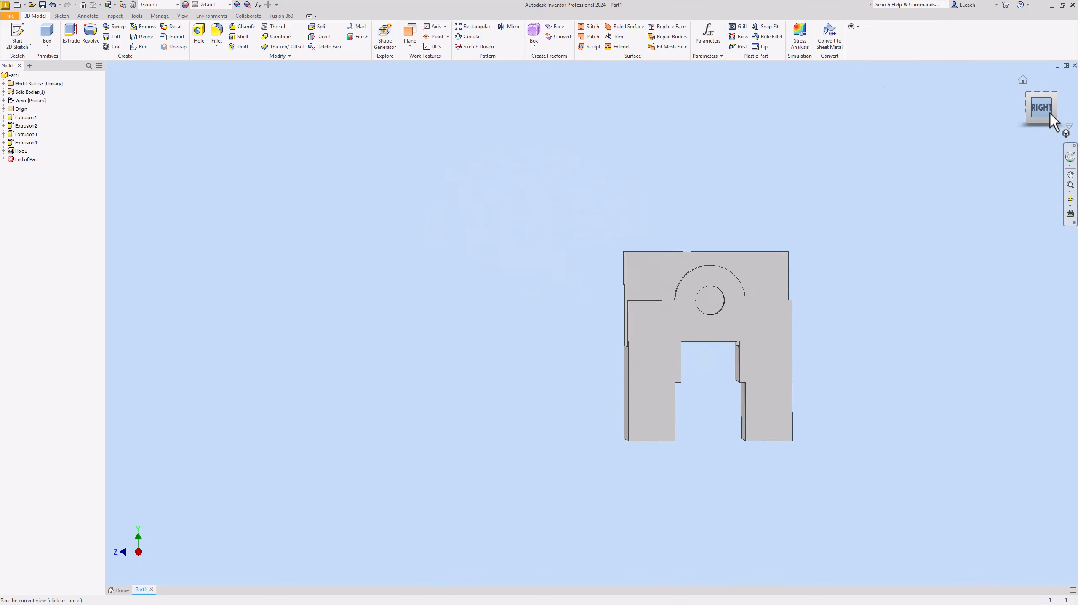
{"action": "left_click", "coordinate": [1031, 95]}
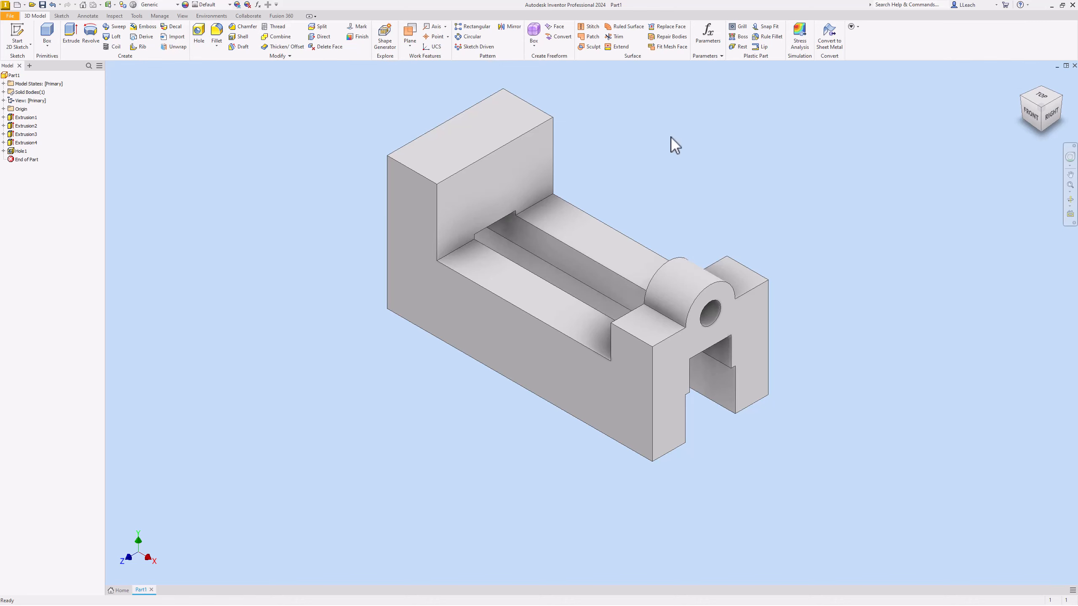
{"action": "left_click", "coordinate": [19, 44]}
{"action": "left_click", "coordinate": [39, 60]}
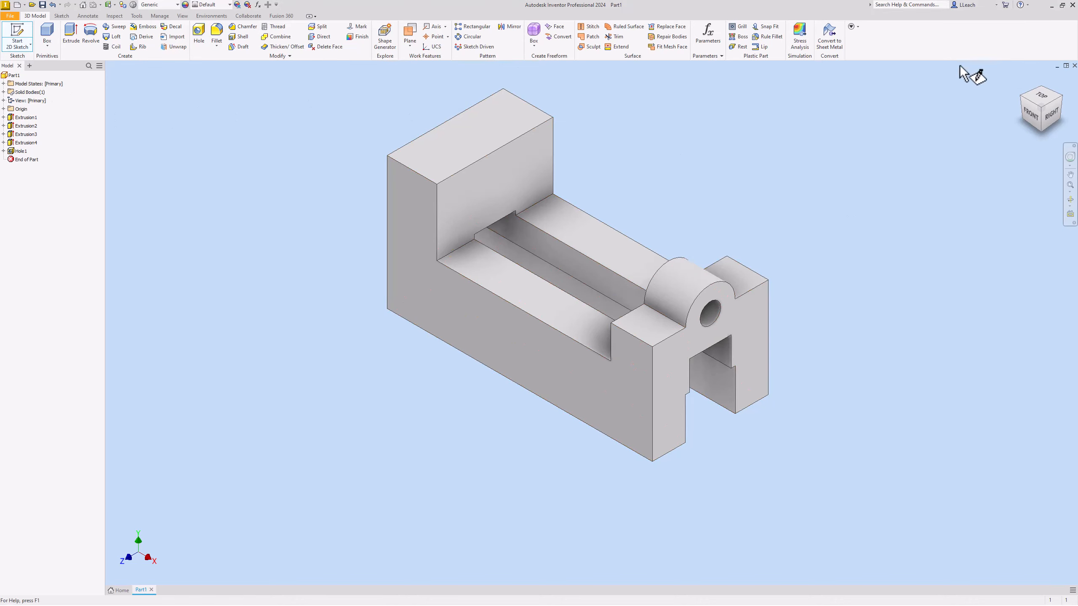
{"action": "left_click", "coordinate": [1040, 129]}
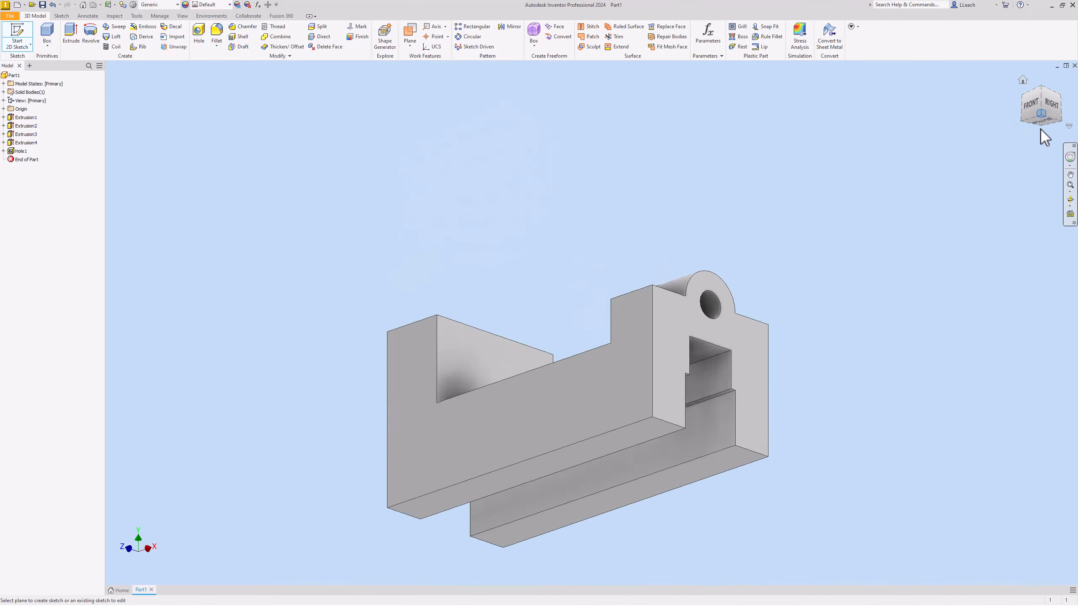
{"action": "left_click", "coordinate": [619, 431]}
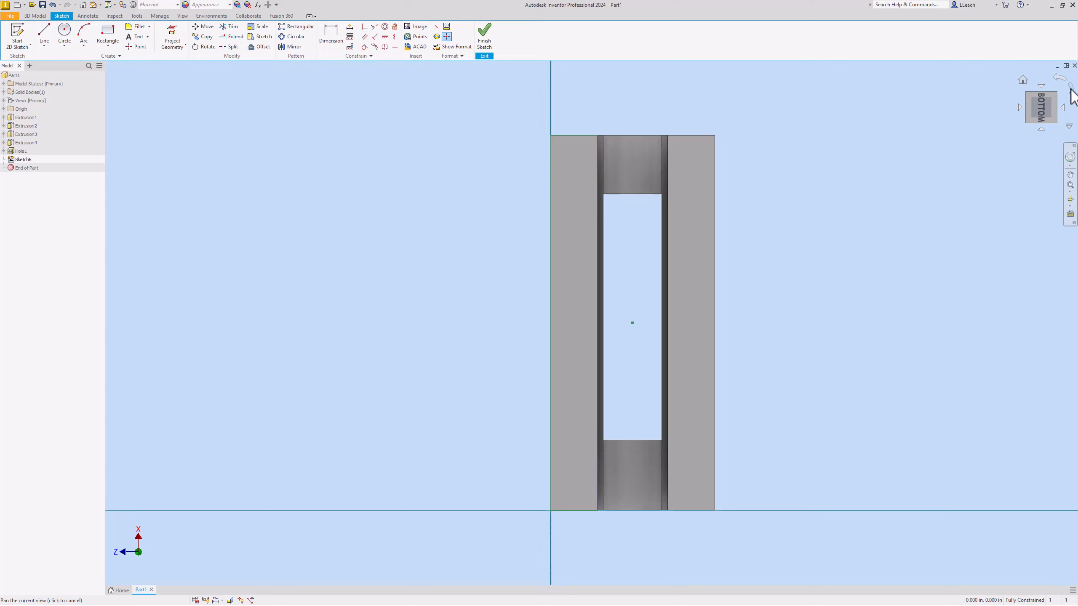
{"action": "left_click", "coordinate": [1072, 89]}
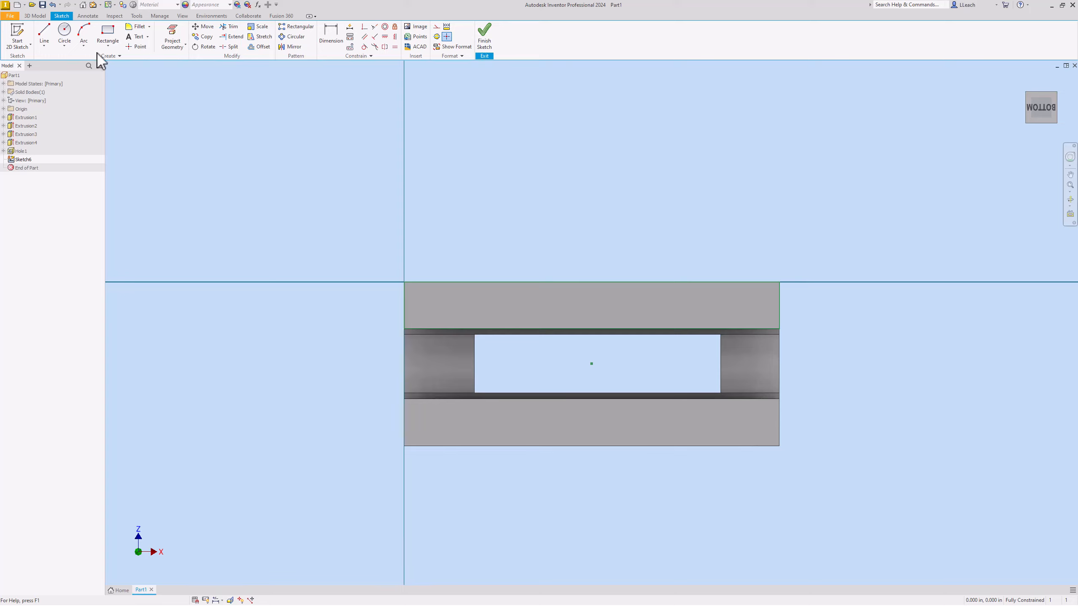
Sketch a center point circle about 1.86 in in diameter outside the block's front long edge, near the right end.
{"action": "left_click", "coordinate": [65, 46]}
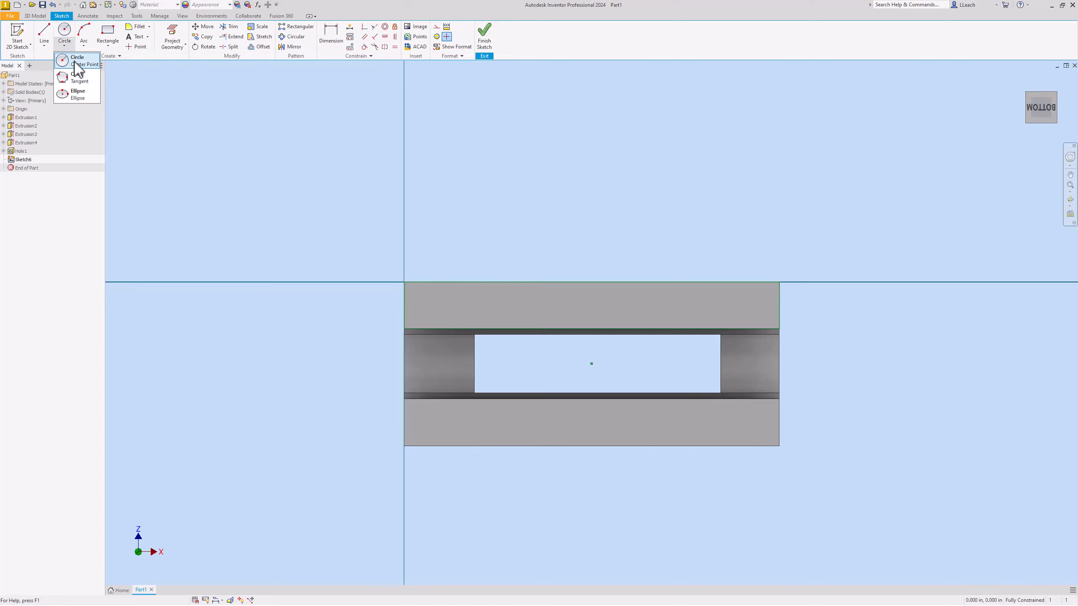
{"action": "left_click", "coordinate": [75, 62]}
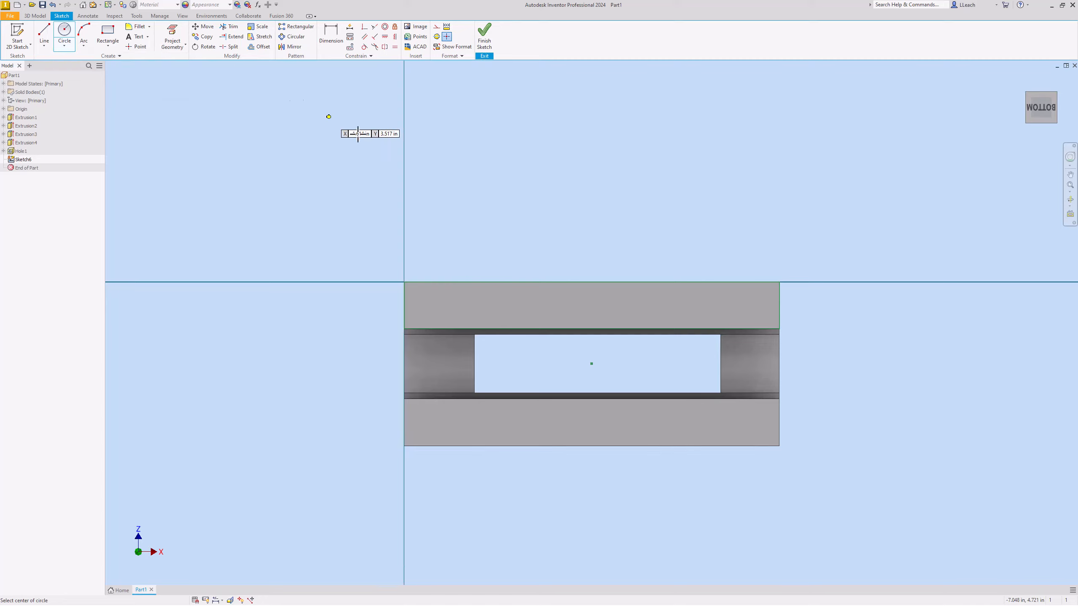
{"action": "left_click", "coordinate": [708, 218]}
{"action": "left_click", "coordinate": [734, 253]}
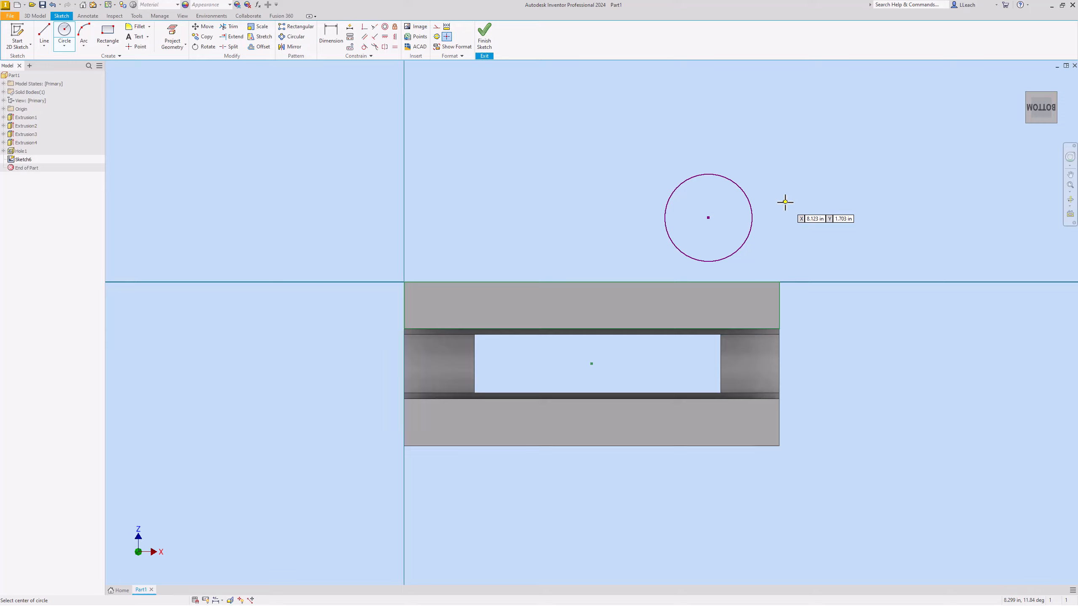
Dimension the circle by radius instead of diameter and set it to 0.625 in.
{"action": "left_click", "coordinate": [331, 36]}
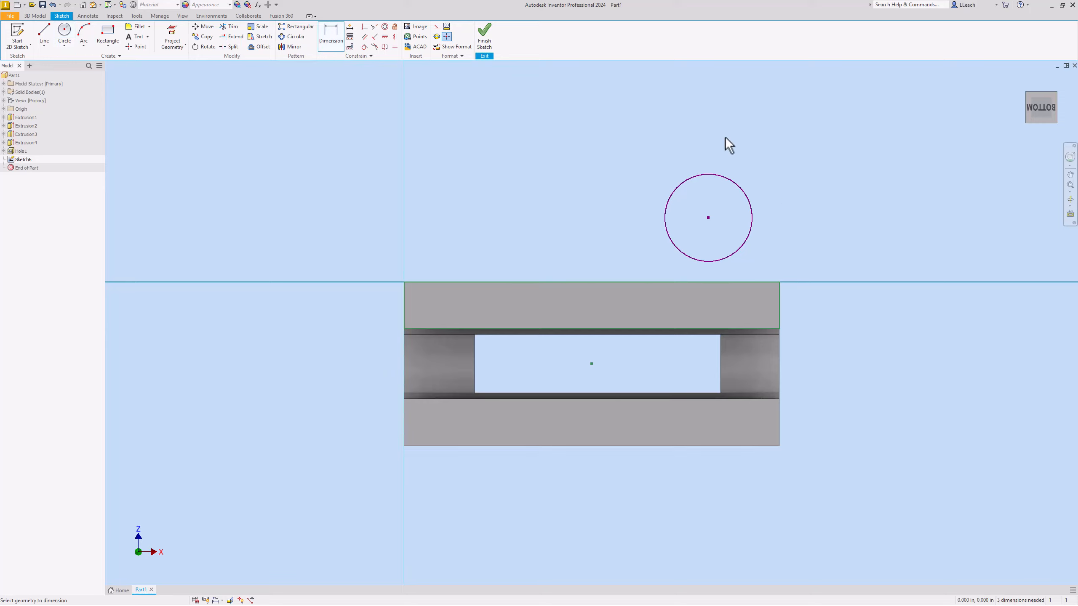
{"action": "left_click", "coordinate": [722, 180]}
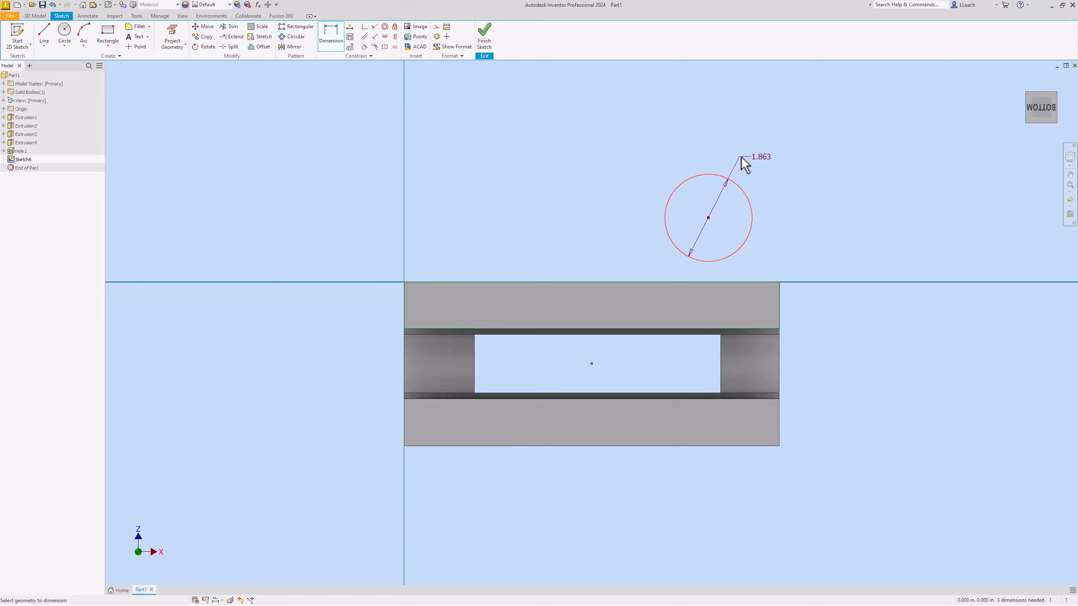
{"action": "right_click", "coordinate": [765, 159]}
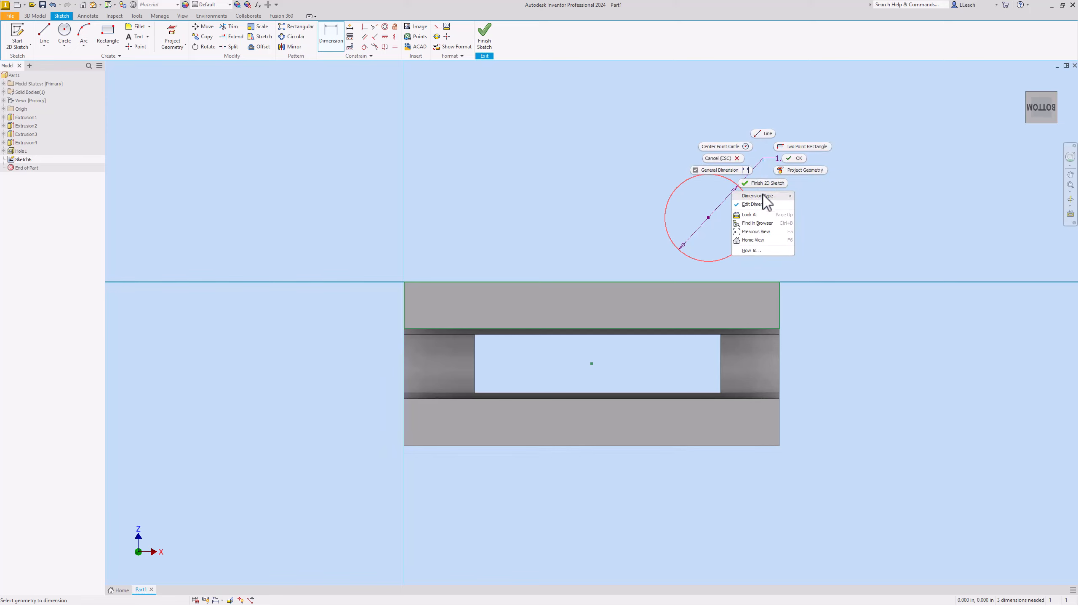
{"action": "mouse_move", "coordinate": [765, 198]}
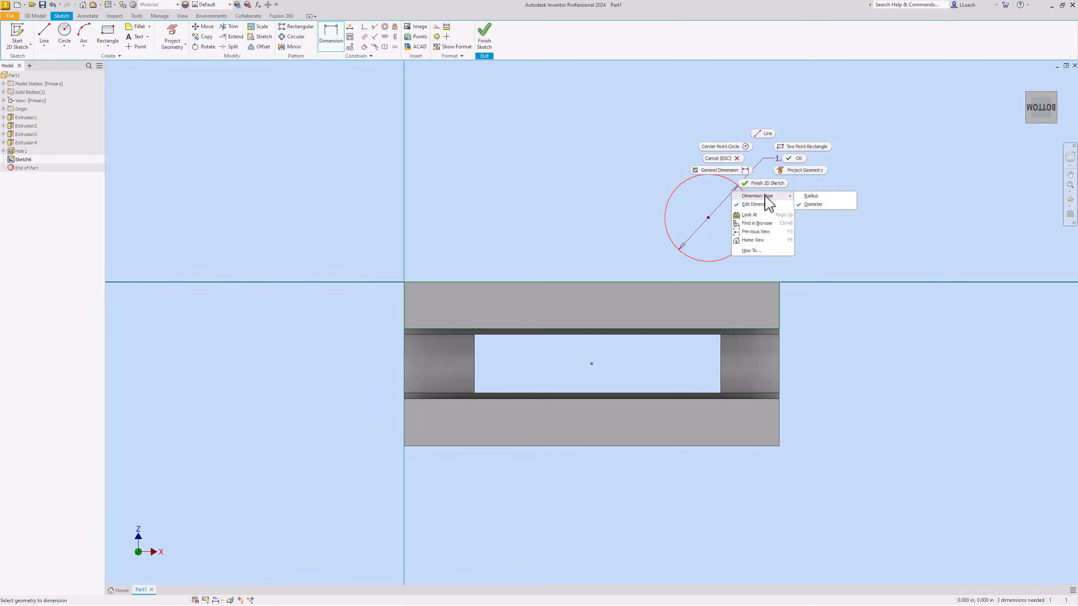
{"action": "left_click", "coordinate": [811, 196]}
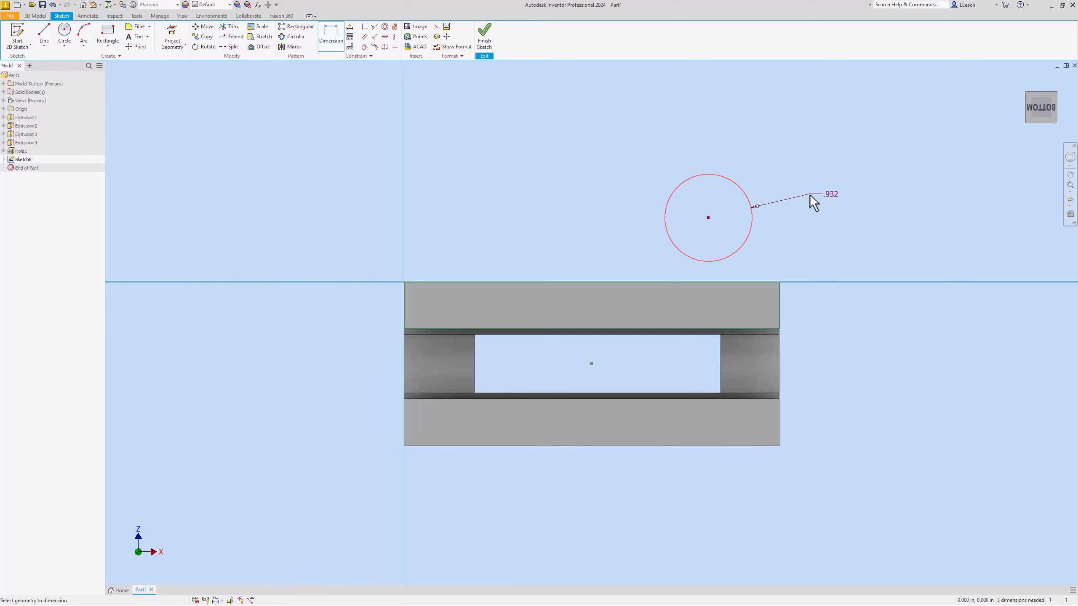
{"action": "left_click", "coordinate": [774, 158]}
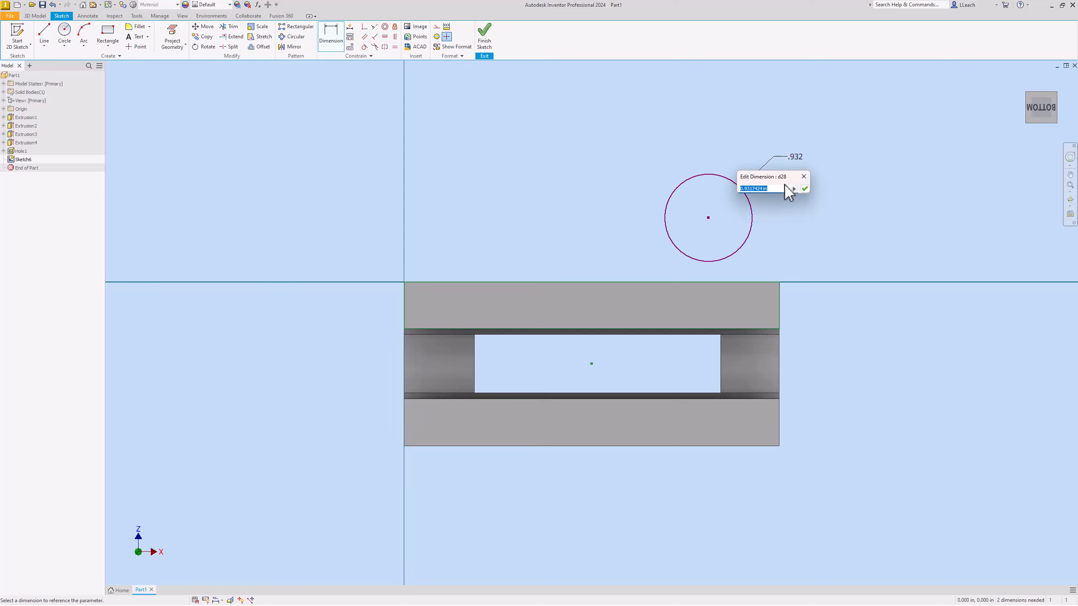
{"action": "type", "text": ".625"}
{"action": "key", "text": "Return"}
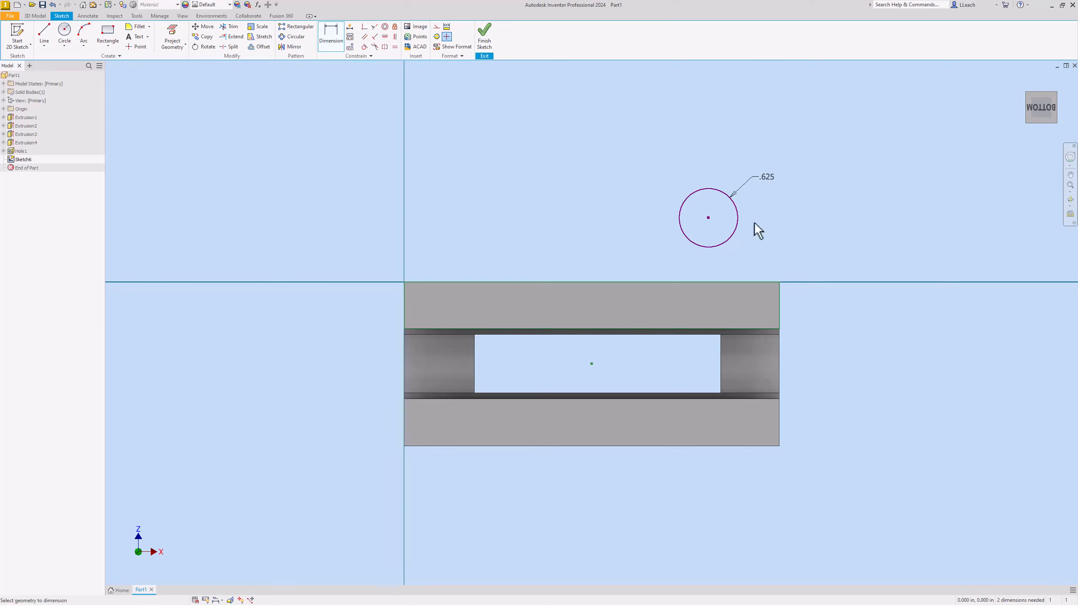
Dimension the circle's center 0.625 in from the block's front long edge.
{"action": "left_click", "coordinate": [708, 218]}
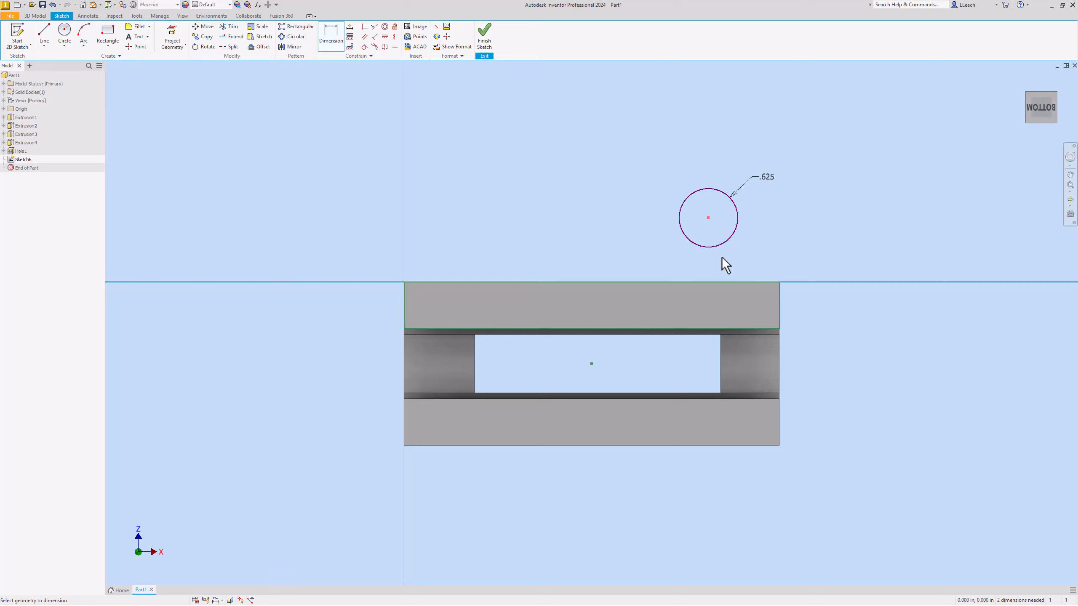
{"action": "left_click", "coordinate": [705, 282]}
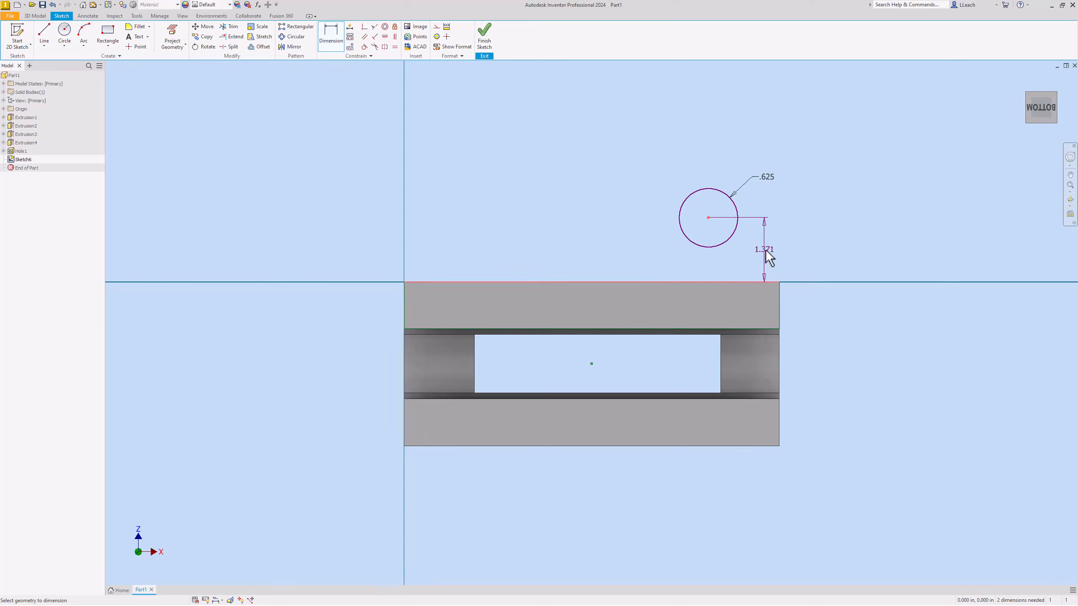
{"action": "left_click", "coordinate": [766, 250]}
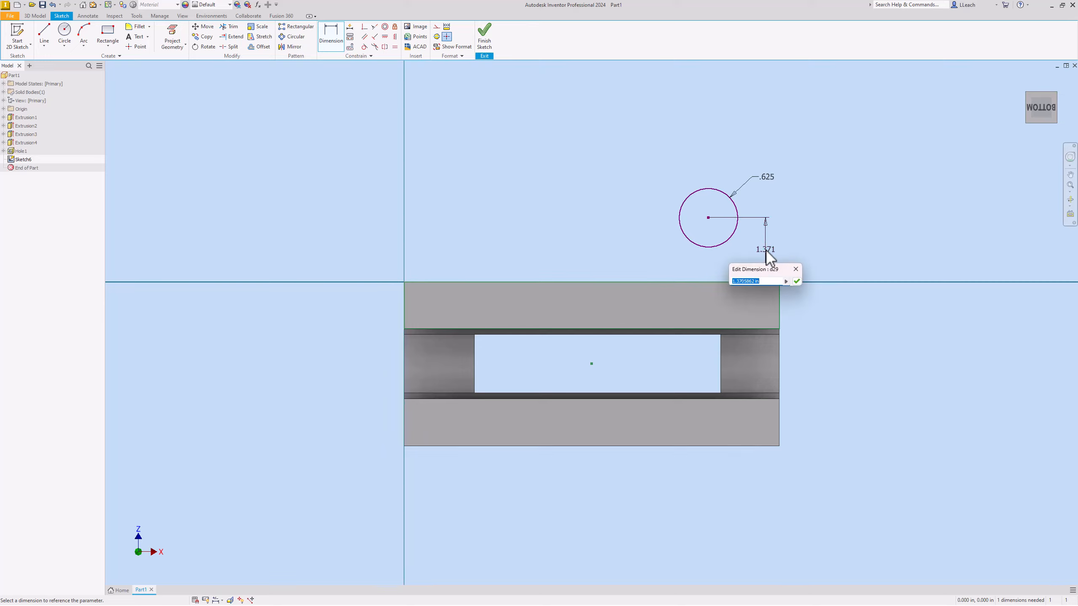
{"action": "type", "text": ".625"}
{"action": "key", "text": "Return"}
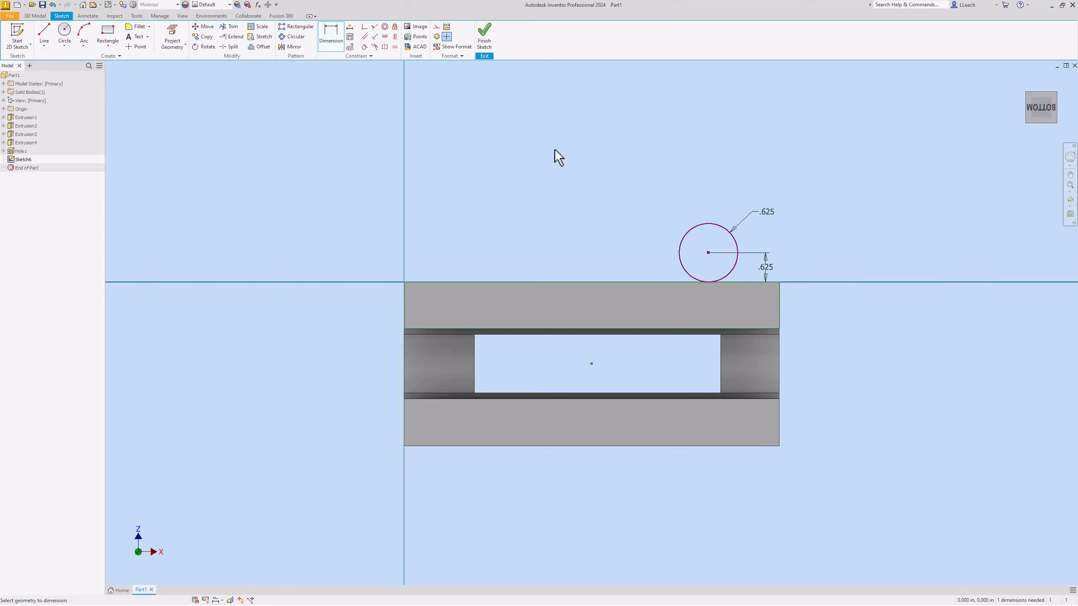
Draw two inward-slanting lines, each about 1.6 in long, from the block's front edge, one on each side of the circle.
{"action": "left_click", "coordinate": [48, 34]}
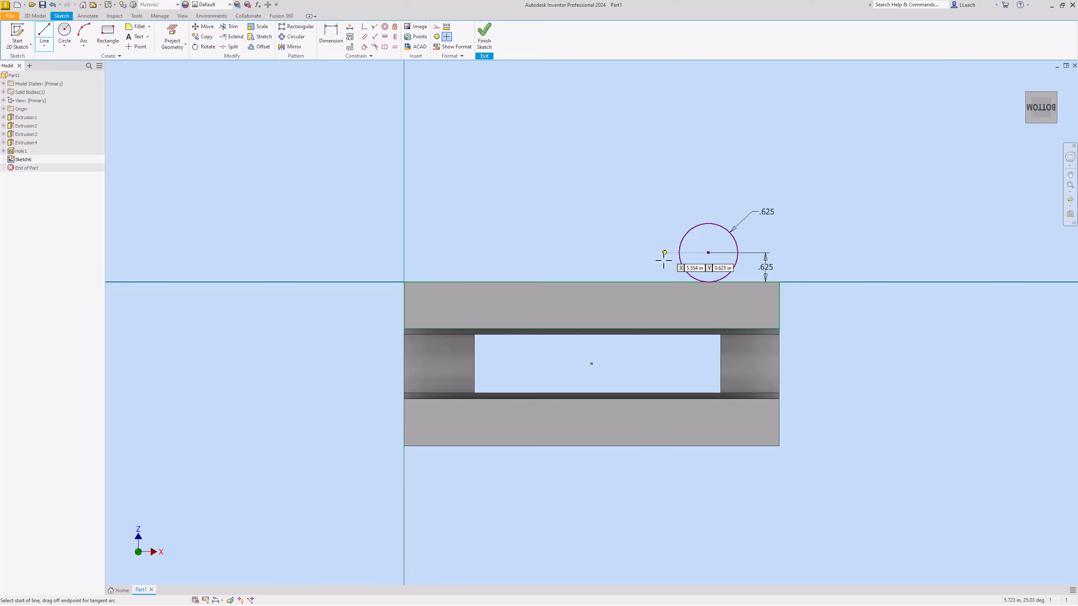
{"action": "left_click", "coordinate": [654, 282]}
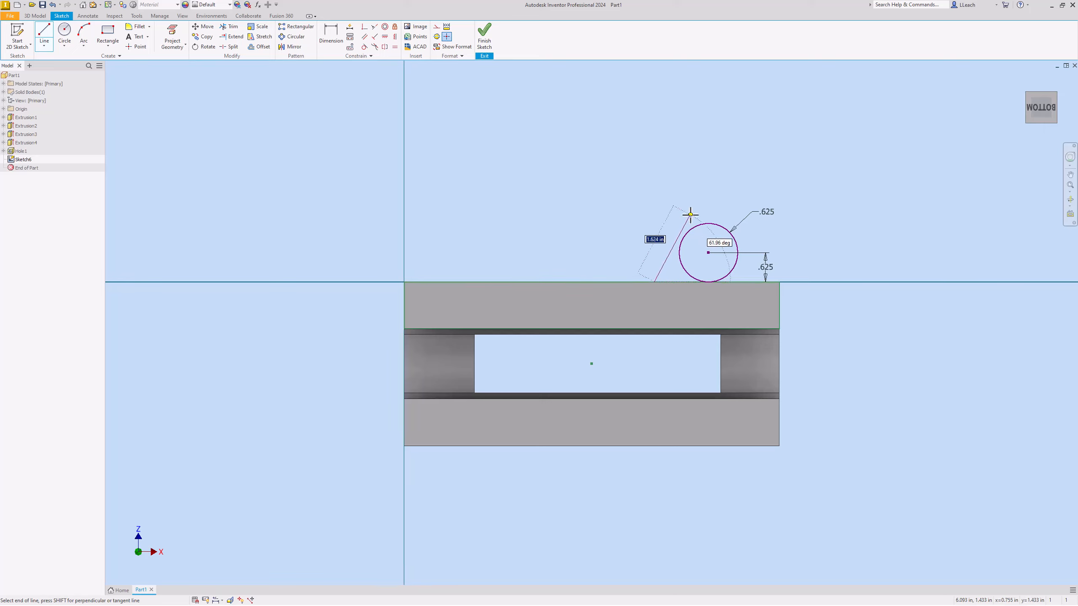
{"action": "right_click", "coordinate": [703, 189]}
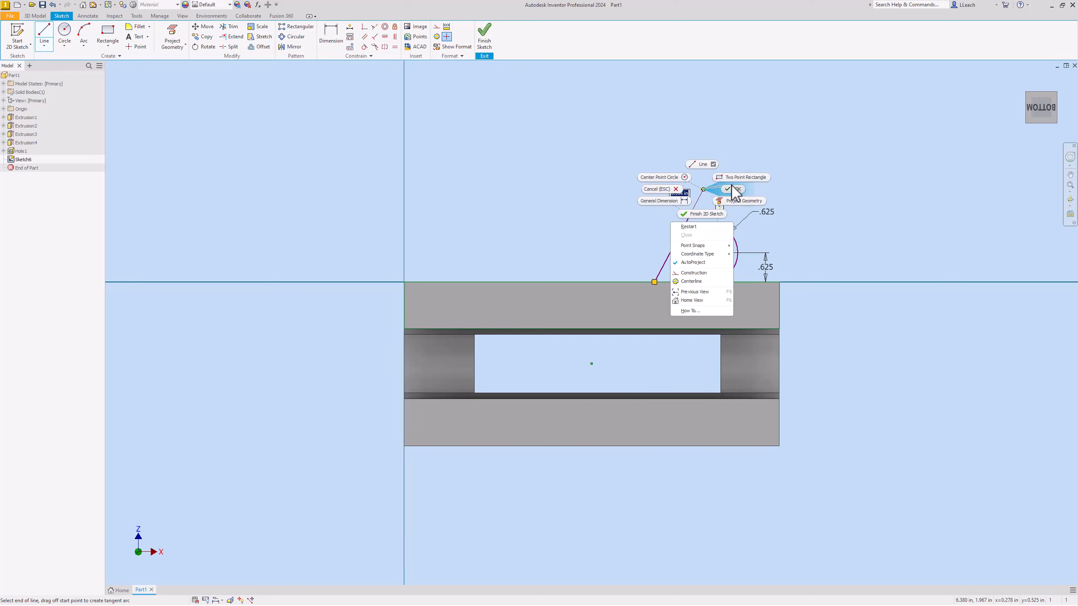
{"action": "left_click", "coordinate": [734, 190]}
{"action": "left_click", "coordinate": [45, 31]}
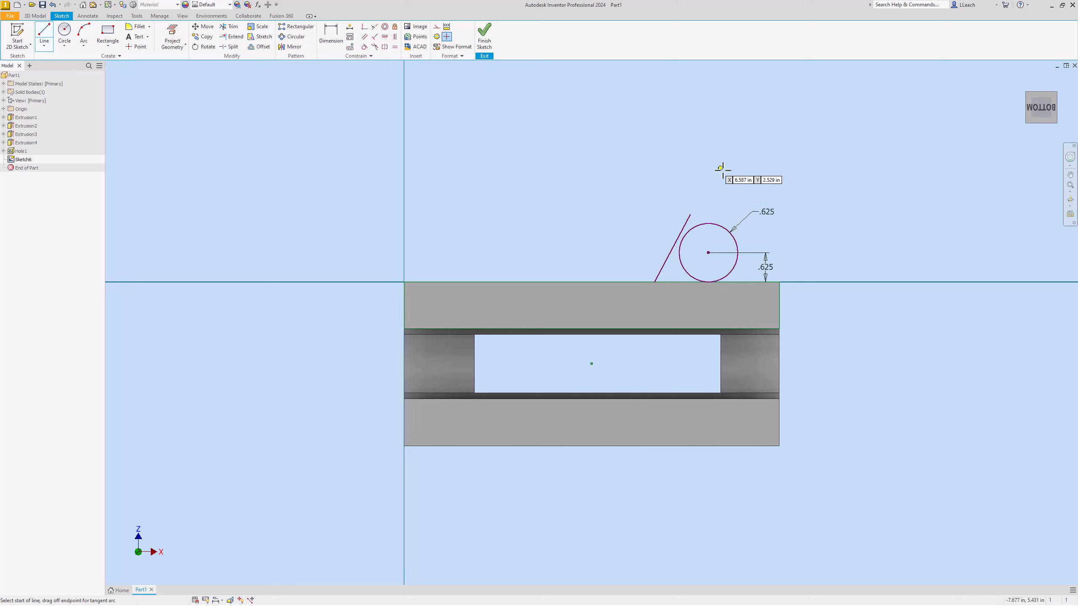
{"action": "left_click", "coordinate": [754, 281]}
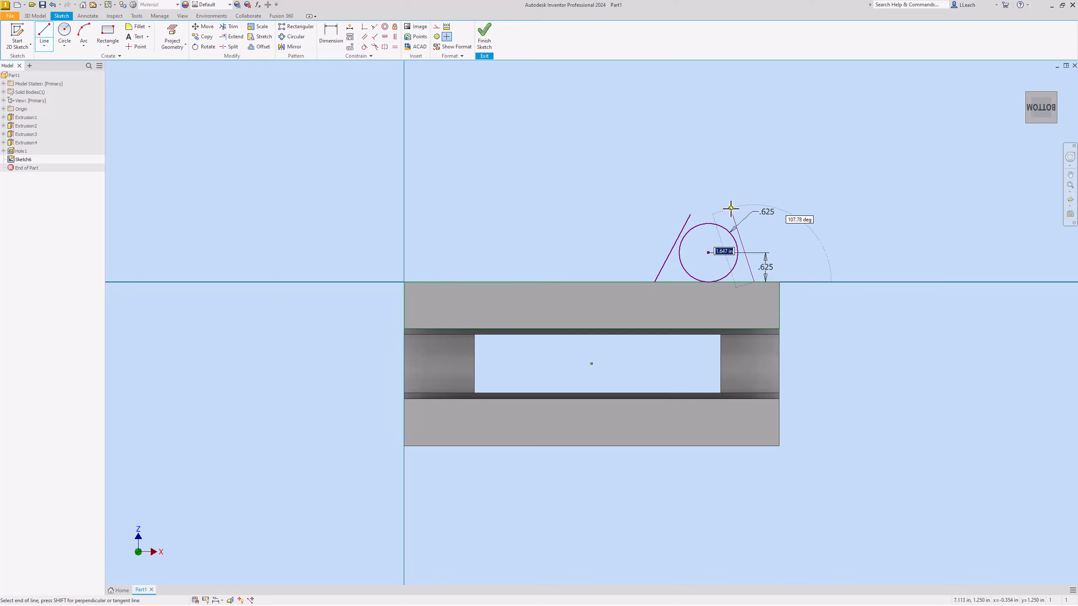
{"action": "right_click", "coordinate": [743, 188]}
{"action": "left_click", "coordinate": [773, 189]}
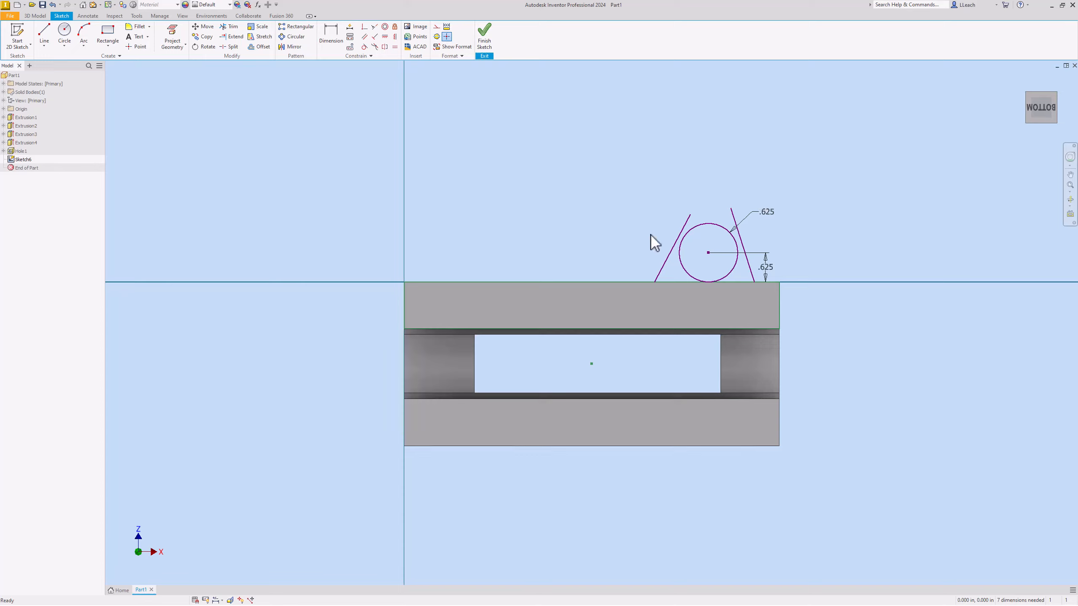
Dimension the right slanted line's endpoint on the block edge 0.5 in from the block's right corner.
{"action": "left_click", "coordinate": [342, 37]}
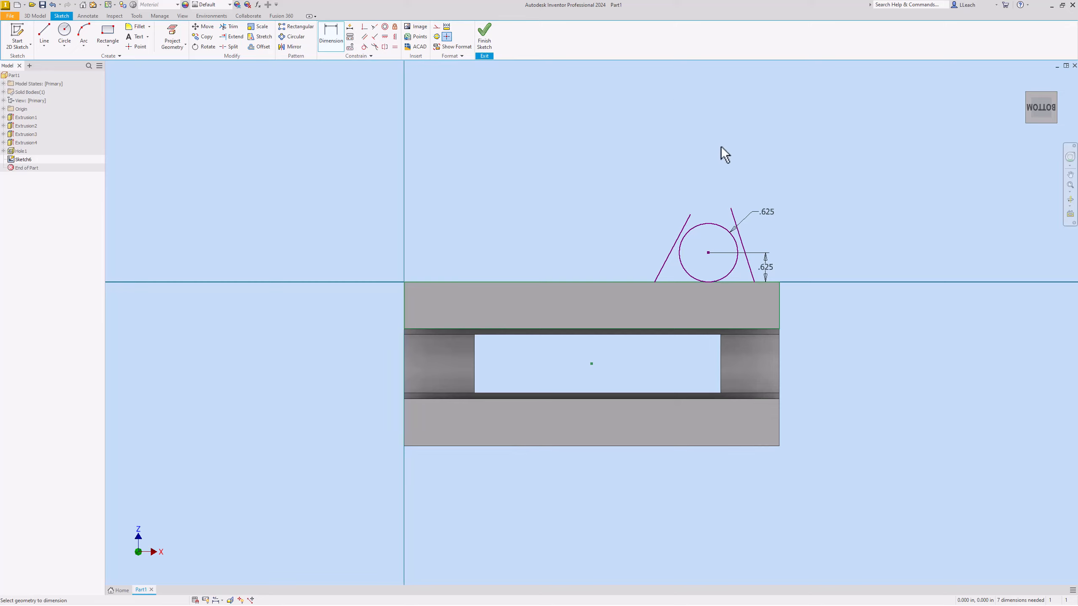
{"action": "left_click", "coordinate": [755, 282]}
{"action": "left_click", "coordinate": [779, 282]}
{"action": "left_click", "coordinate": [766, 293]}
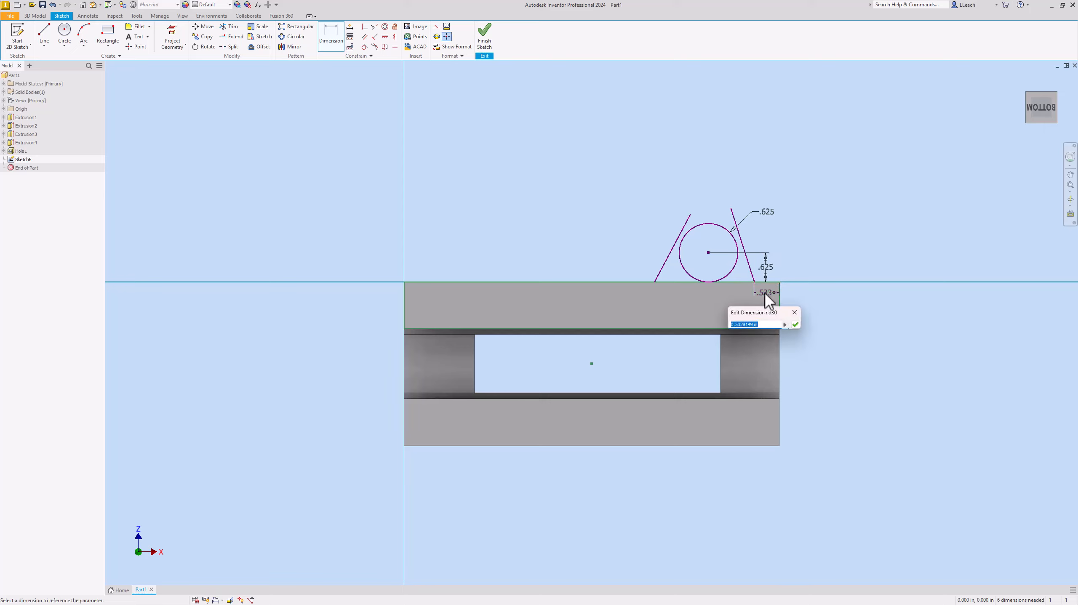
{"action": "type", "text": ".5"}
{"action": "key", "text": "Return"}
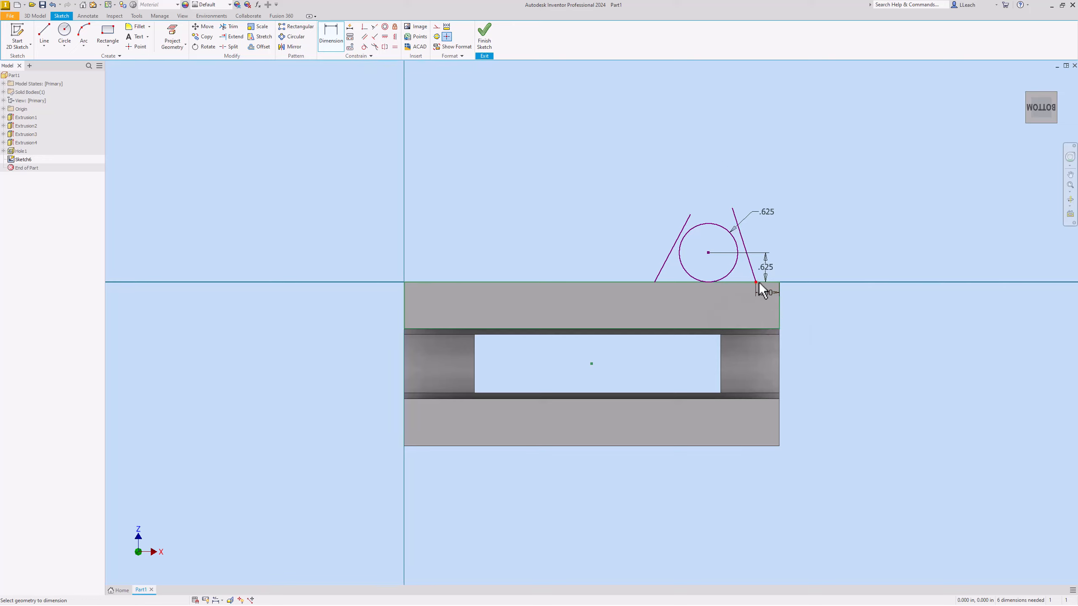
Set the distance between the two slanted lines' endpoints on the block edge to 2 in.
{"action": "left_click", "coordinate": [654, 283]}
{"action": "left_click", "coordinate": [712, 298]}
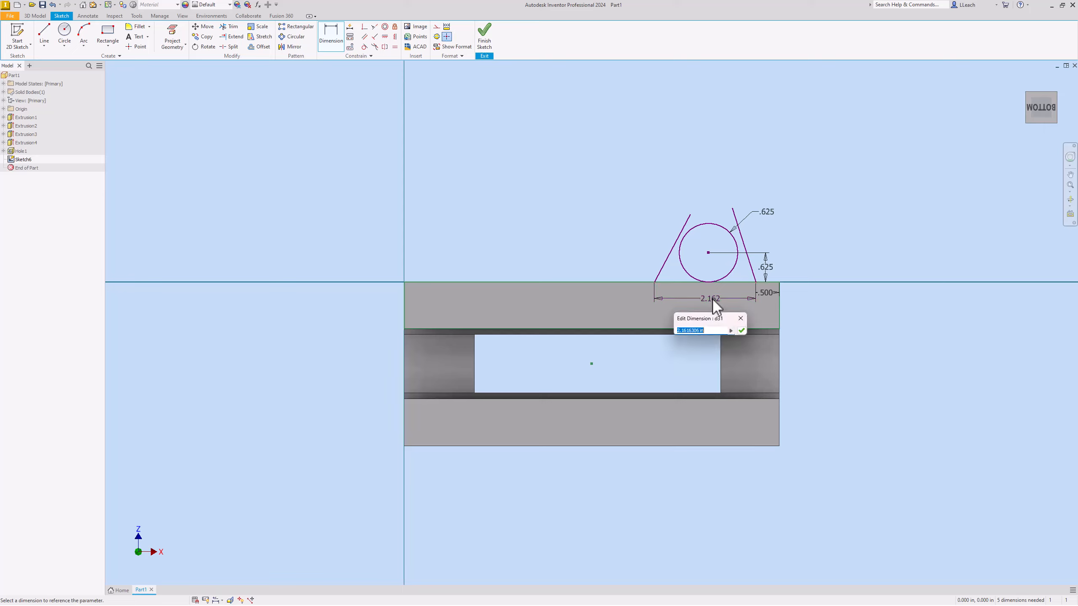
{"action": "type", "text": "2"}
{"action": "key", "text": "Return"}
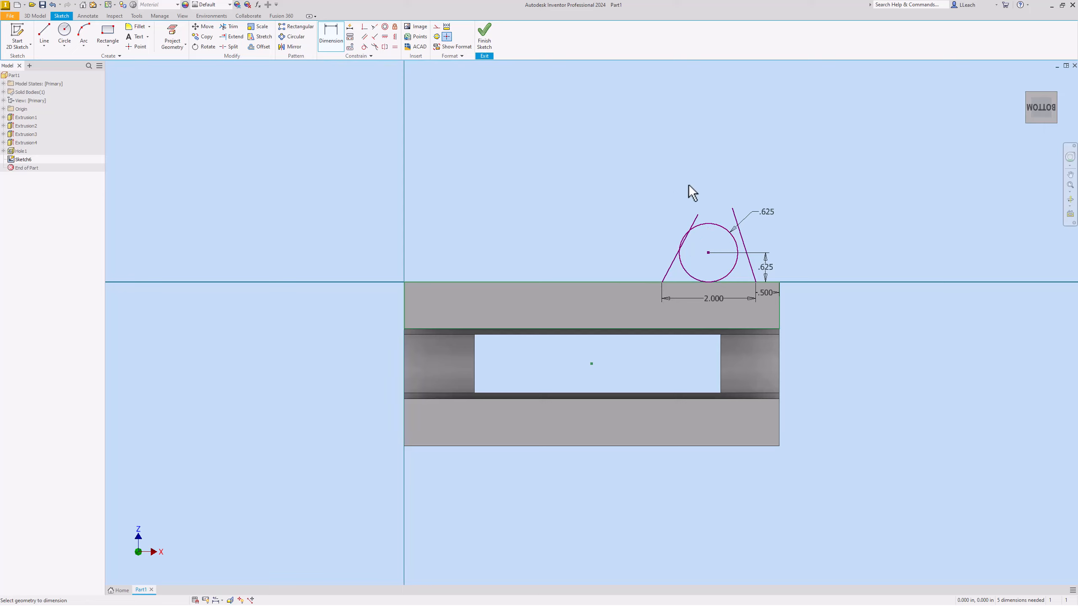
Dimension the circle's center 1.5 in horizontally from the block's right end edge and end the Dimension command.
{"action": "left_click", "coordinate": [709, 253]}
{"action": "left_click", "coordinate": [772, 293]}
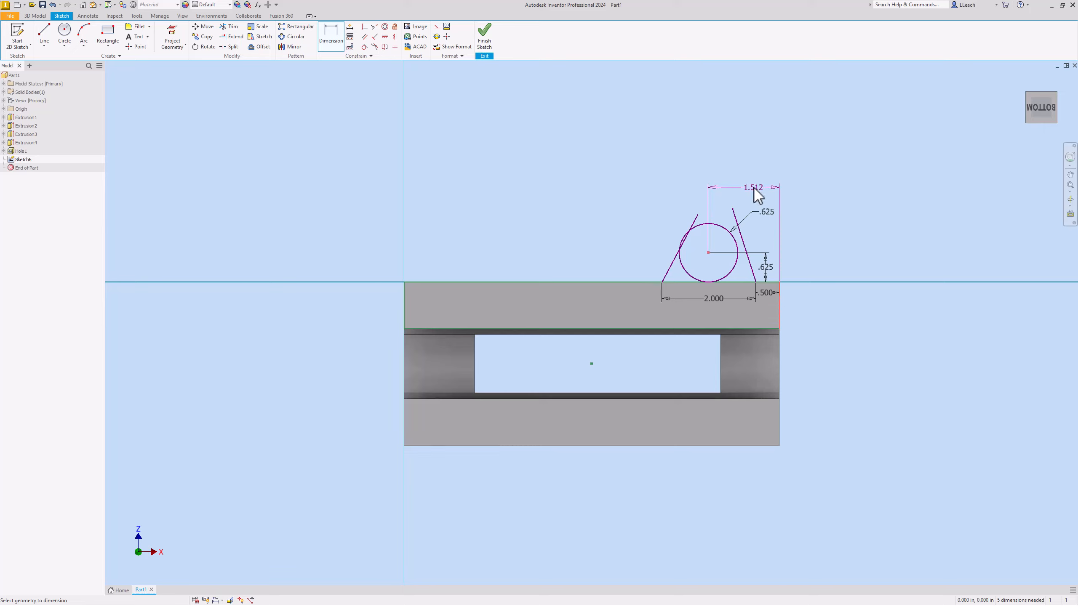
{"action": "left_click", "coordinate": [757, 188]}
{"action": "type", "text": "1.5"}
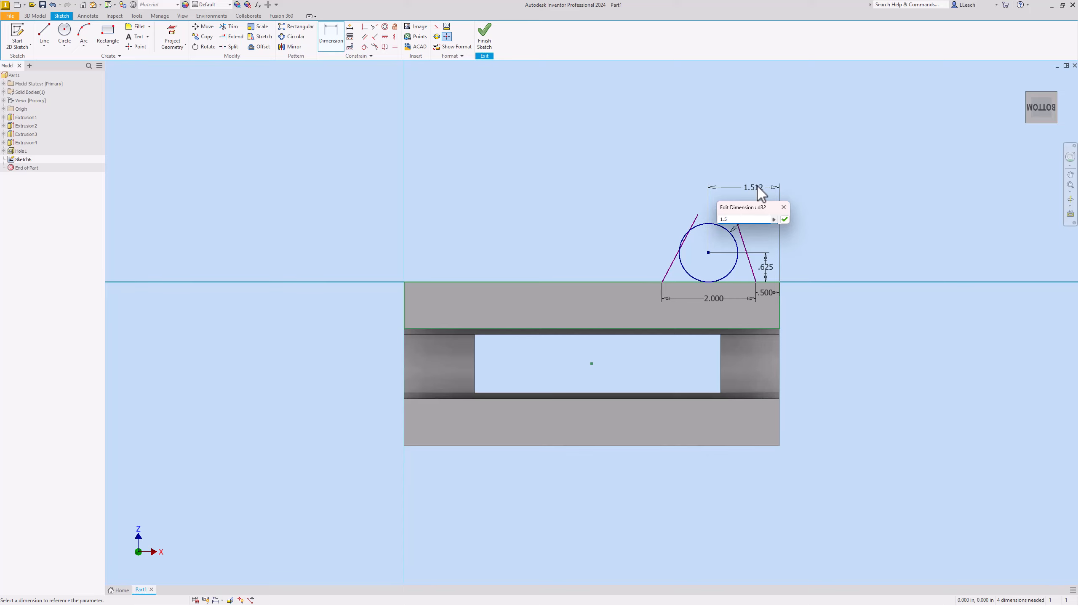
{"action": "key", "text": "Return"}
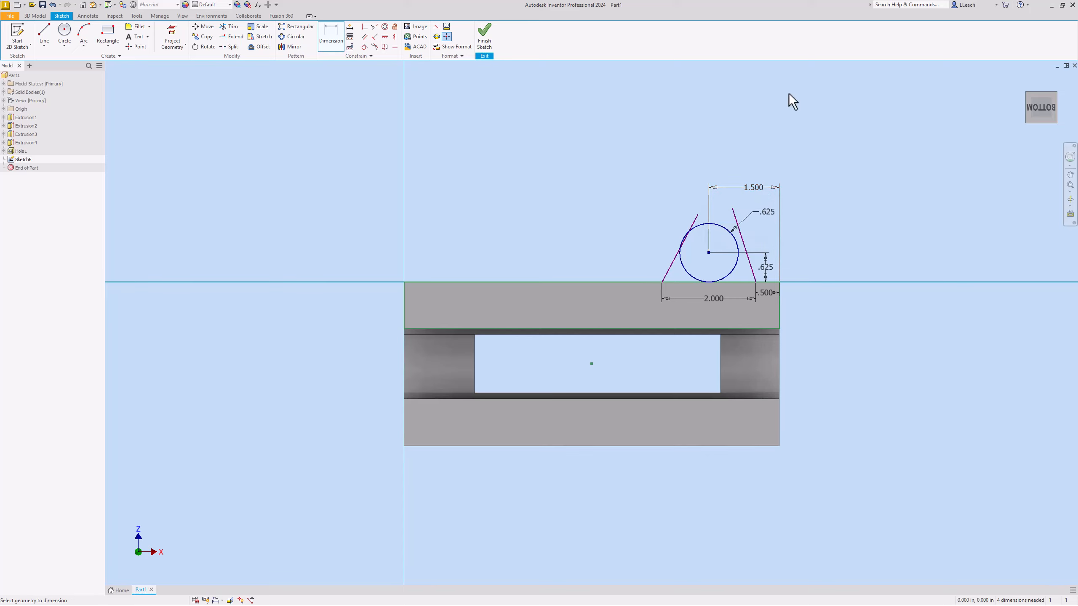
{"action": "key", "text": "Escape"}
{"action": "scroll", "coordinate": [693, 231], "scroll_direction": "down", "scroll_amount": 5}
{"action": "scroll", "coordinate": [693, 232], "scroll_direction": "up", "scroll_amount": 6}
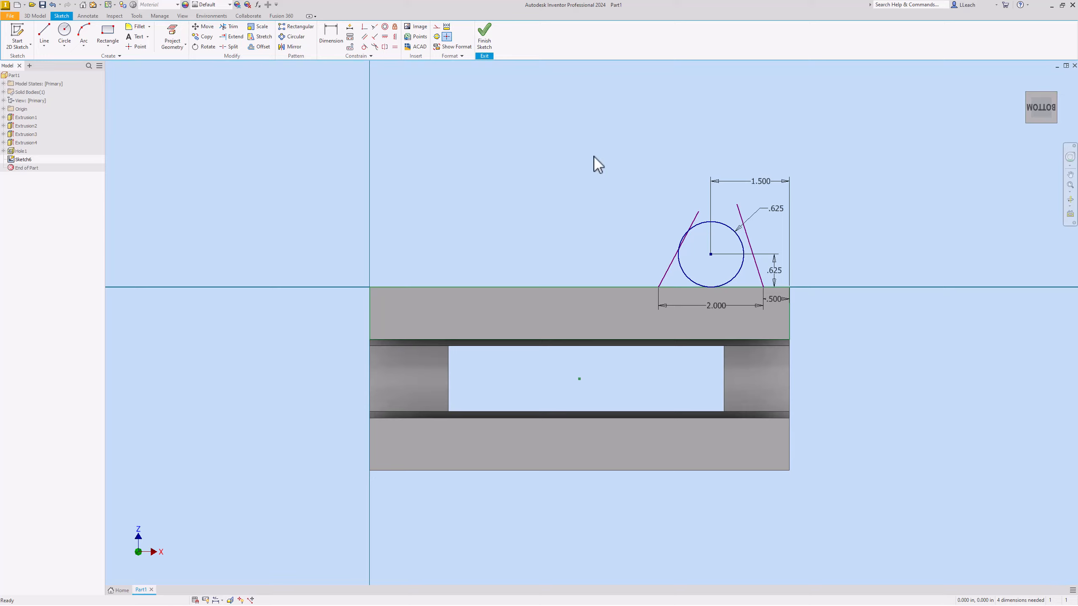
Make both slanted lines tangent to the circle and end the Tangent constraint command.
{"action": "left_click", "coordinate": [366, 48]}
{"action": "left_click", "coordinate": [671, 276]}
{"action": "left_click", "coordinate": [693, 232]}
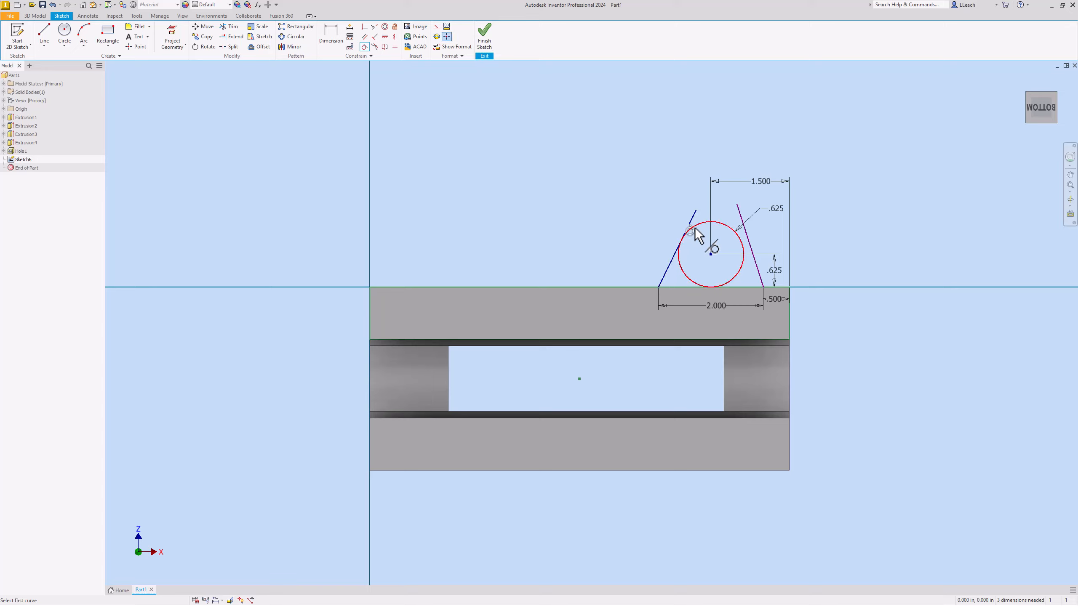
{"action": "left_click", "coordinate": [752, 247]}
{"action": "left_click", "coordinate": [742, 244]}
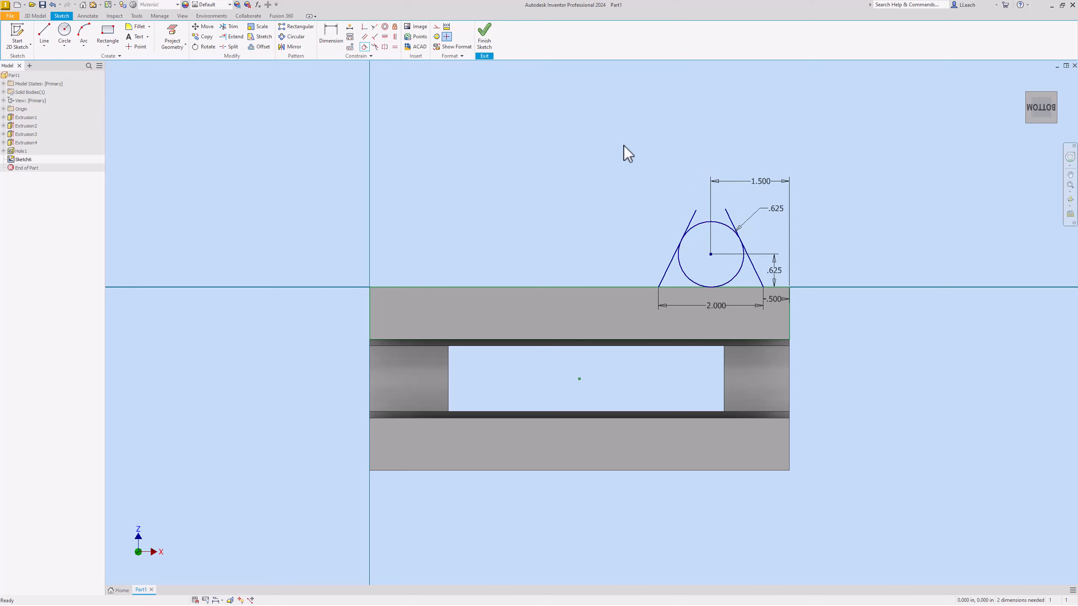
{"action": "key", "text": "Escape"}
Trim the slanted lines beyond their tangent points and the circle's lower arc, leaving a rounded, tapered outline.
{"action": "scroll", "coordinate": [722, 243], "scroll_direction": "up", "scroll_amount": 2}
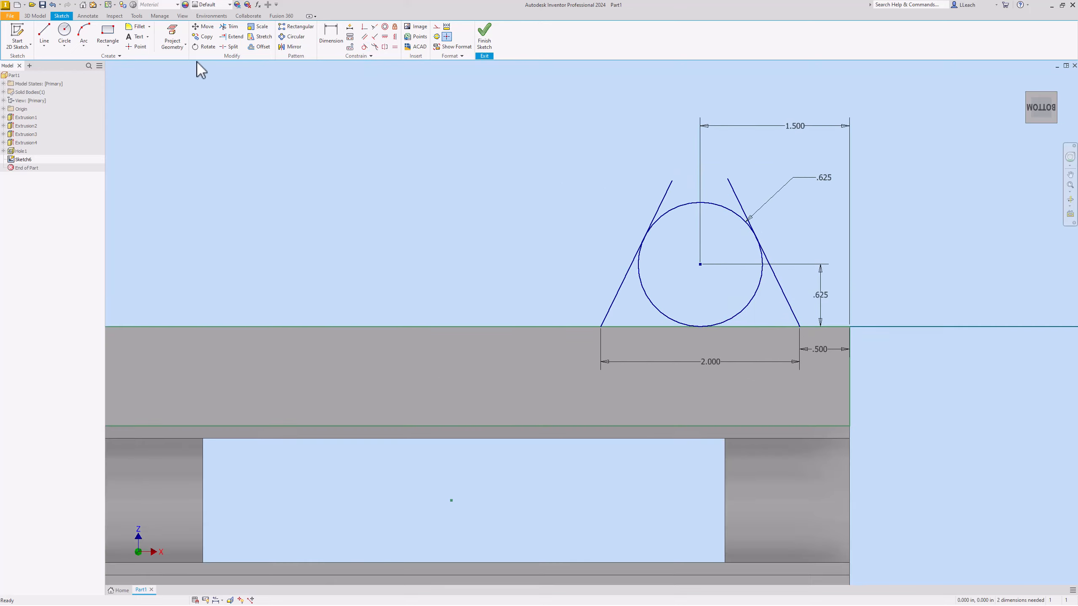
{"action": "left_click", "coordinate": [229, 26]}
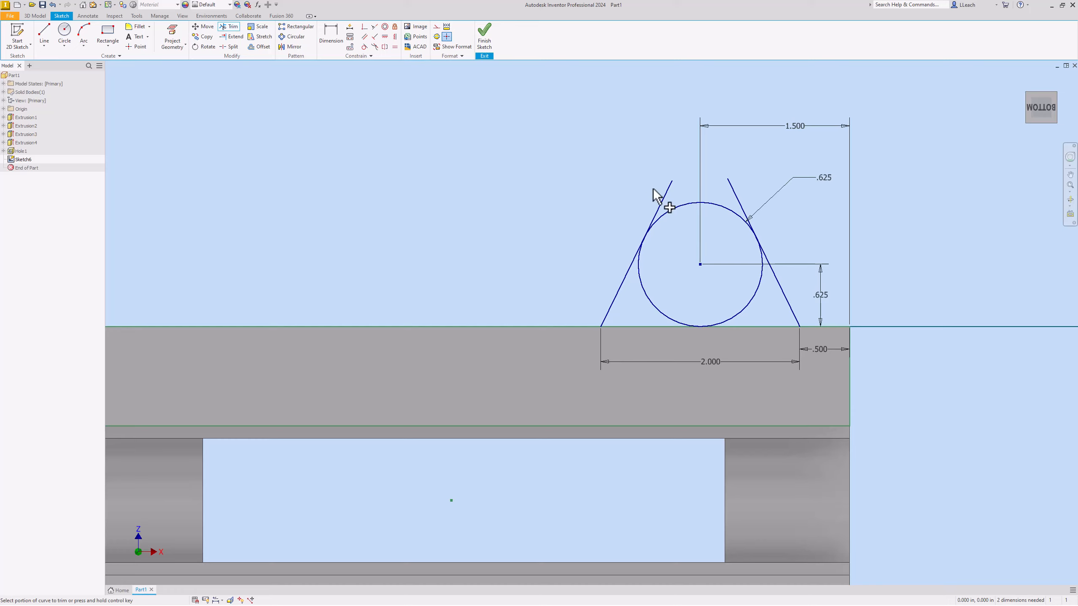
{"action": "left_click", "coordinate": [660, 203]}
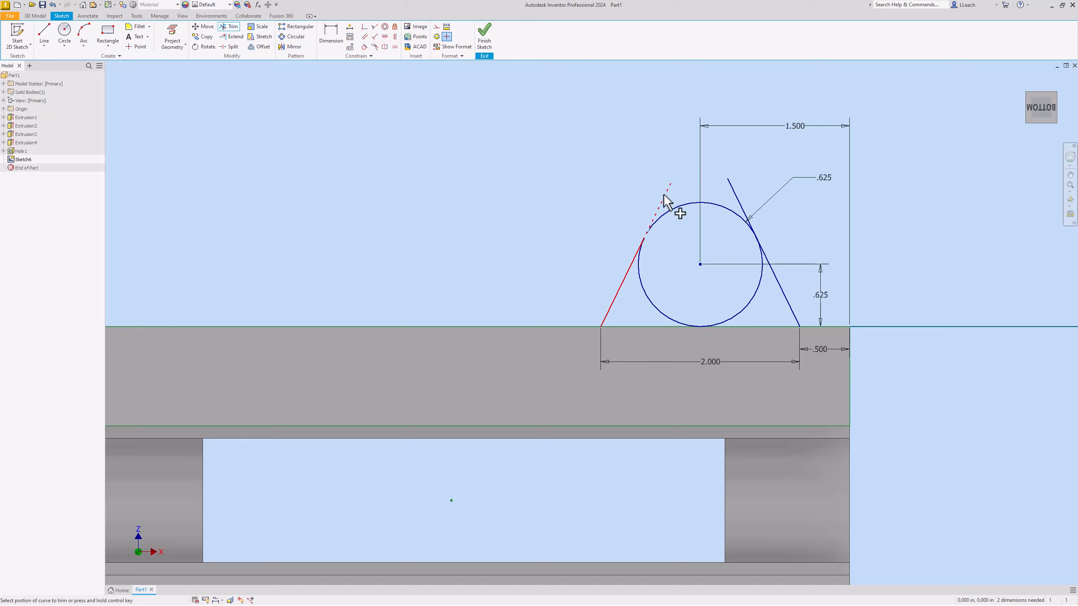
{"action": "left_click", "coordinate": [728, 181]}
{"action": "left_click", "coordinate": [643, 290]}
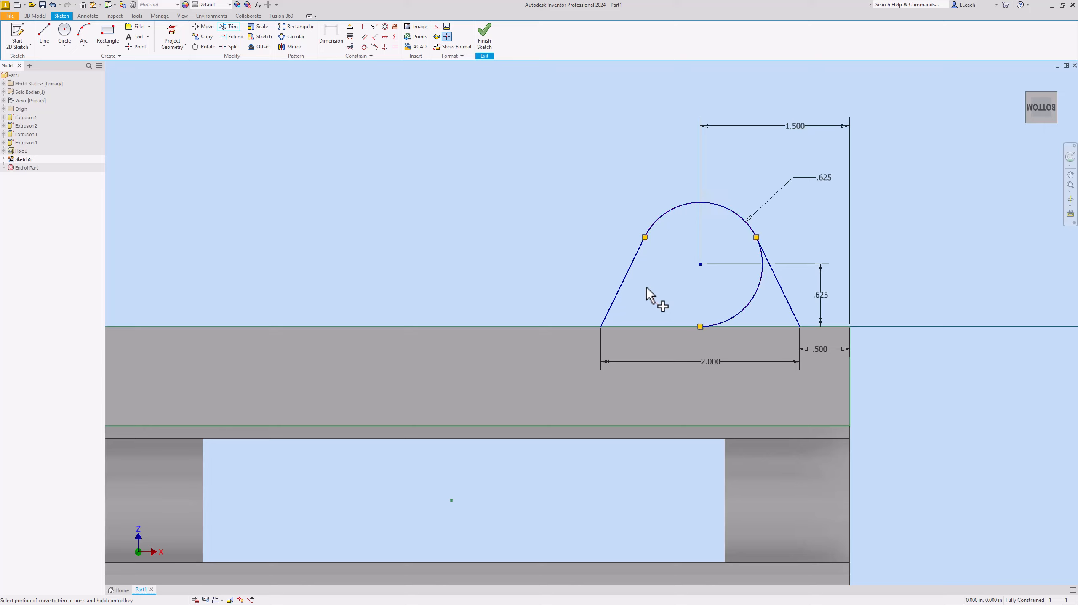
{"action": "left_click", "coordinate": [749, 302]}
{"action": "key", "text": "Escape"}
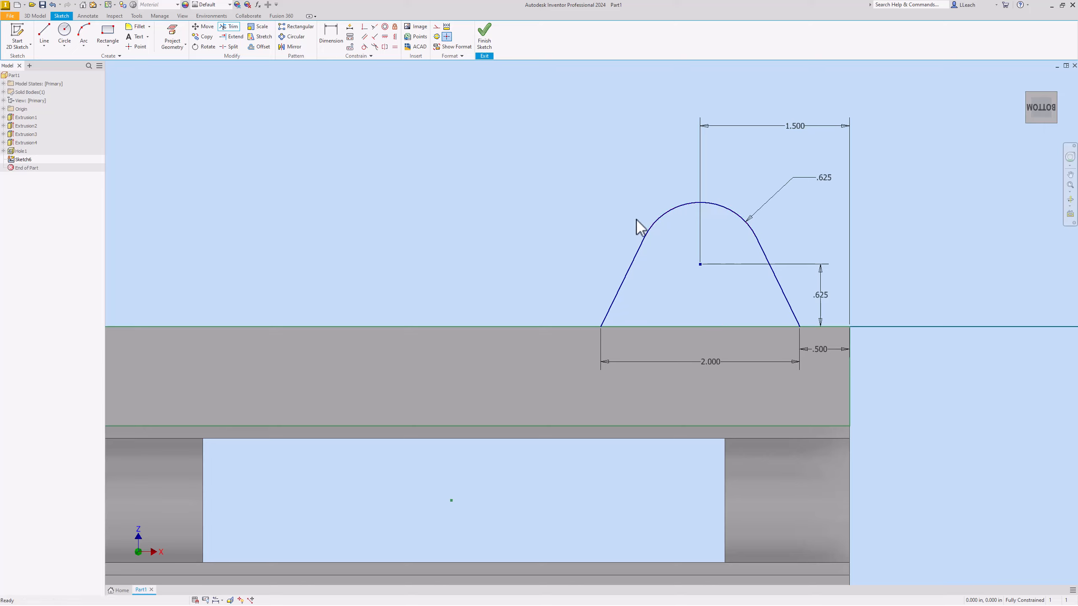
Draw a circle with a radius of 0.375 in centered on the rounded arc's center point.
{"action": "left_click", "coordinate": [64, 46]}
{"action": "left_click", "coordinate": [78, 70]}
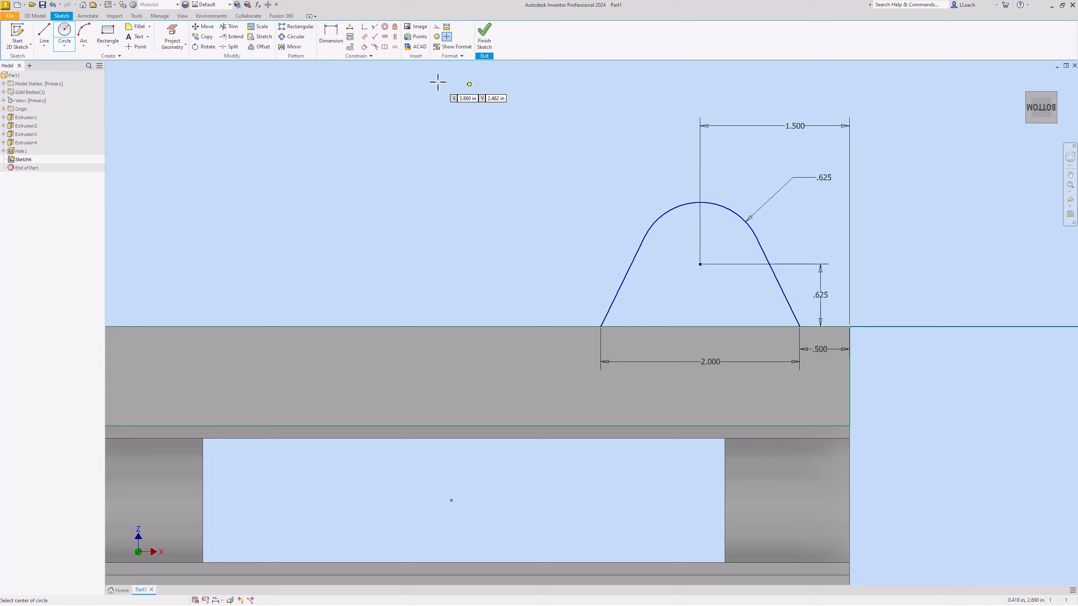
{"action": "left_click", "coordinate": [700, 264]}
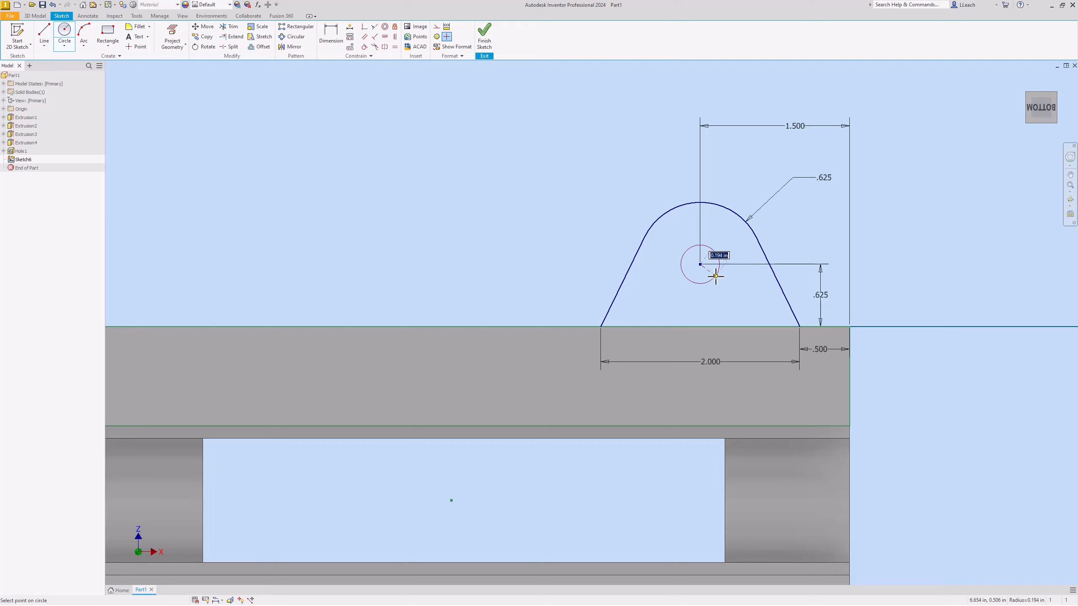
{"action": "type", "text": ".375"}
{"action": "key", "text": "Return"}
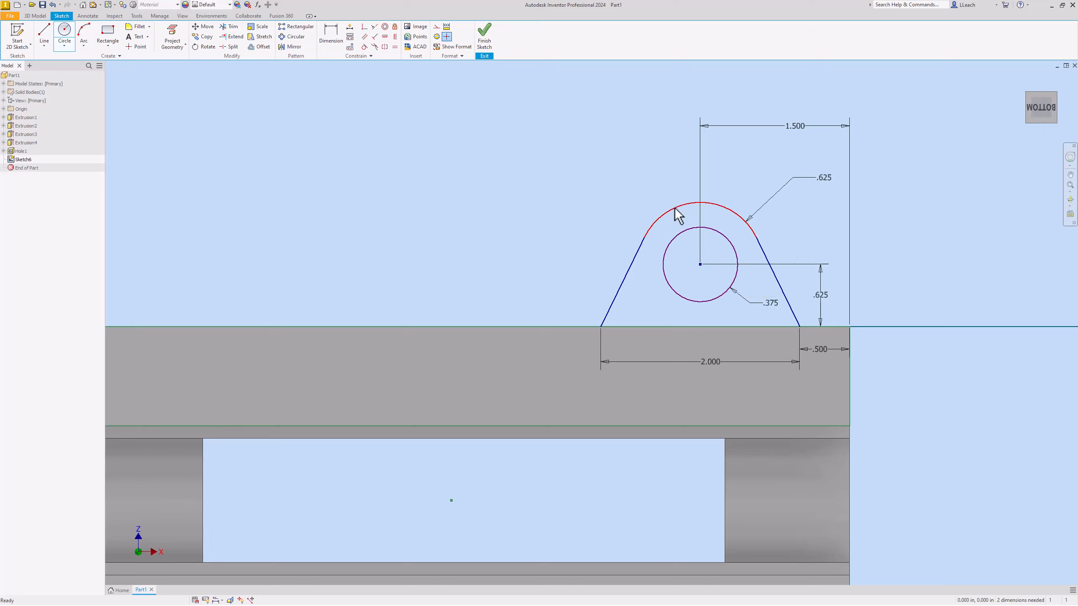
{"action": "key", "text": "Escape"}
Set the inner circle's radius dimension to 0.375/2.
{"action": "double_click", "coordinate": [773, 302]}
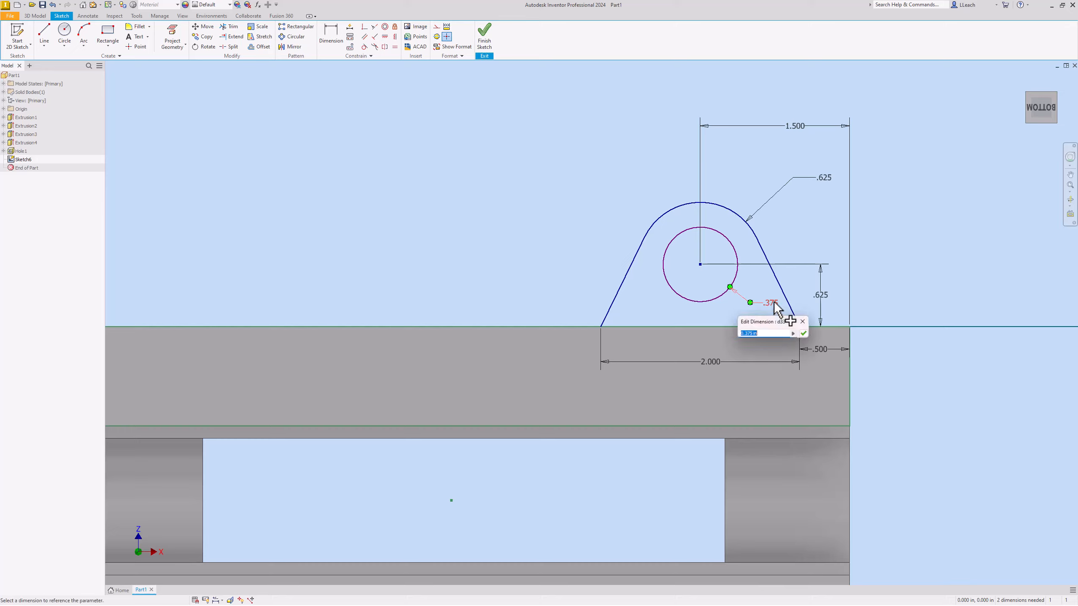
{"action": "left_click", "coordinate": [762, 336]}
{"action": "double_click", "coordinate": [754, 334]}
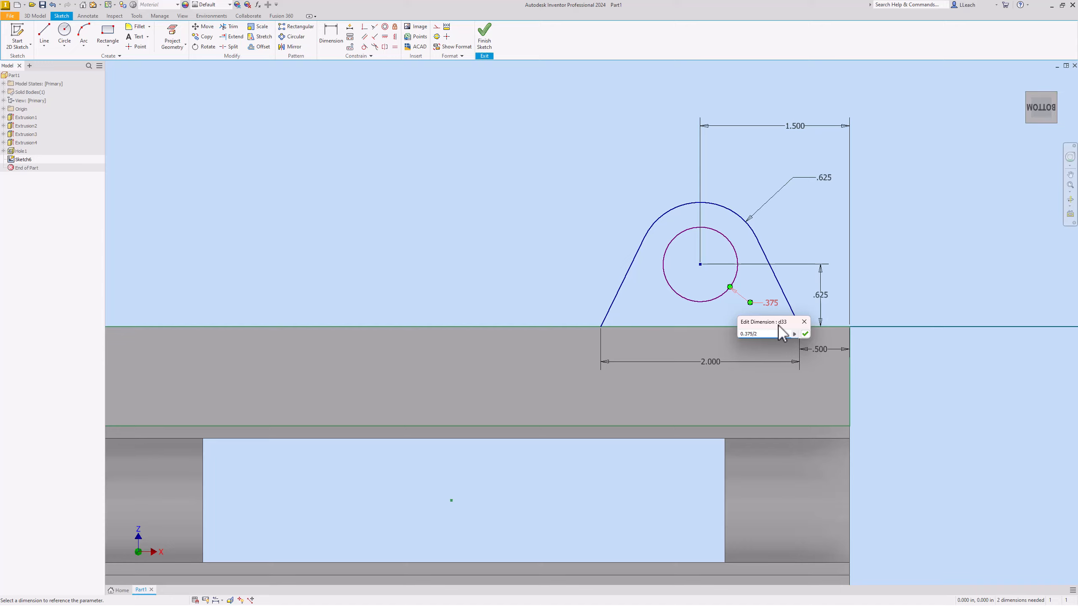
{"action": "left_click", "coordinate": [805, 334]}
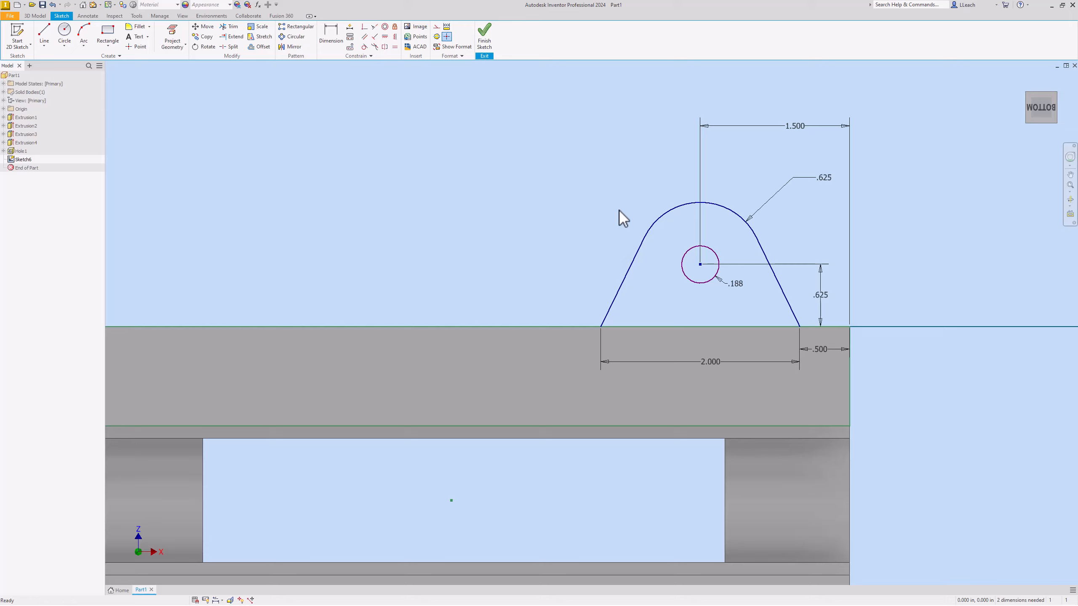
Close the lug profile with a 2 in line along the block edge between the slanted lines' endpoints and finish the sketch.
{"action": "left_click", "coordinate": [45, 35]}
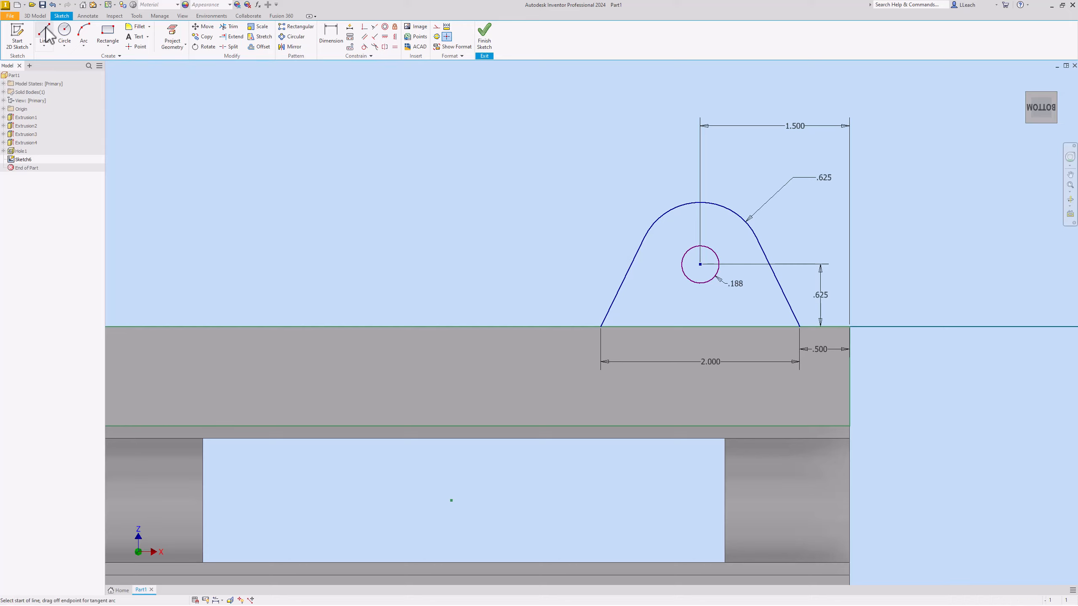
{"action": "left_click", "coordinate": [602, 325]}
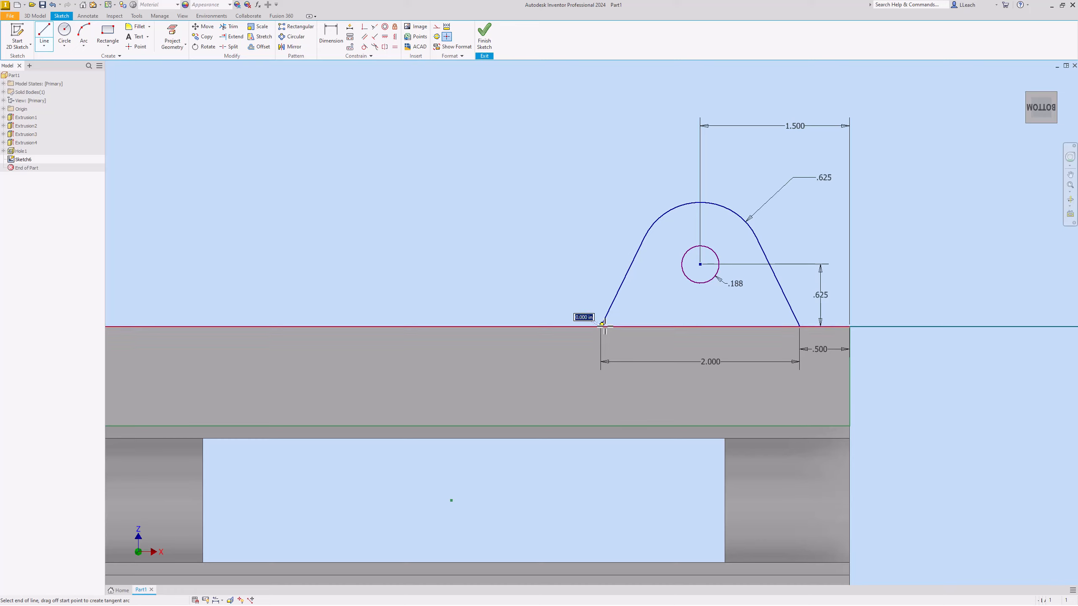
{"action": "left_click", "coordinate": [798, 327]}
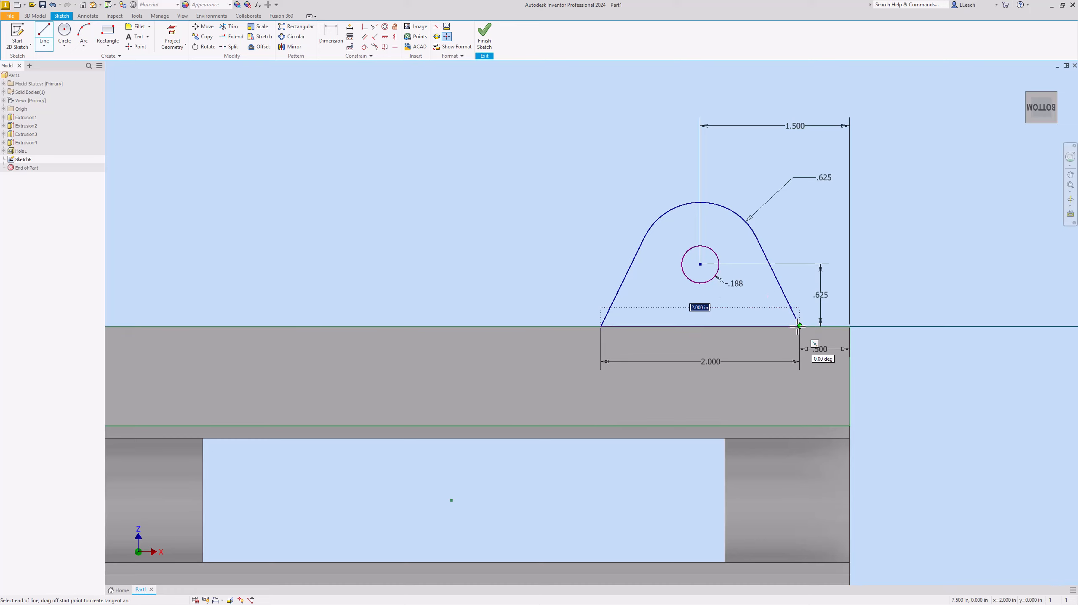
{"action": "key", "text": "Escape"}
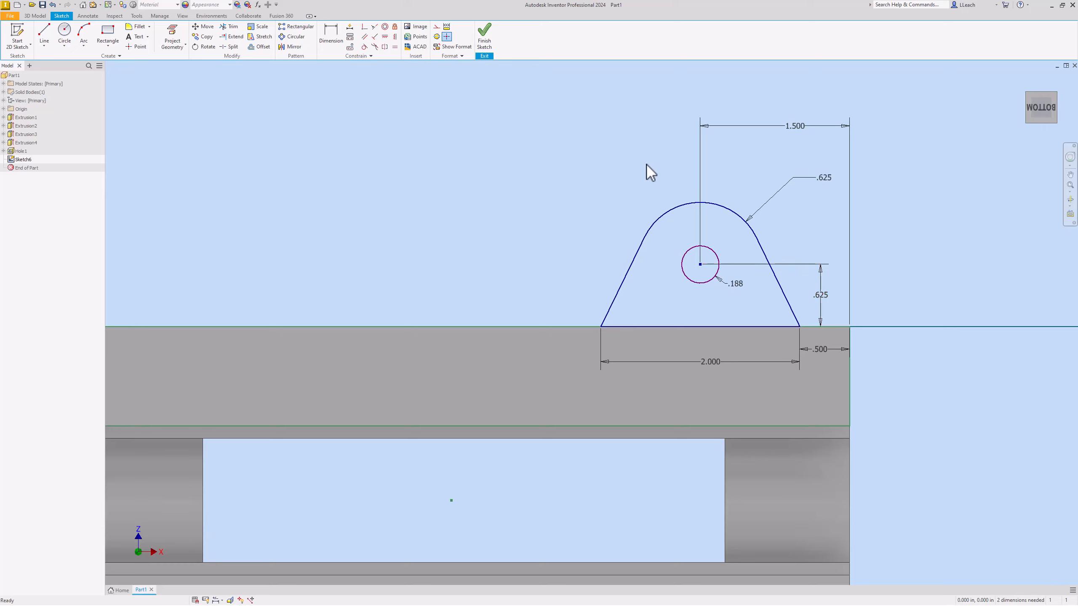
{"action": "left_click", "coordinate": [486, 40]}
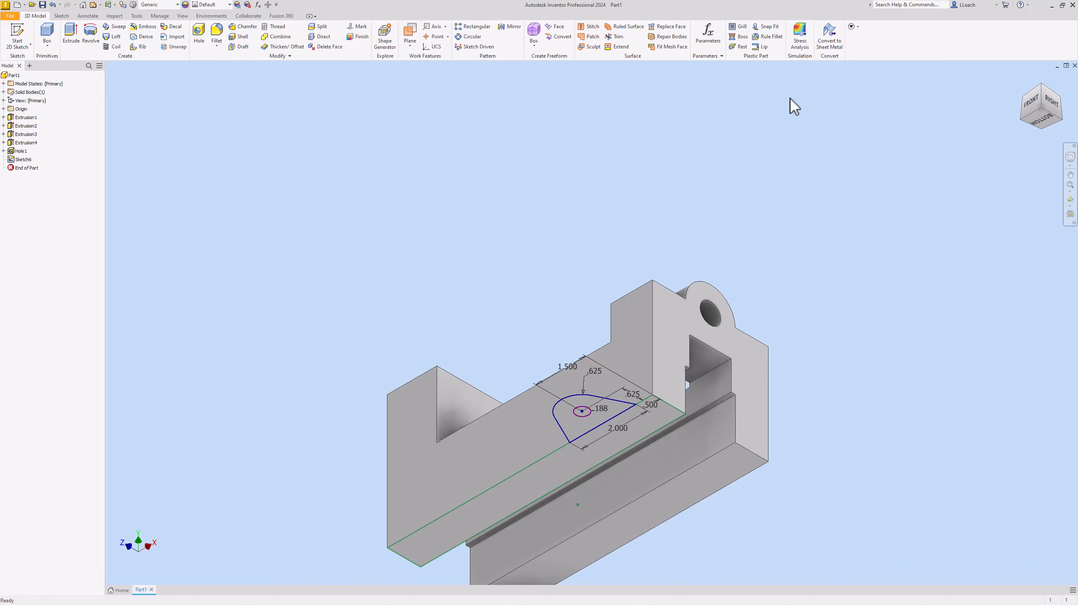
Extrude the lug profile around its hole 0.375 in upward, joined to the block.
{"action": "left_click", "coordinate": [1024, 82]}
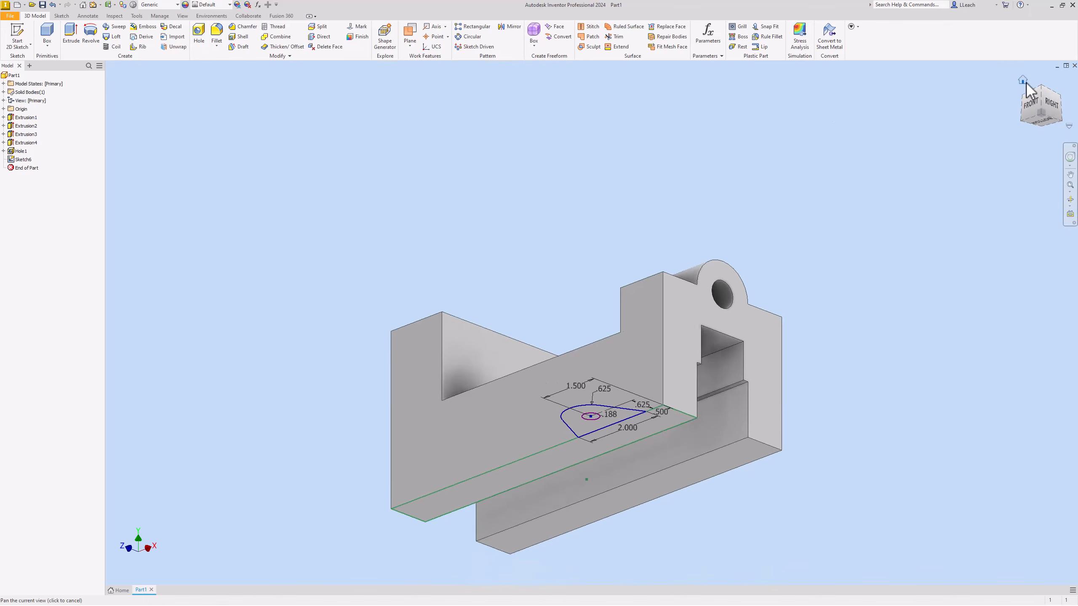
{"action": "left_click", "coordinate": [84, 34]}
{"action": "left_click", "coordinate": [619, 476]}
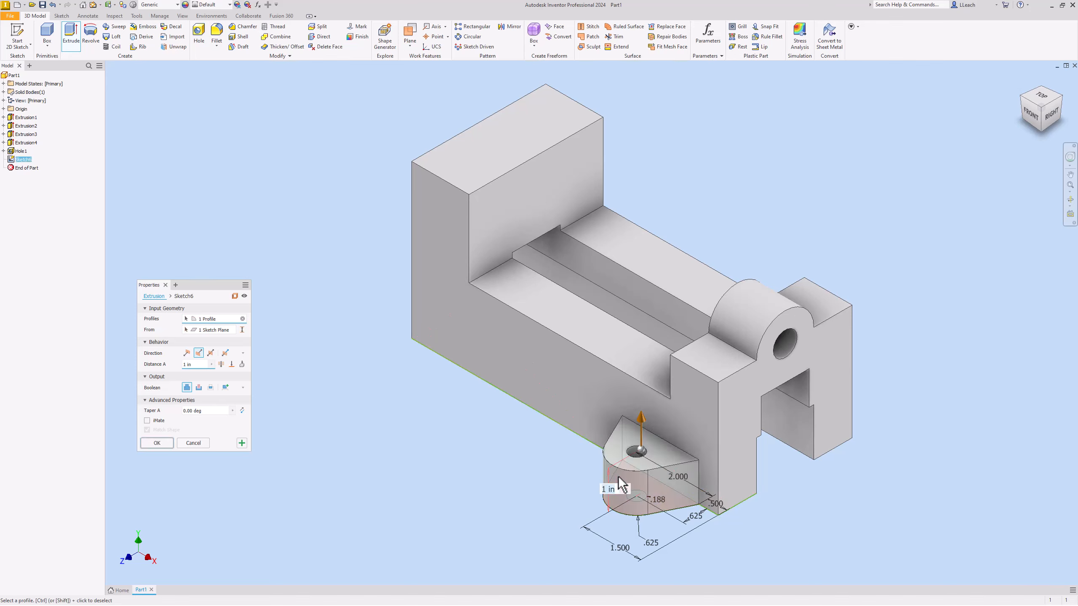
{"action": "left_click", "coordinate": [194, 364]}
{"action": "type", "text": ".3"}
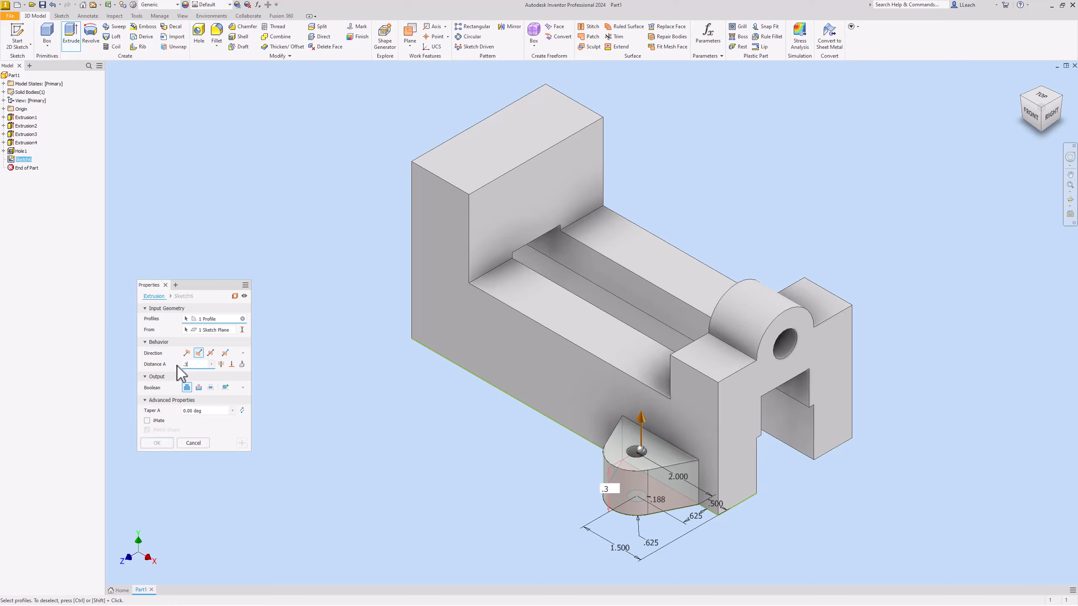
{"action": "type", "text": "75"}
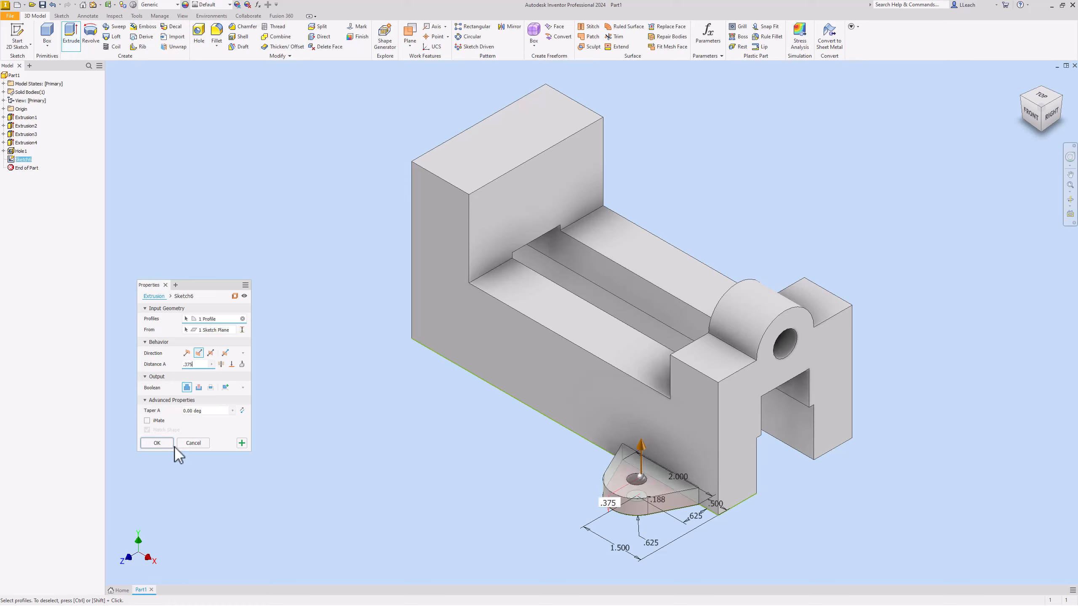
{"action": "left_click", "coordinate": [156, 443]}
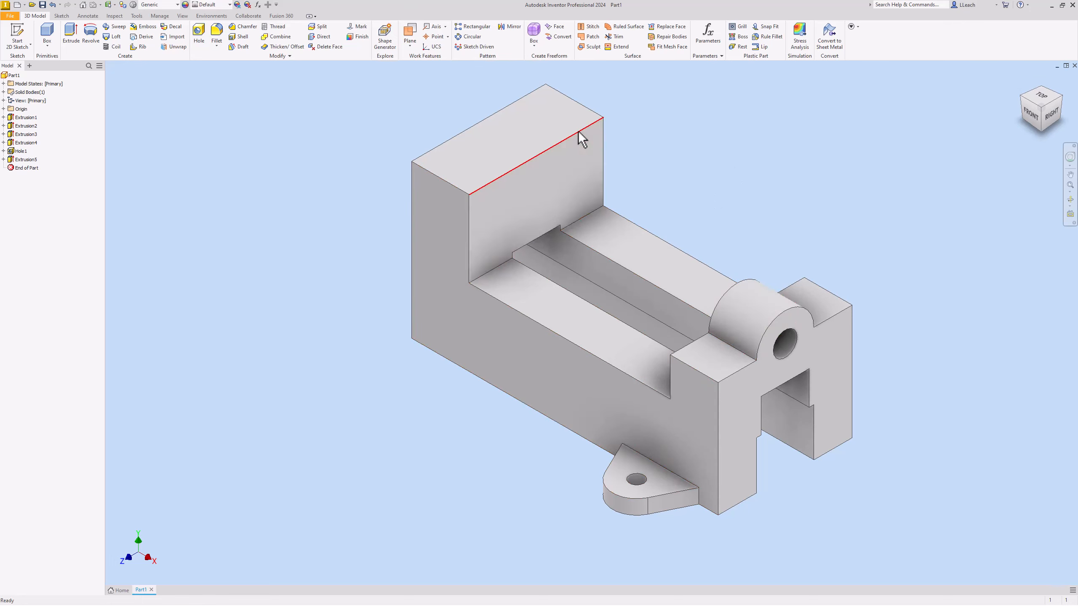
Create a rectangular pattern of the lug with 2 instances spaced 5 in along the block's bottom edge, toward the tall end.
{"action": "left_click", "coordinate": [478, 27]}
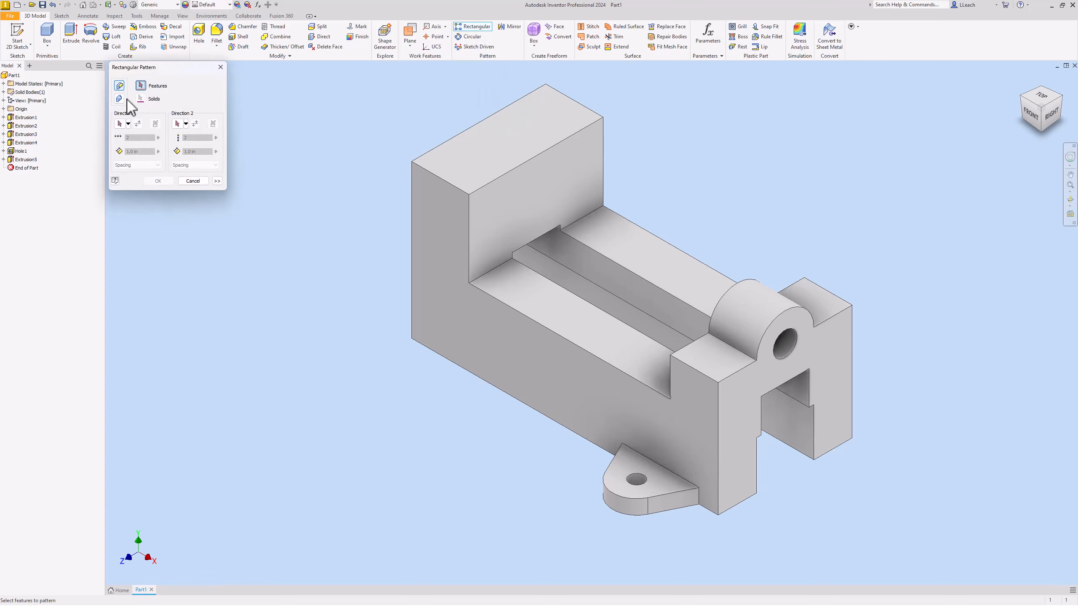
{"action": "left_click", "coordinate": [617, 462]}
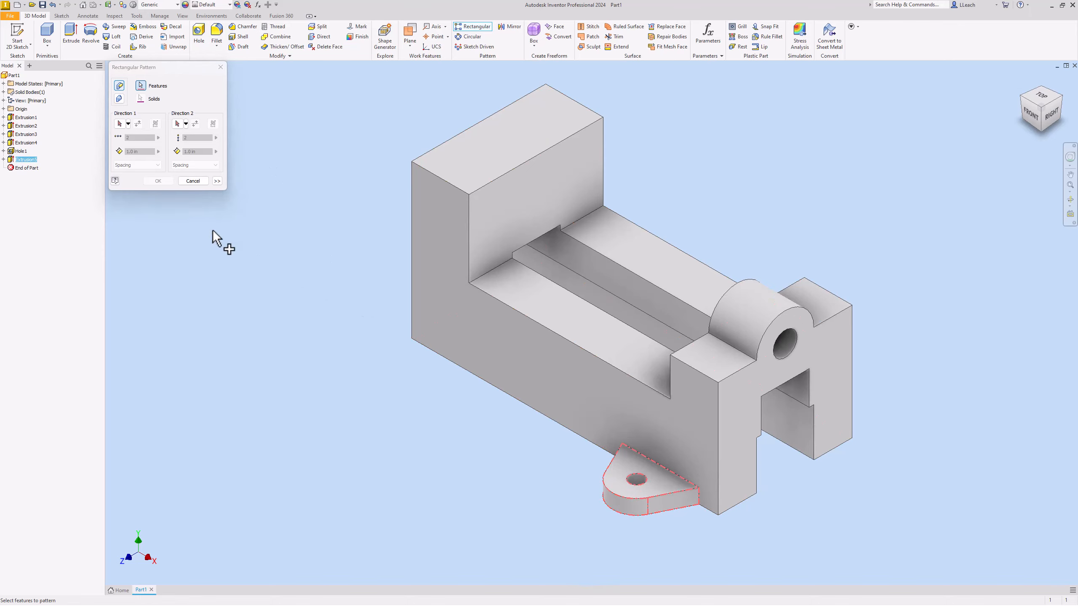
{"action": "left_click", "coordinate": [120, 124]}
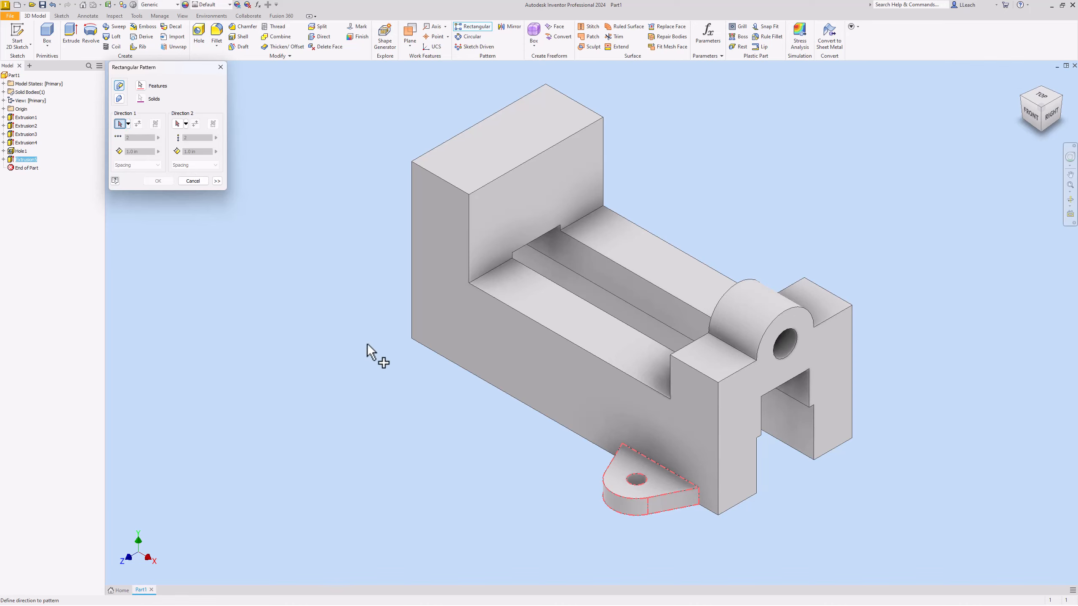
{"action": "left_click", "coordinate": [517, 400]}
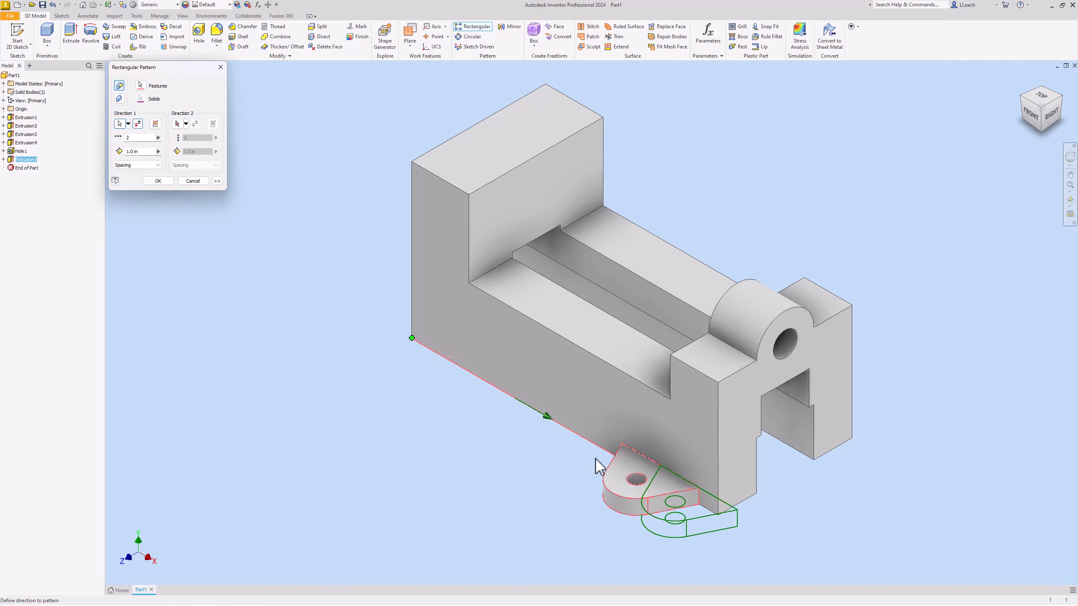
{"action": "left_click", "coordinate": [138, 125]}
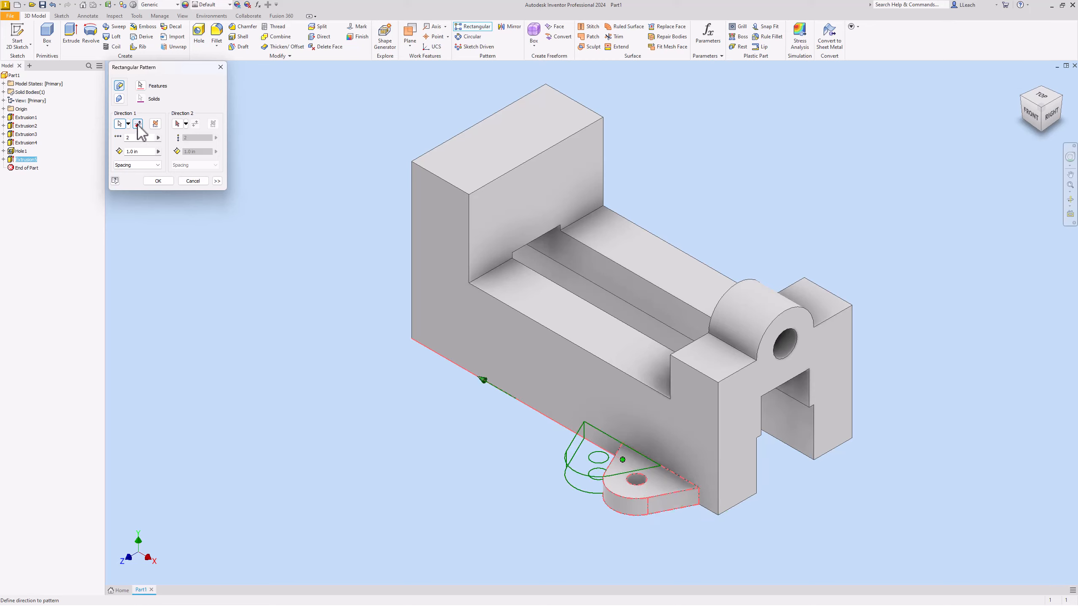
{"action": "left_click", "coordinate": [141, 150]}
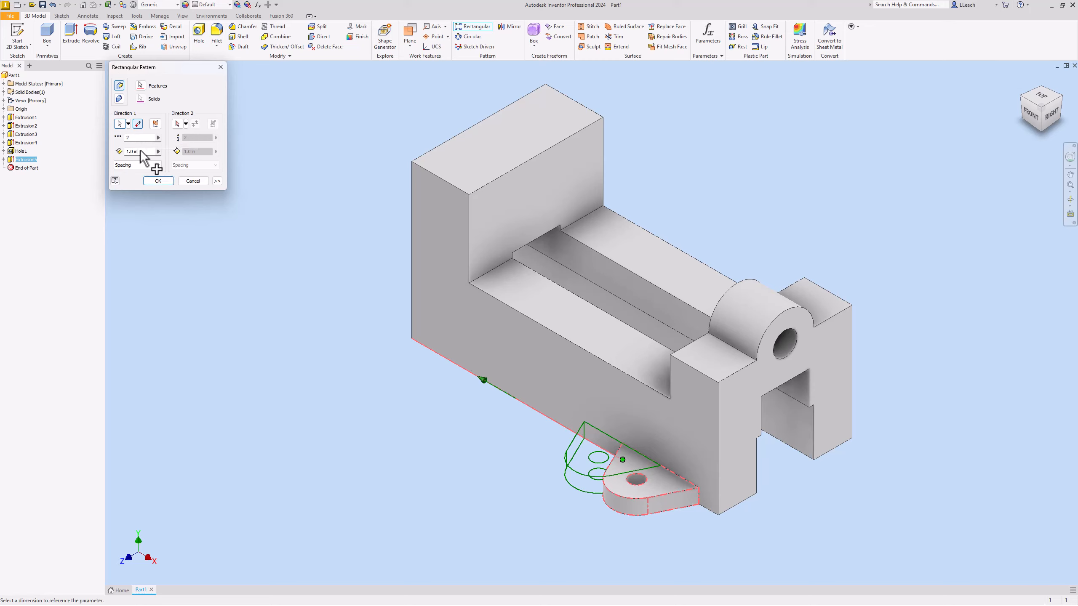
{"action": "double_click", "coordinate": [127, 153]}
{"action": "type", "text": "5"}
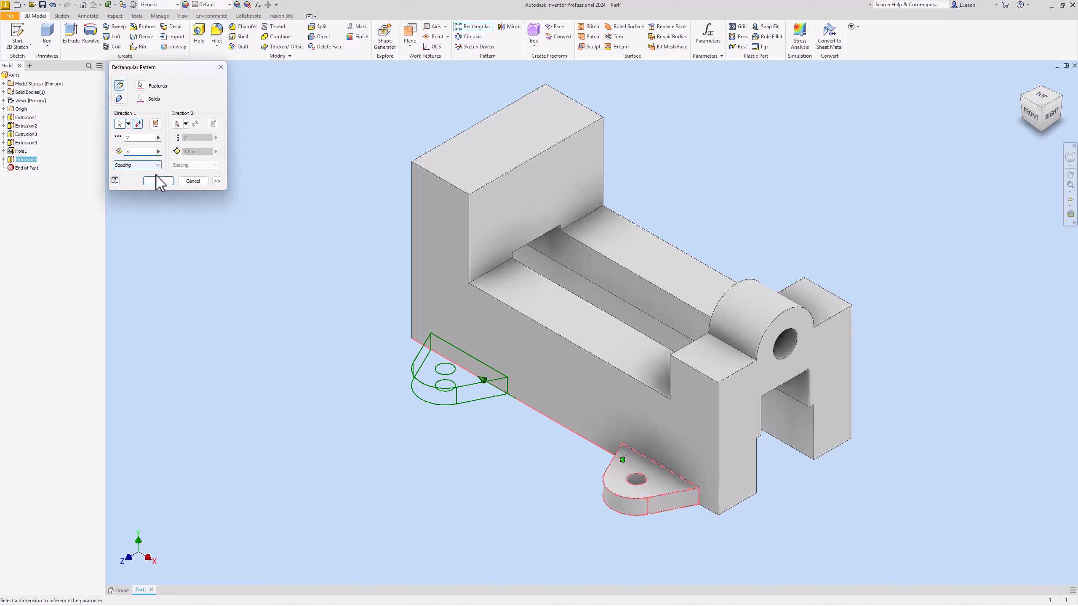
{"action": "left_click", "coordinate": [156, 182]}
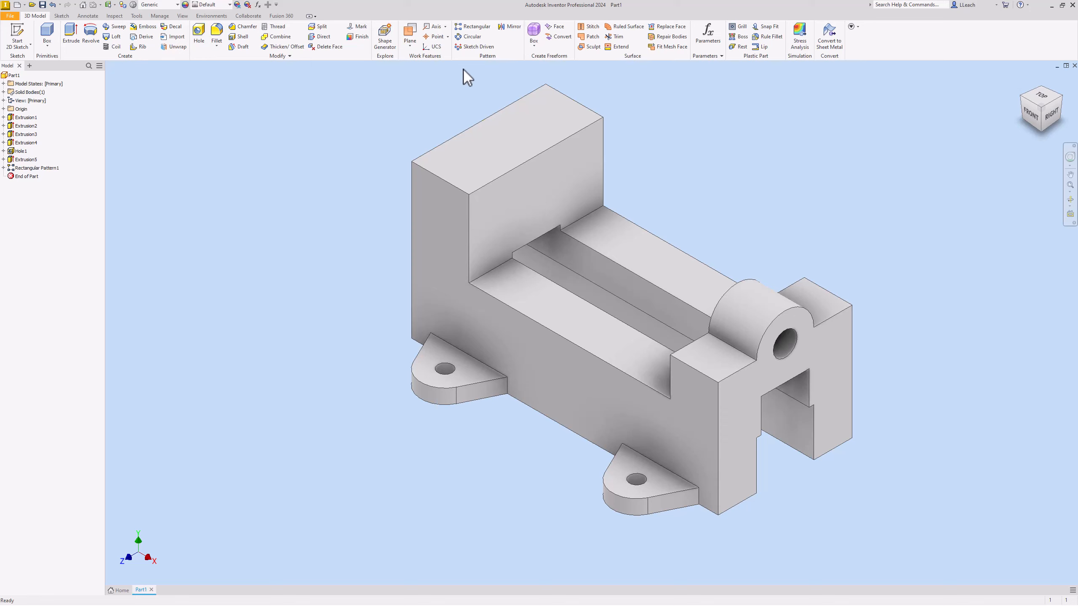
Mirror both lugs across the XY plane to the block's opposite side.
{"action": "left_click", "coordinate": [513, 27]}
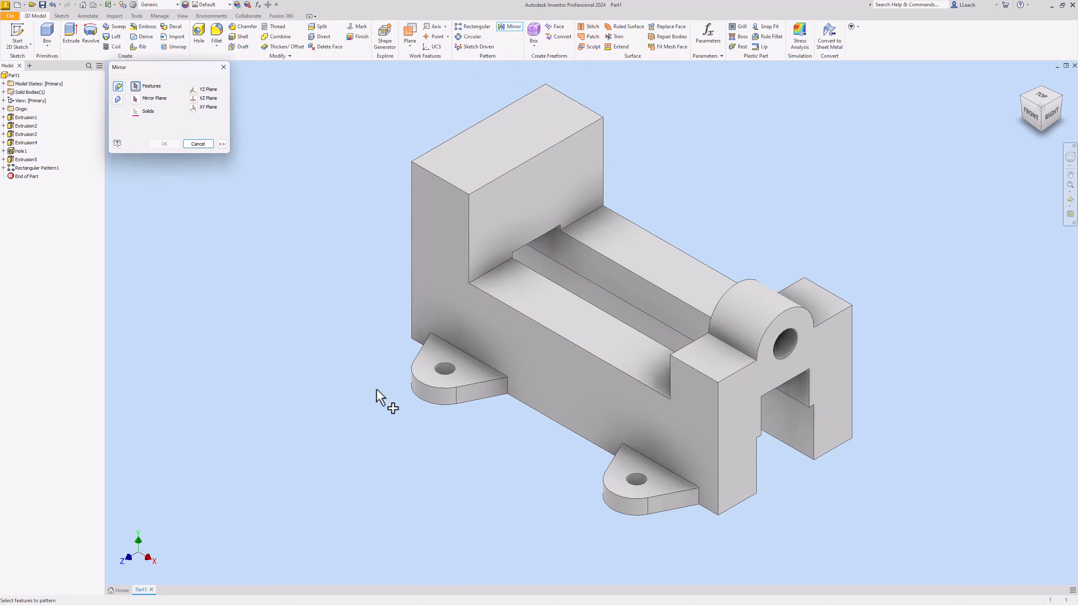
{"action": "left_click", "coordinate": [424, 389]}
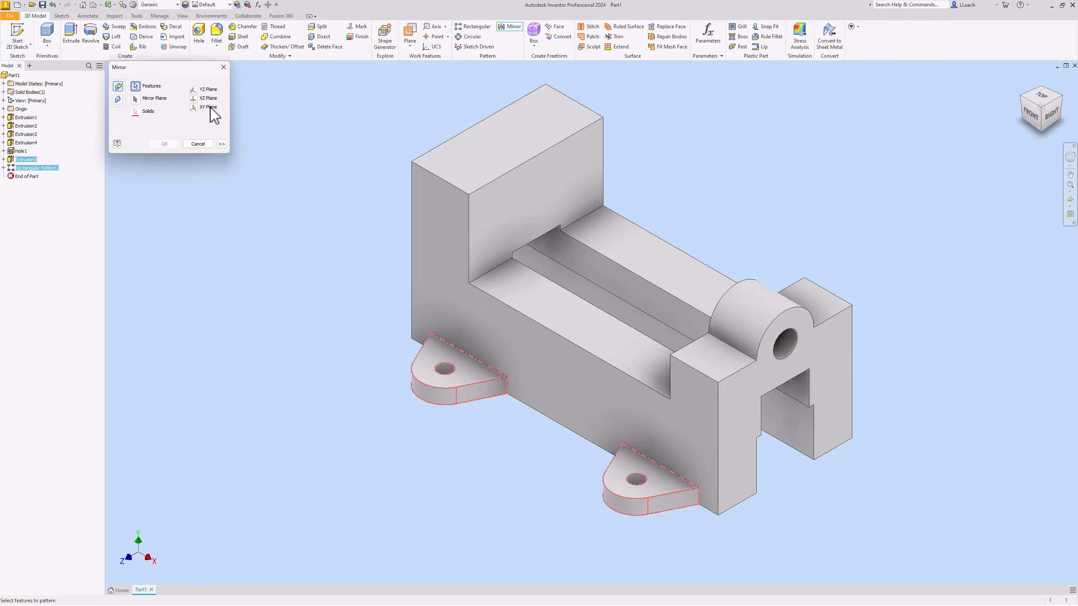
{"action": "left_click", "coordinate": [138, 101]}
{"action": "left_click", "coordinate": [194, 108]}
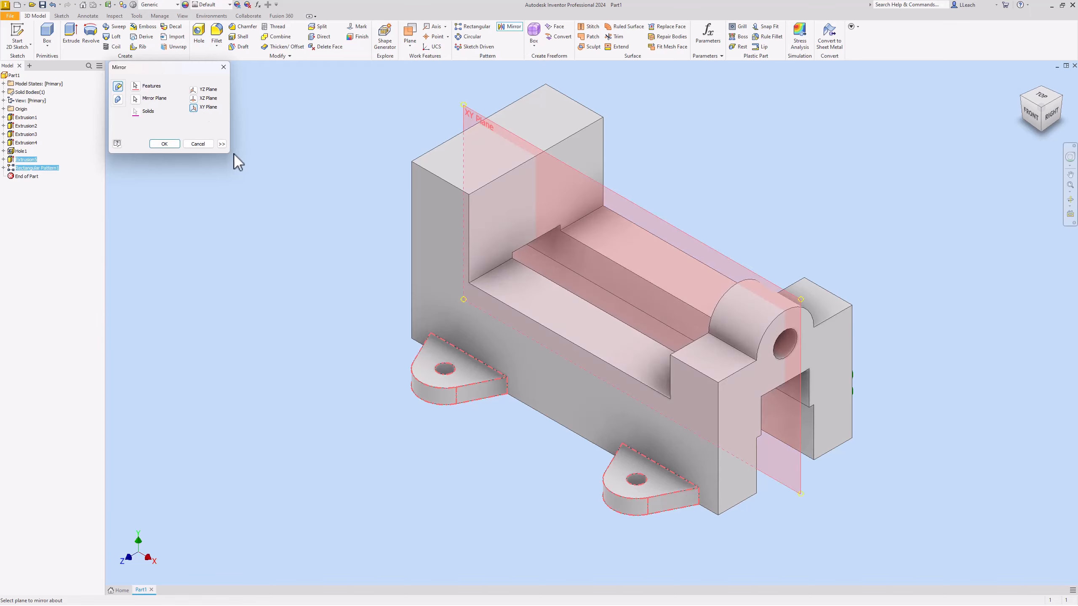
{"action": "left_click", "coordinate": [171, 147]}
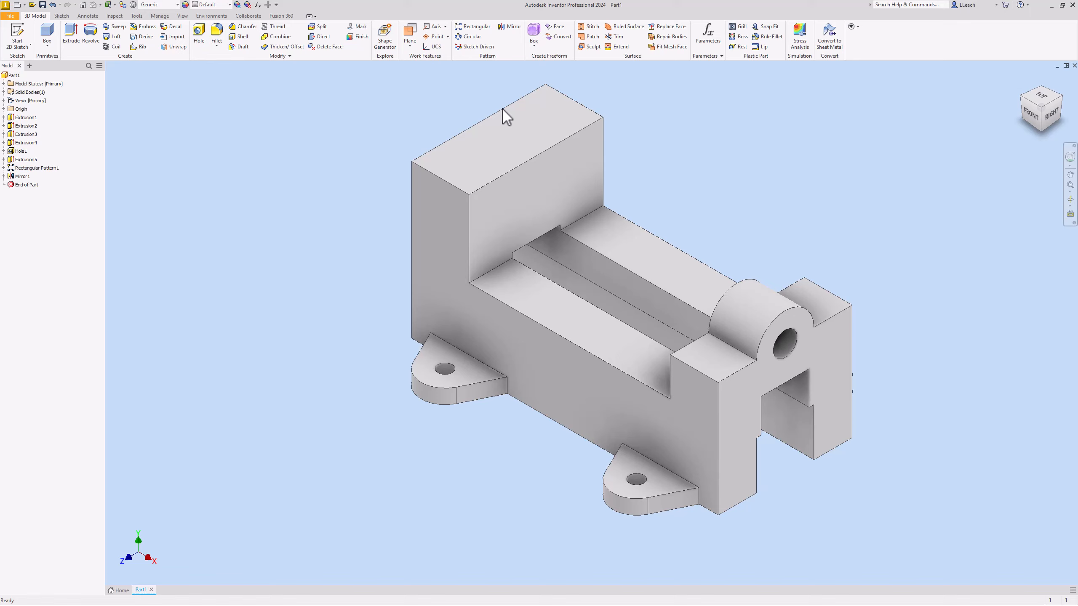
{"action": "left_click", "coordinate": [1060, 96]}
{"action": "scroll", "coordinate": [673, 282], "scroll_direction": "up", "scroll_amount": 5}
{"action": "scroll", "coordinate": [674, 281], "scroll_direction": "down", "scroll_amount": 3}
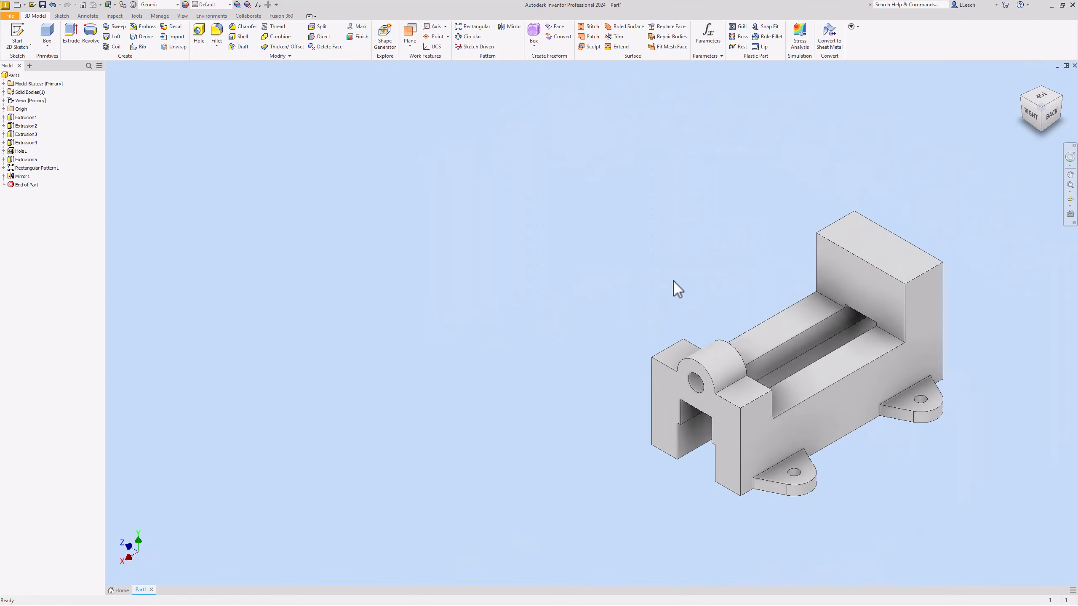
{"action": "left_click", "coordinate": [1032, 115]}
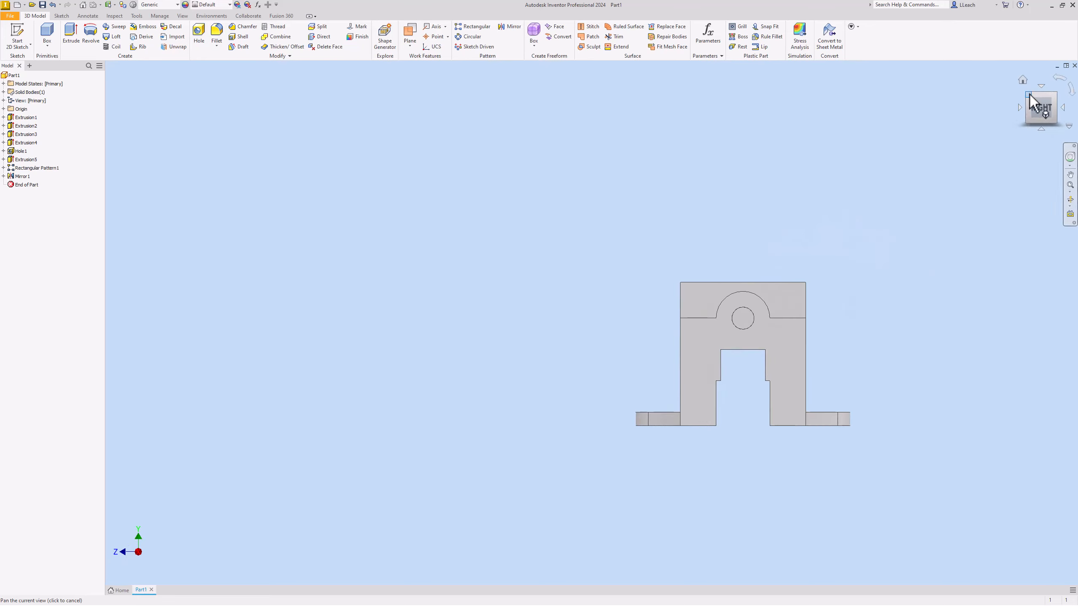
{"action": "left_click", "coordinate": [1029, 94]}
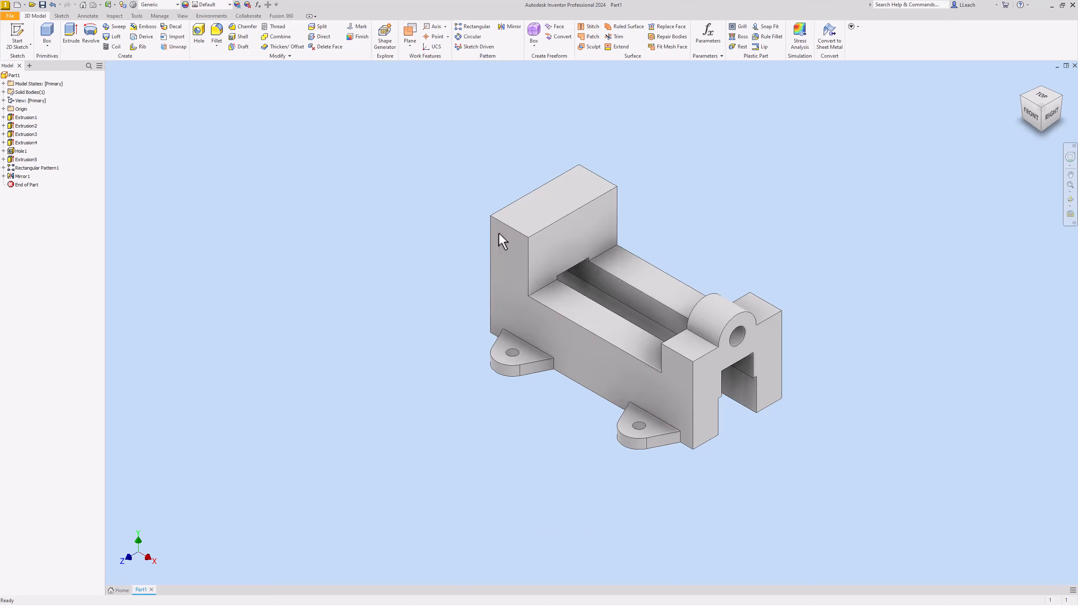
Start a sketch on the block's front side face and draw a circle about 3.73 in across, centered on the tall end's inner vertical edge.
{"action": "middle_click_drag", "start_coordinate": [499, 236], "coordinate": [482, 267]}
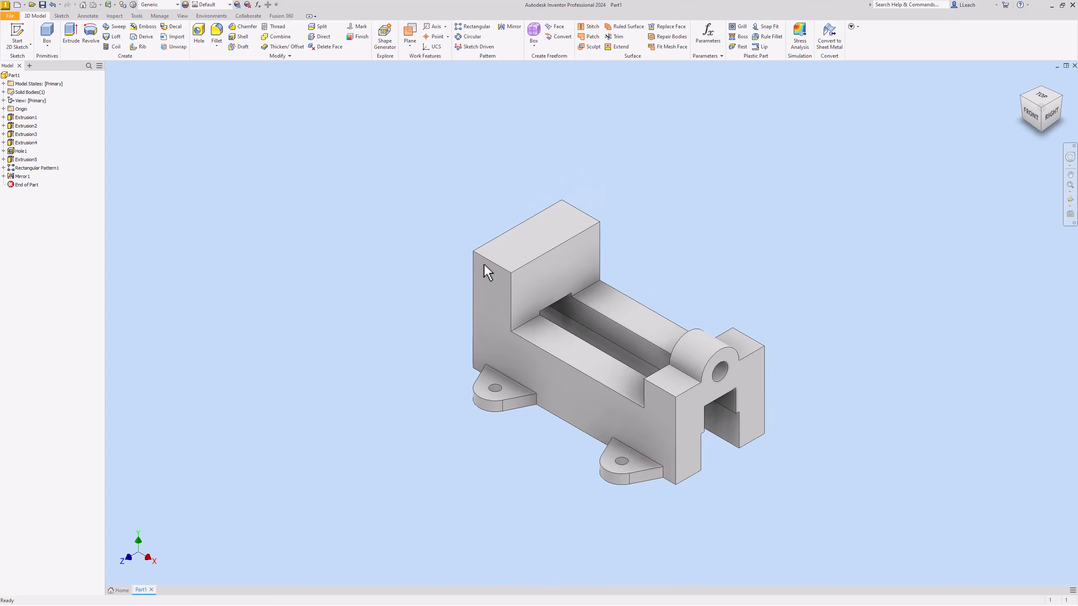
{"action": "left_click", "coordinate": [17, 39]}
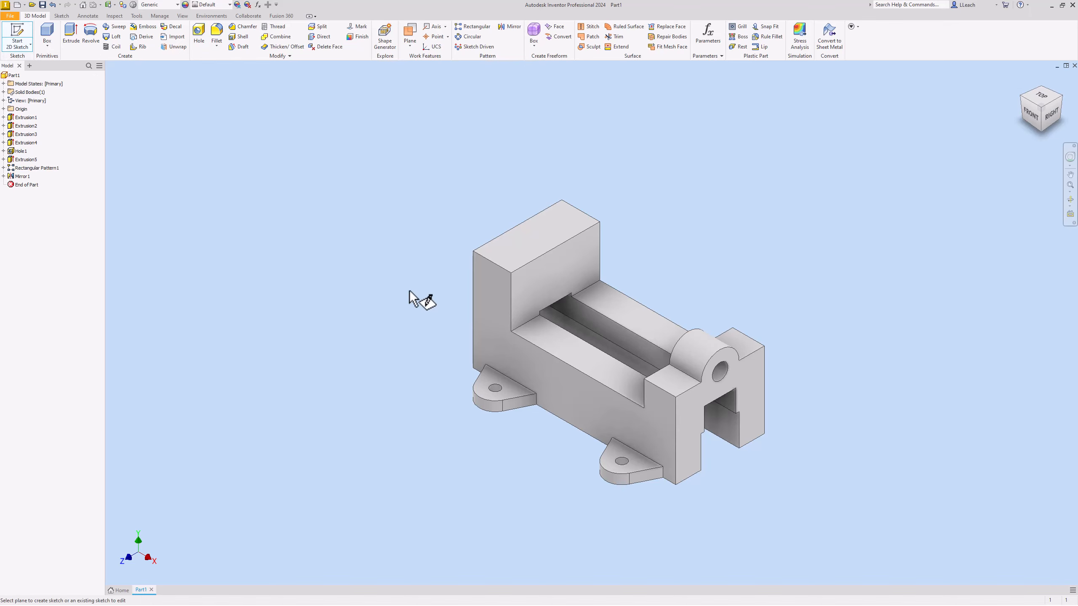
{"action": "left_click", "coordinate": [492, 300]}
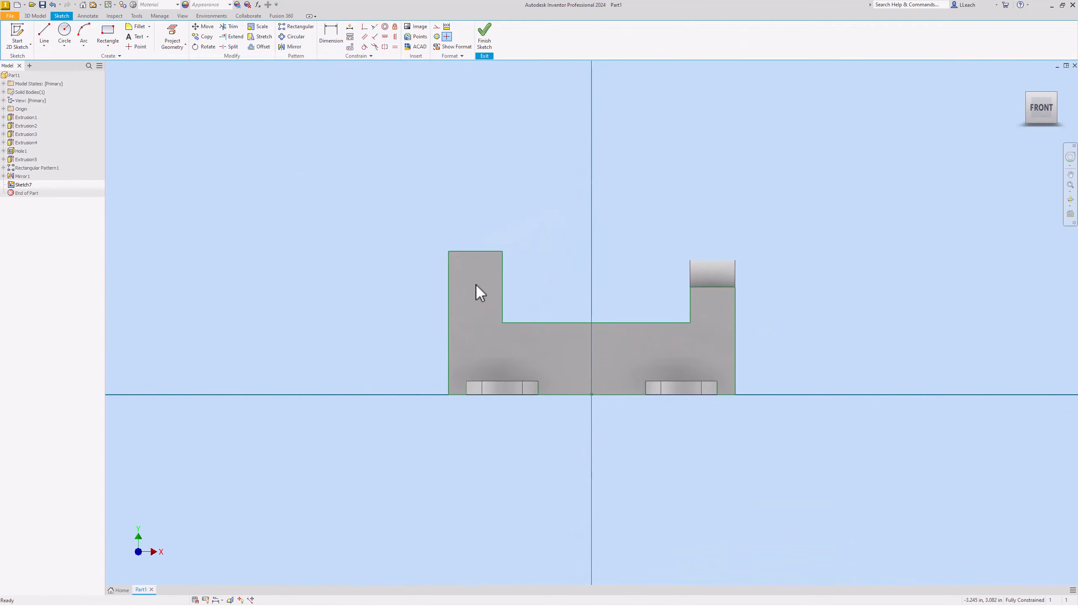
{"action": "scroll", "coordinate": [450, 261], "scroll_direction": "up", "scroll_amount": 4}
{"action": "scroll", "coordinate": [450, 261], "scroll_direction": "down", "scroll_amount": 2}
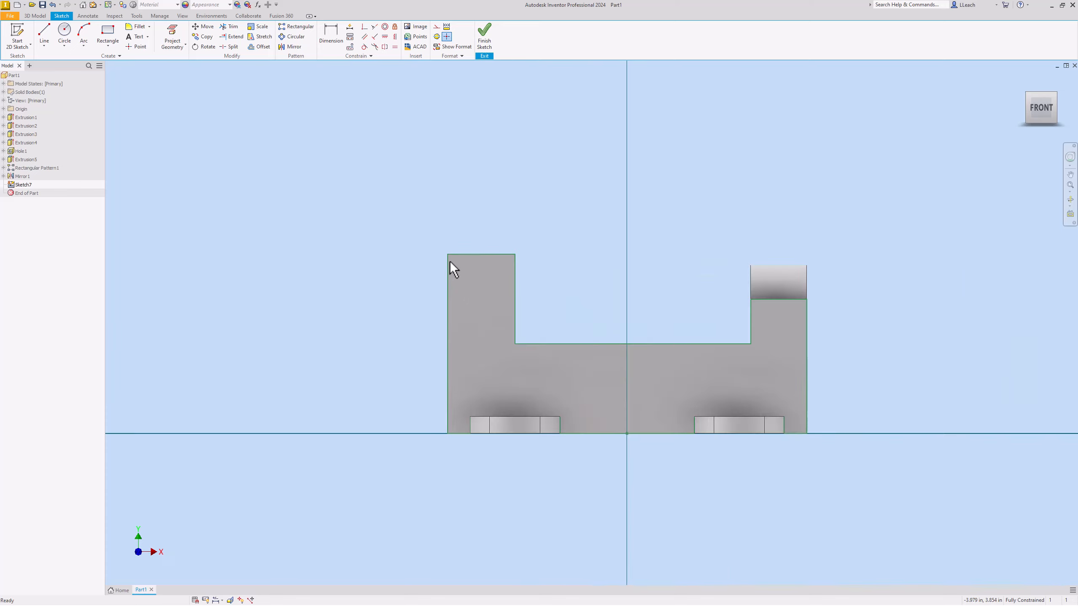
{"action": "left_click", "coordinate": [64, 45]}
{"action": "left_click", "coordinate": [72, 61]}
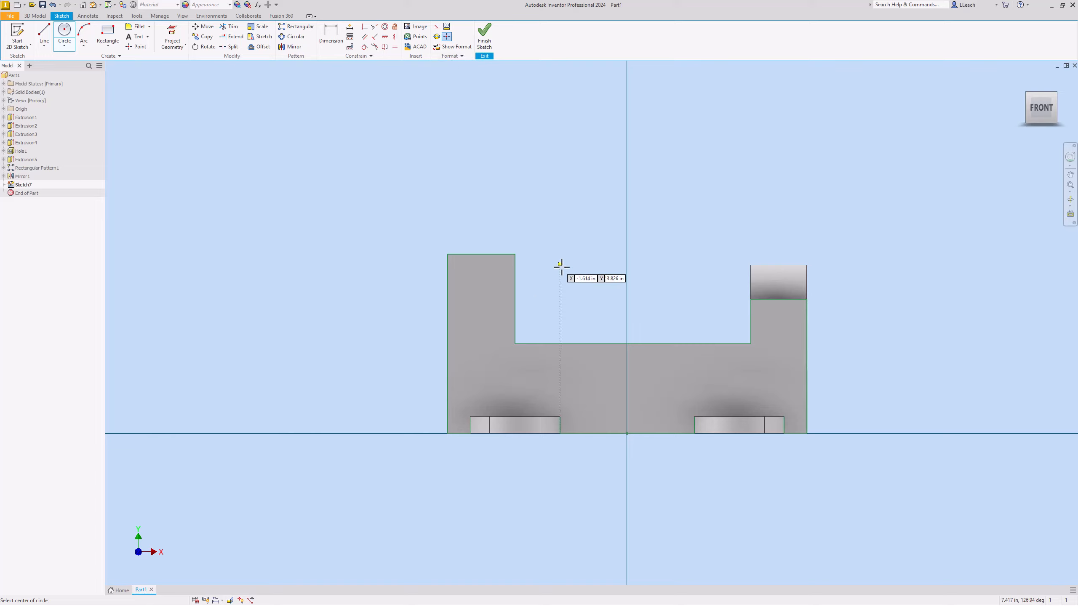
{"action": "left_click", "coordinate": [516, 311]}
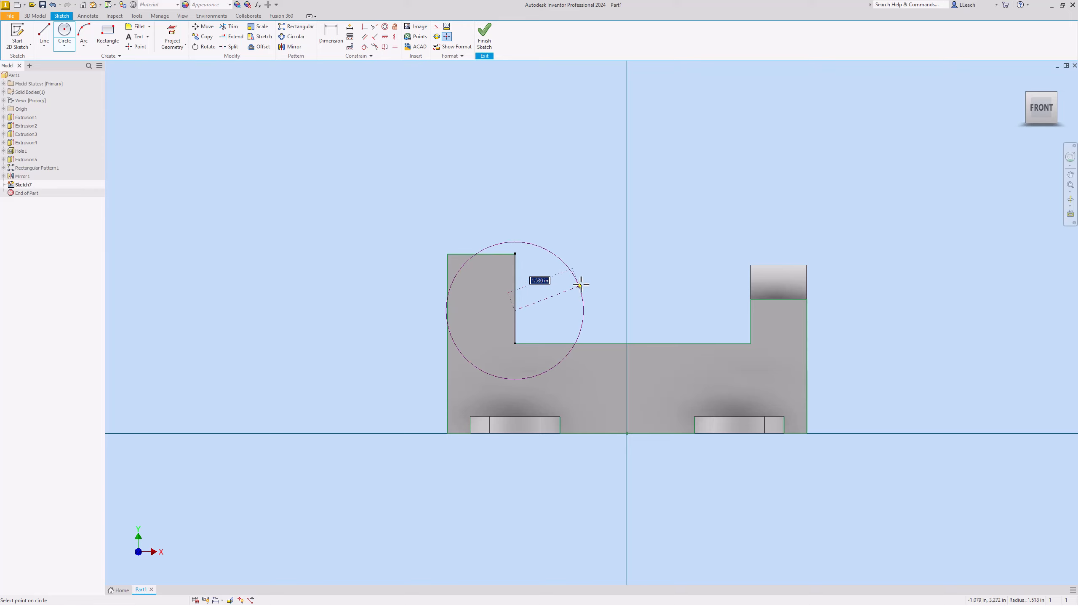
{"action": "left_click", "coordinate": [592, 276]}
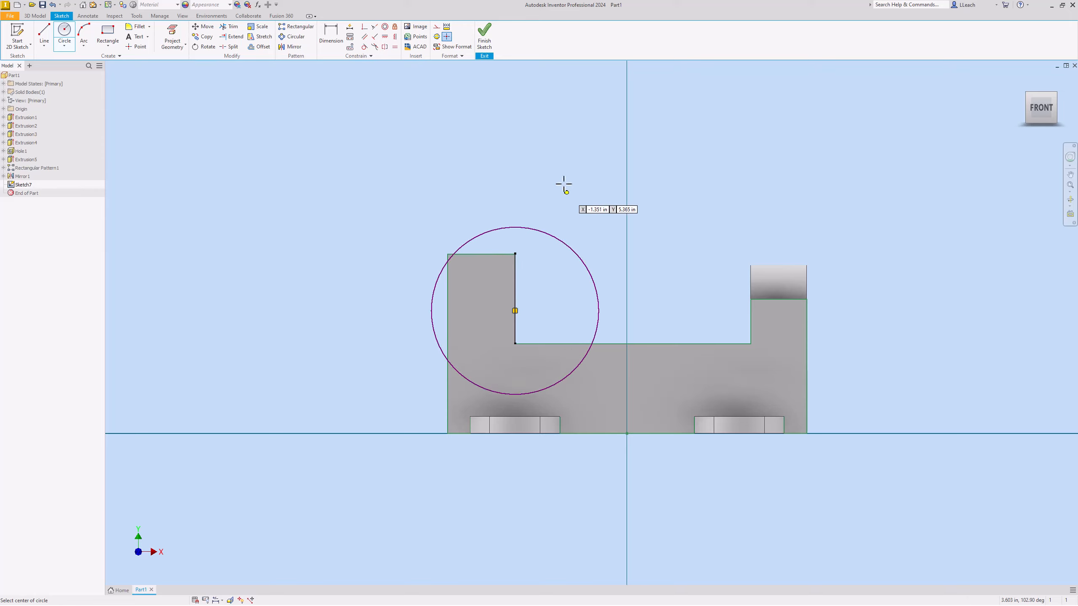
Add a radius dimension to the circle and set it to 1.5 in.
{"action": "left_click", "coordinate": [333, 39]}
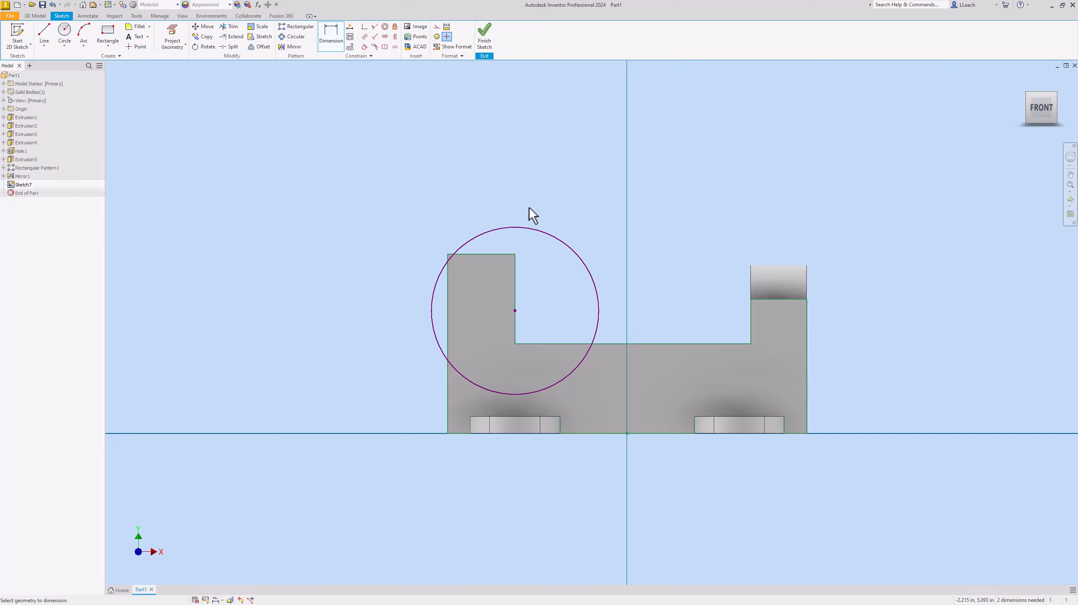
{"action": "left_click", "coordinate": [526, 227]}
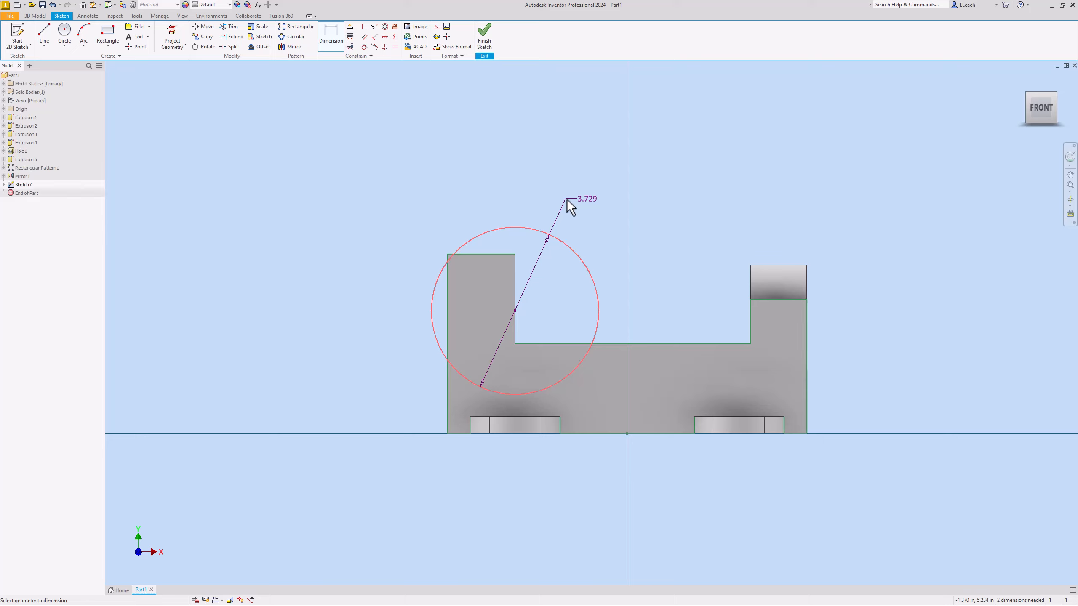
{"action": "right_click", "coordinate": [567, 200]}
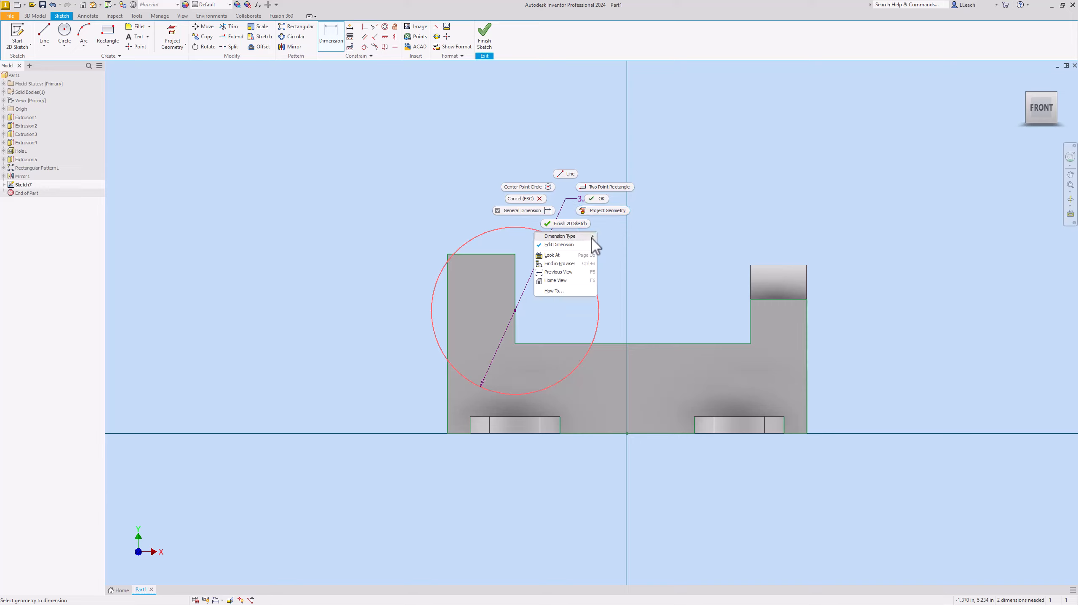
{"action": "left_click", "coordinate": [617, 240]}
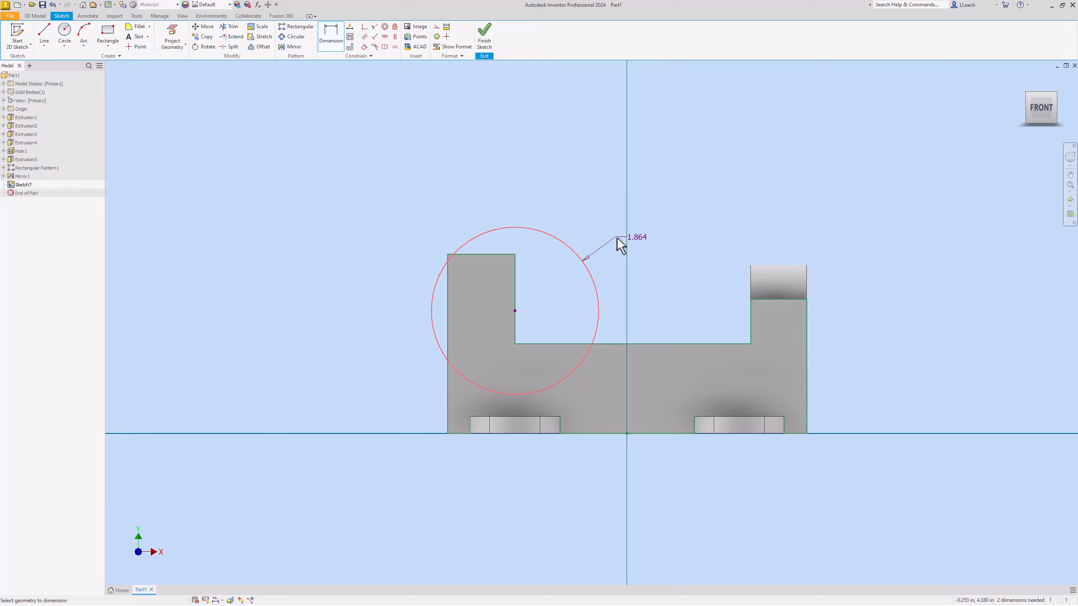
{"action": "left_click", "coordinate": [596, 213]}
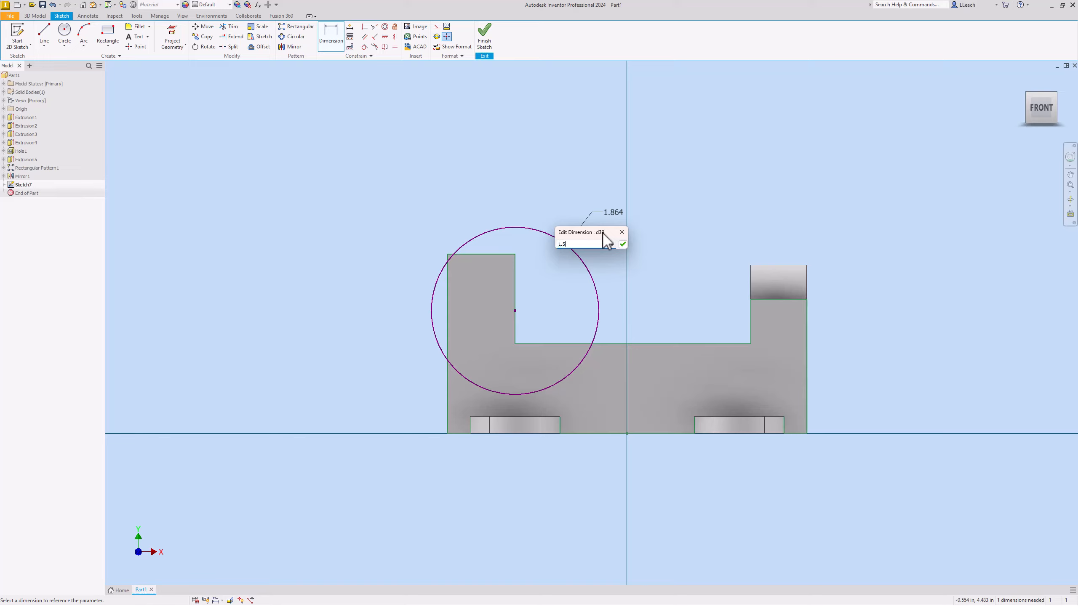
{"action": "key", "text": "Return"}
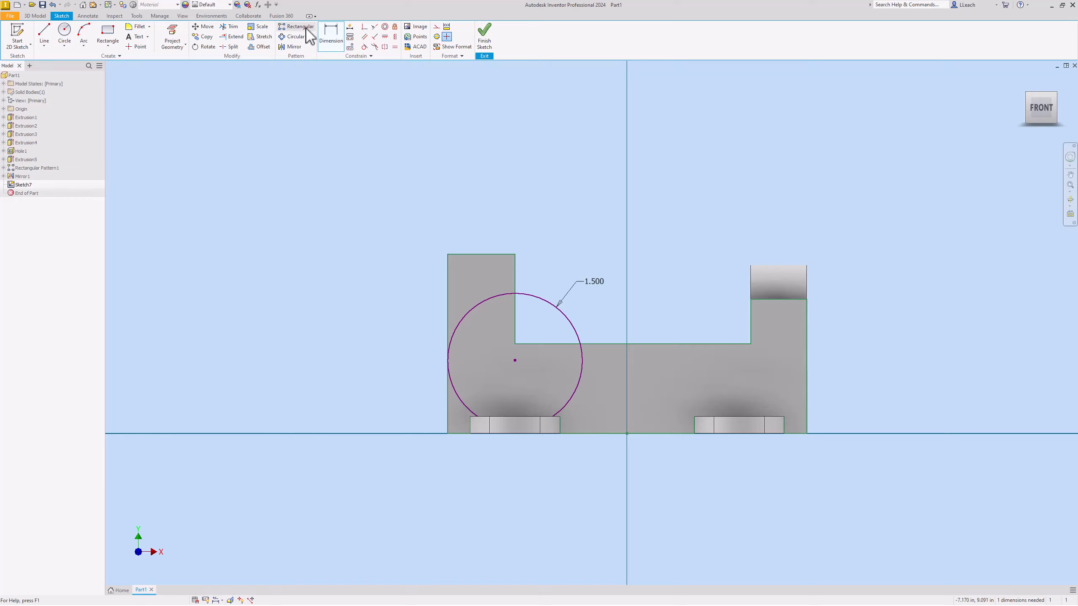
Dimension the height of the circle's center above the block's bottom edge as 2.625 in.
{"action": "left_click", "coordinate": [333, 34]}
{"action": "left_click", "coordinate": [410, 397]}
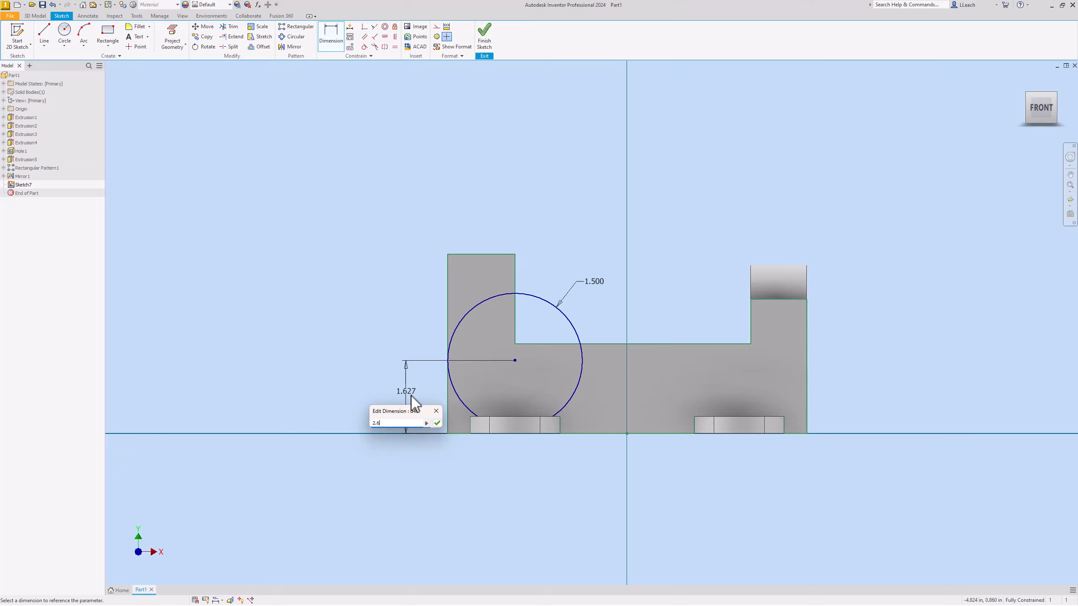
{"action": "key", "text": "Return"}
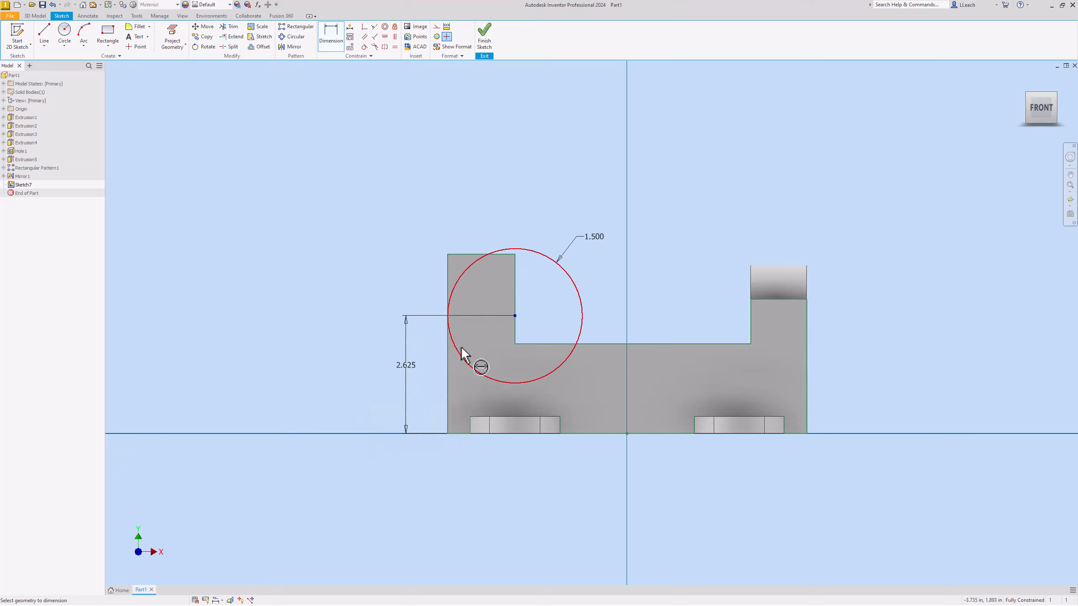
{"action": "key", "text": "Escape"}
Trim the circle to the arc between the tall end's outer vertical edge and top edge, and finish the sketch.
{"action": "scroll", "coordinate": [477, 303], "scroll_direction": "down", "scroll_amount": 2}
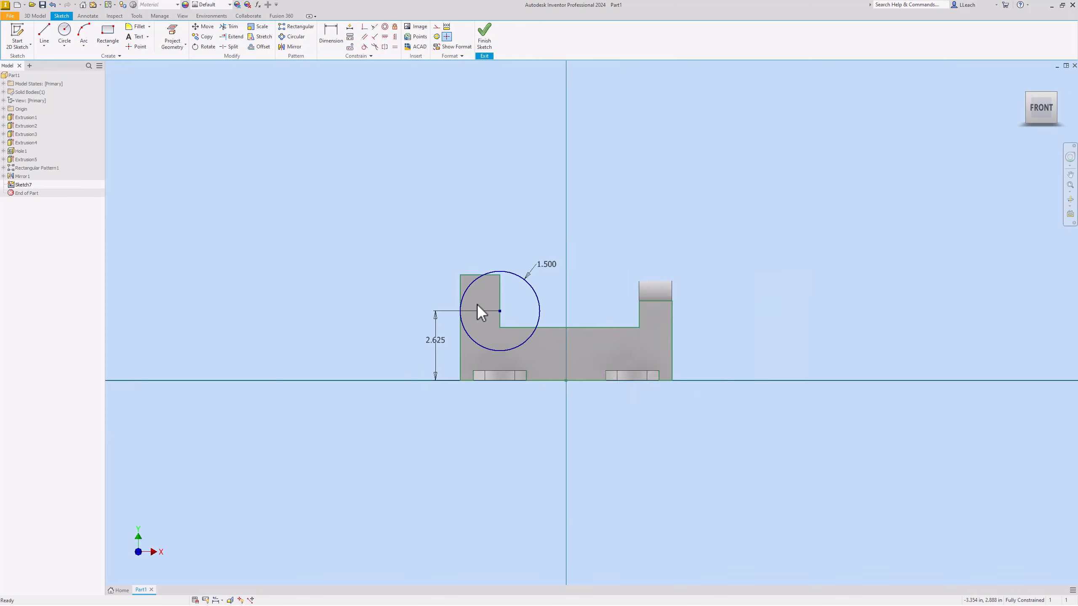
{"action": "scroll", "coordinate": [477, 303], "scroll_direction": "up", "scroll_amount": 3}
{"action": "scroll", "coordinate": [475, 304], "scroll_direction": "up", "scroll_amount": 3}
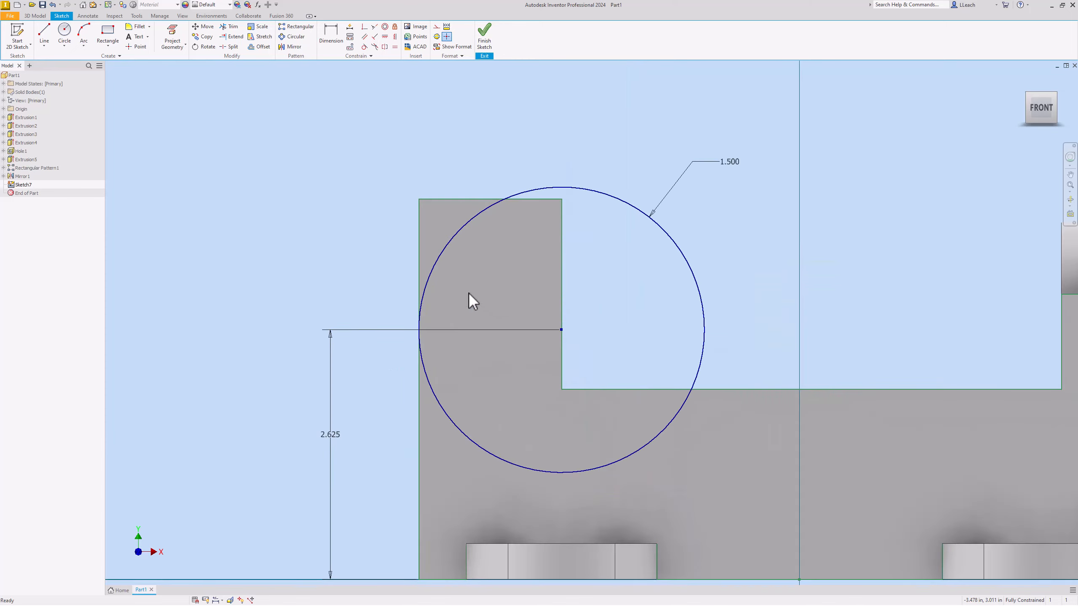
{"action": "scroll", "coordinate": [464, 282], "scroll_direction": "up", "scroll_amount": 3}
{"action": "scroll", "coordinate": [464, 282], "scroll_direction": "down", "scroll_amount": 3}
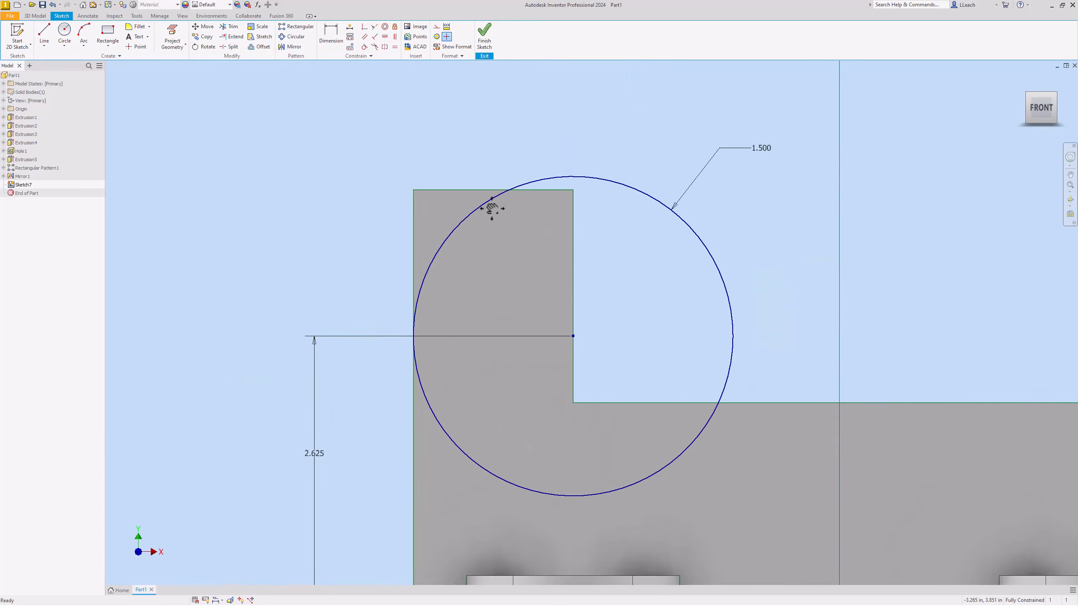
{"action": "middle_click_drag", "start_coordinate": [492, 208], "coordinate": [483, 224]}
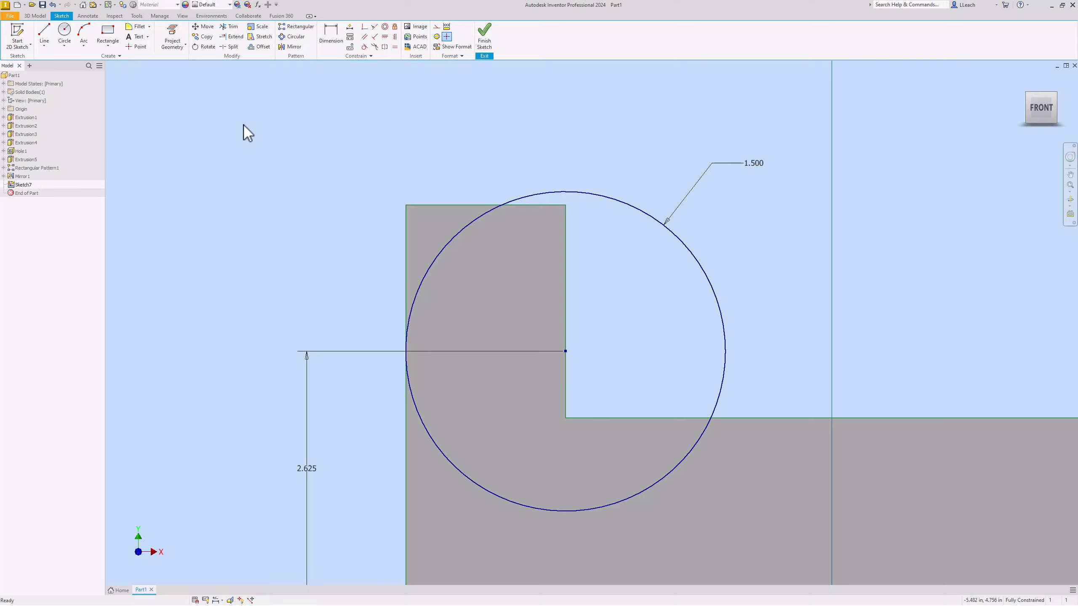
{"action": "left_click", "coordinate": [229, 26]}
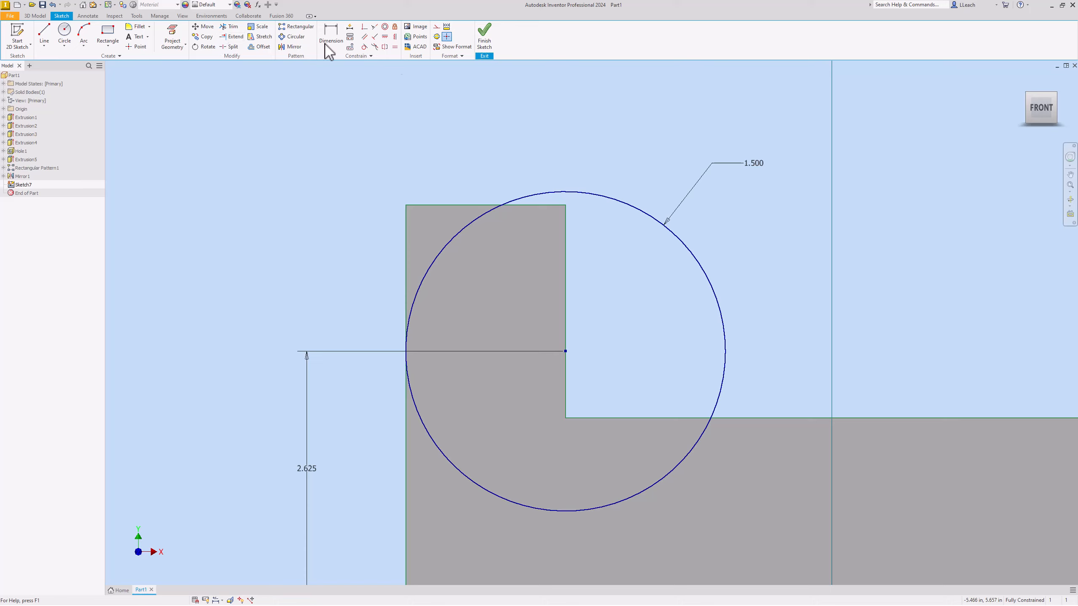
{"action": "left_click", "coordinate": [552, 193]}
{"action": "left_click", "coordinate": [422, 419]}
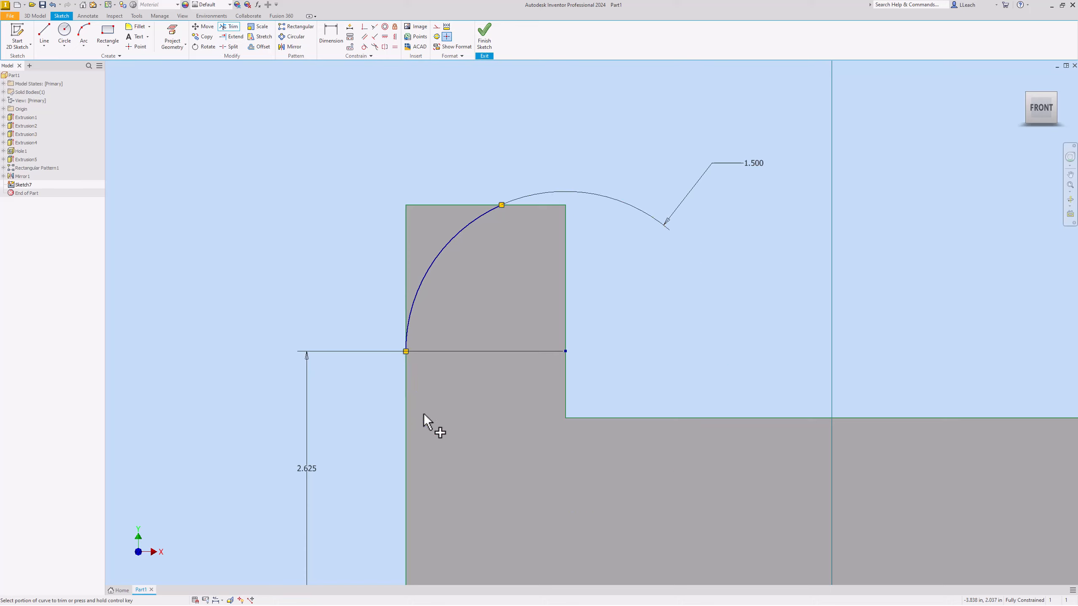
{"action": "key", "text": "Escape"}
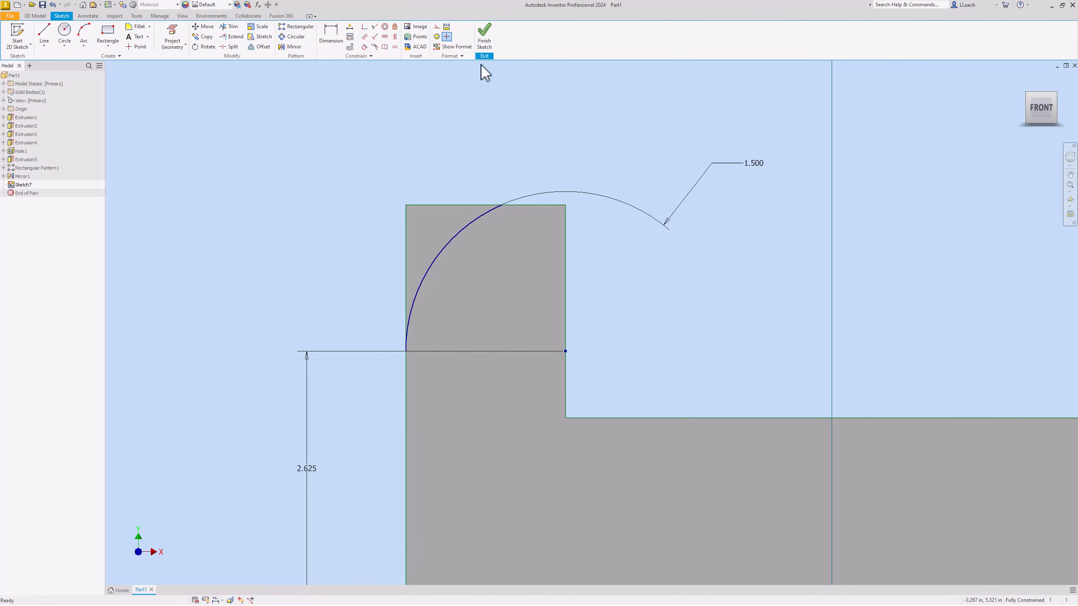
{"action": "left_click", "coordinate": [488, 41]}
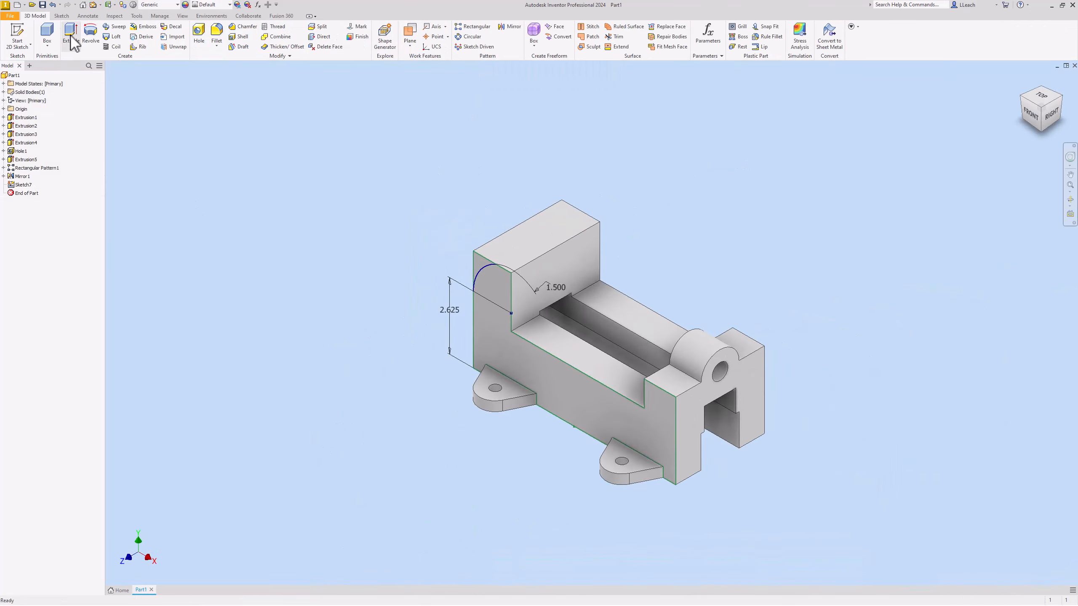
Cut the corner region outside the arc through all of the tall end with Extrude to round its outer top edge.
{"action": "left_click", "coordinate": [70, 34]}
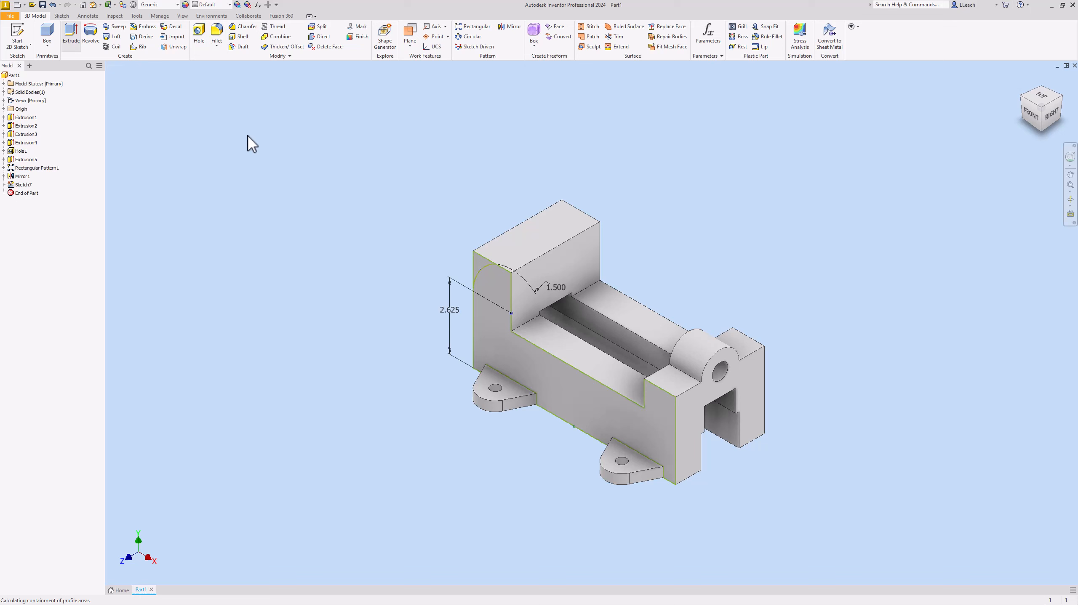
{"action": "left_click", "coordinate": [482, 264]}
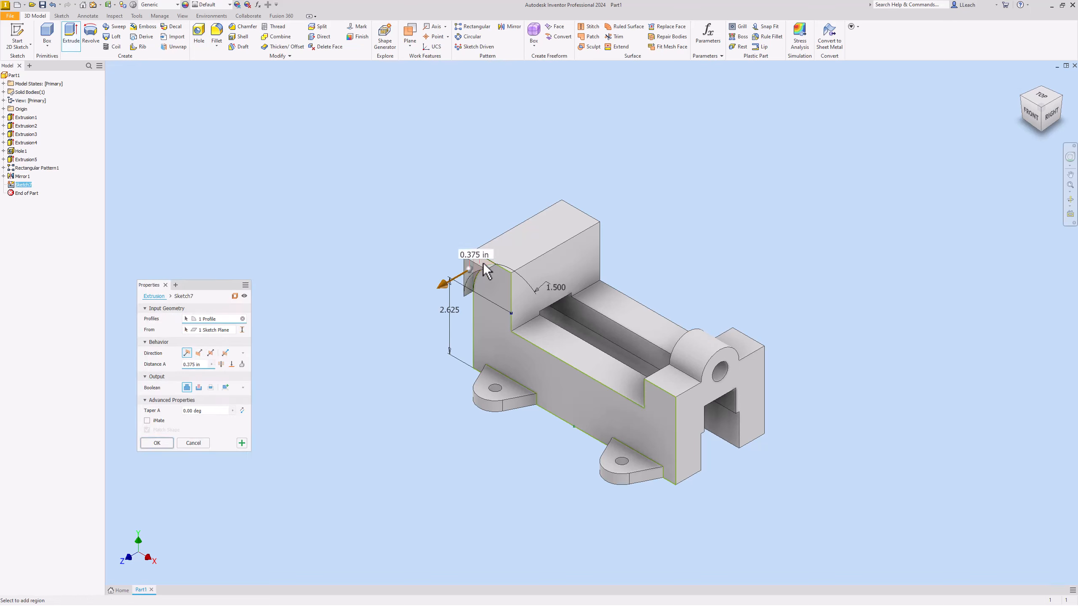
{"action": "left_click", "coordinate": [199, 388]}
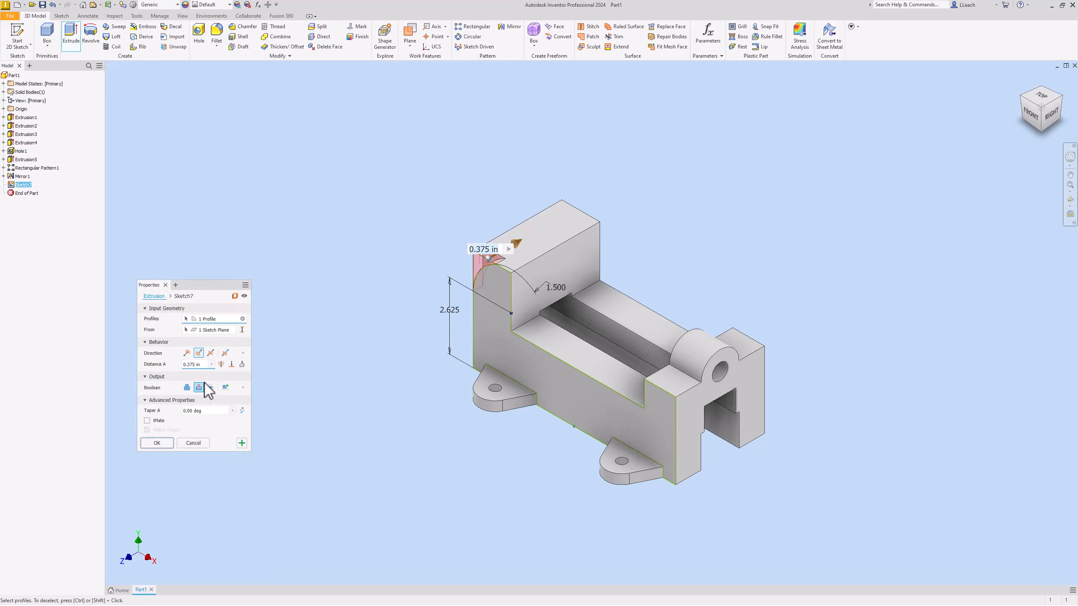
{"action": "left_click", "coordinate": [221, 363]}
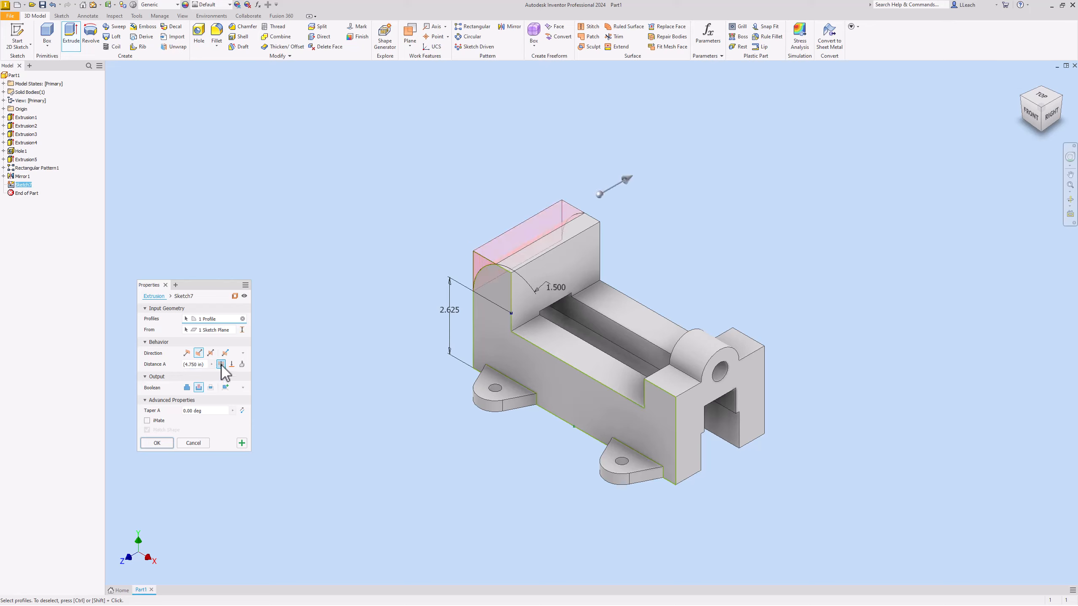
{"action": "left_click", "coordinate": [157, 443]}
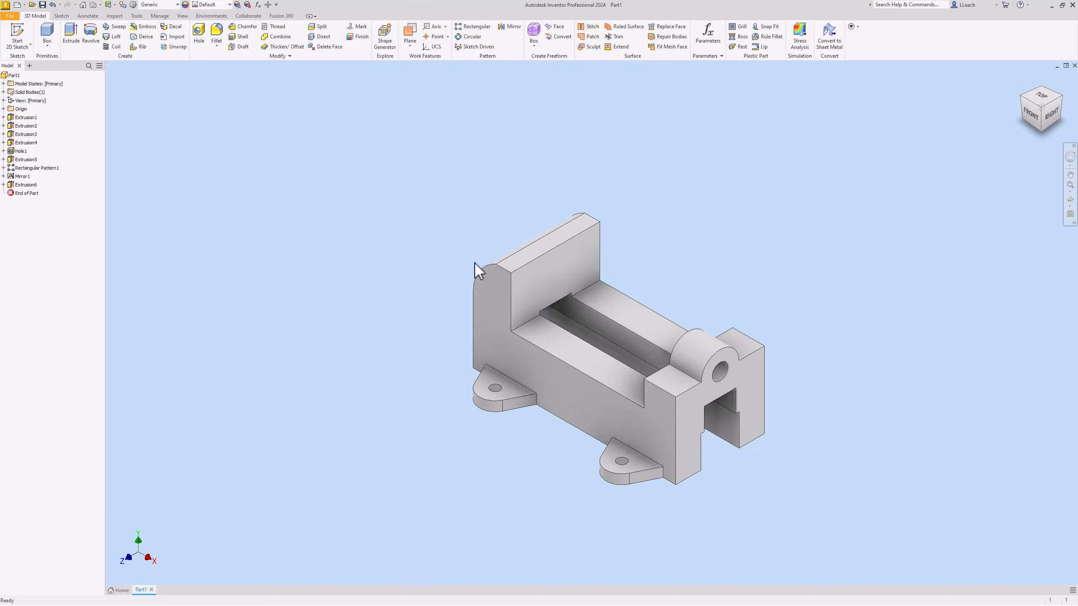
{"action": "scroll", "coordinate": [498, 293], "scroll_direction": "down", "scroll_amount": 1}
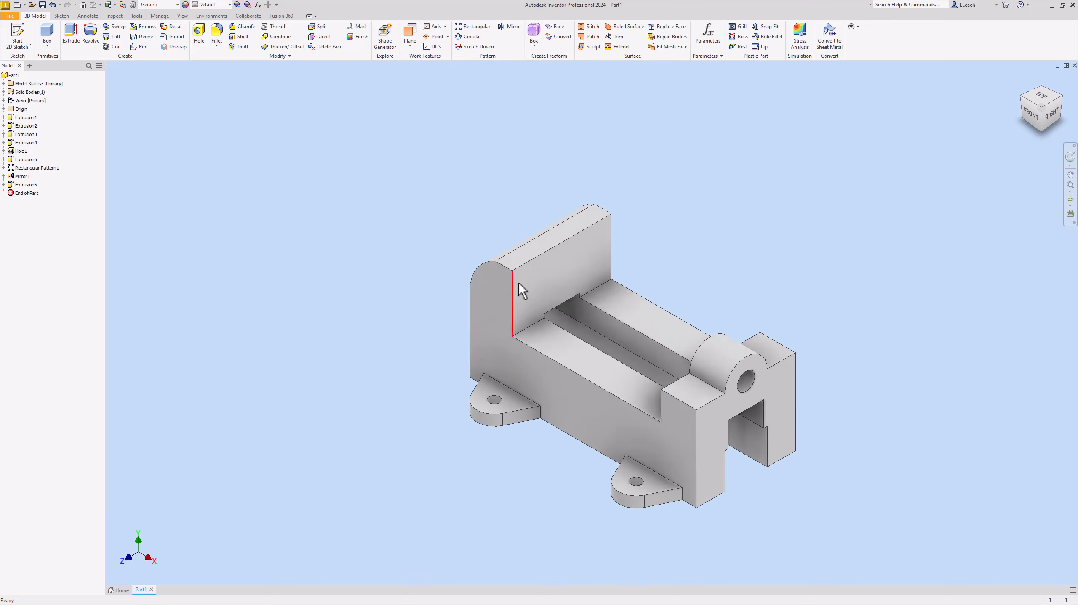
{"action": "middle_click_drag", "start_coordinate": [528, 278], "coordinate": [514, 234]}
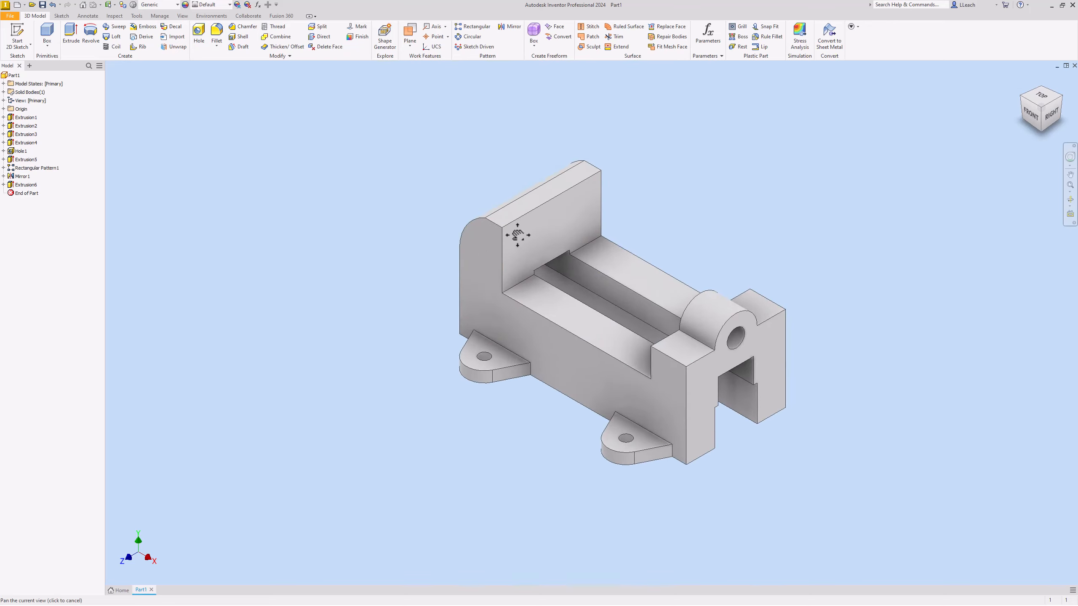
{"action": "left_click", "coordinate": [1051, 114]}
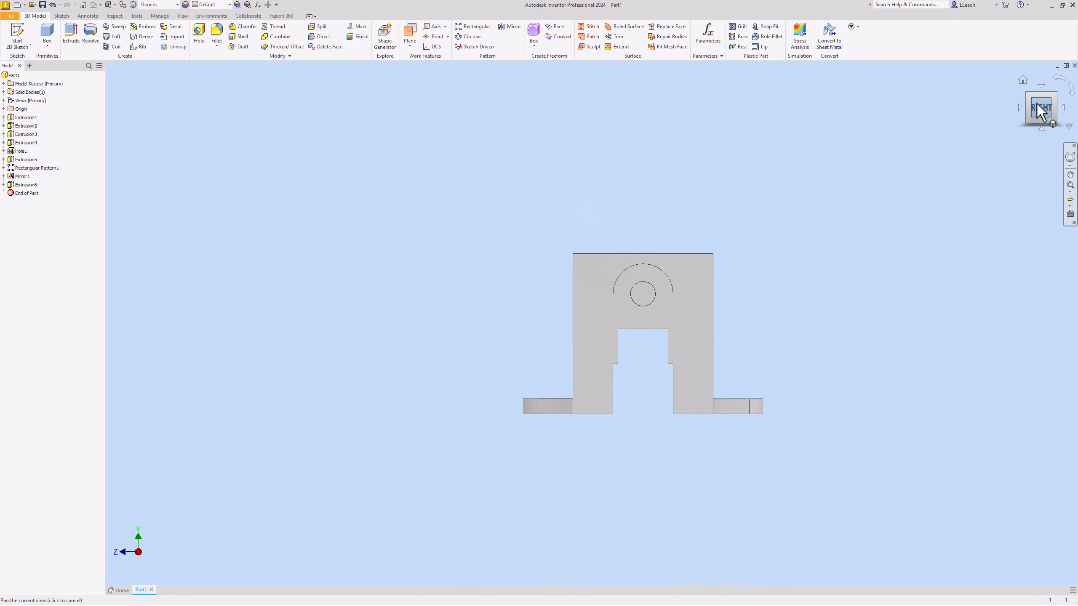
{"action": "left_click", "coordinate": [1031, 98]}
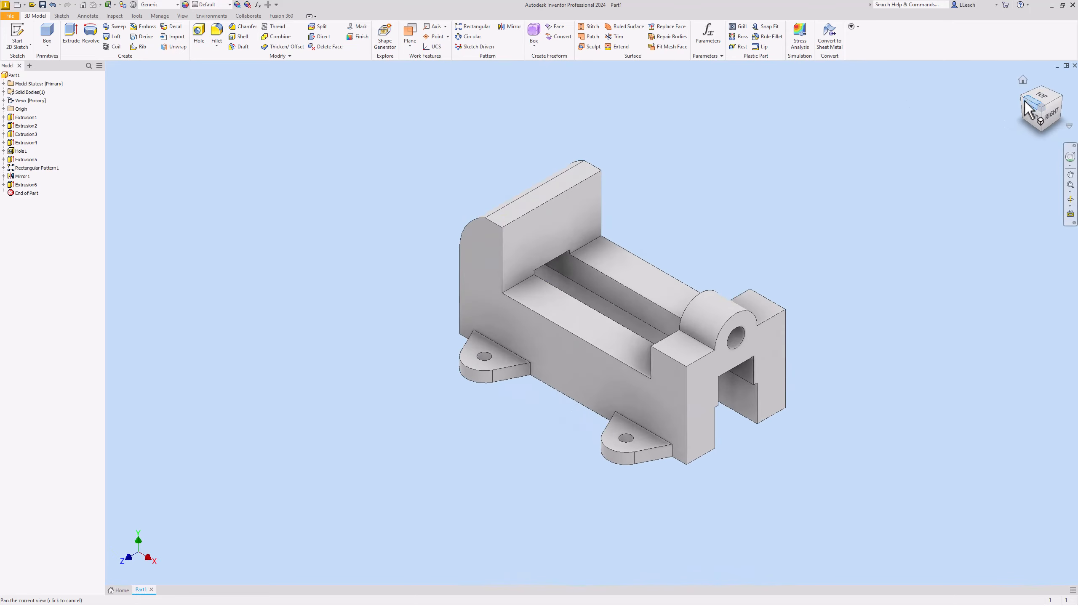
{"action": "left_click", "coordinate": [1024, 100]}
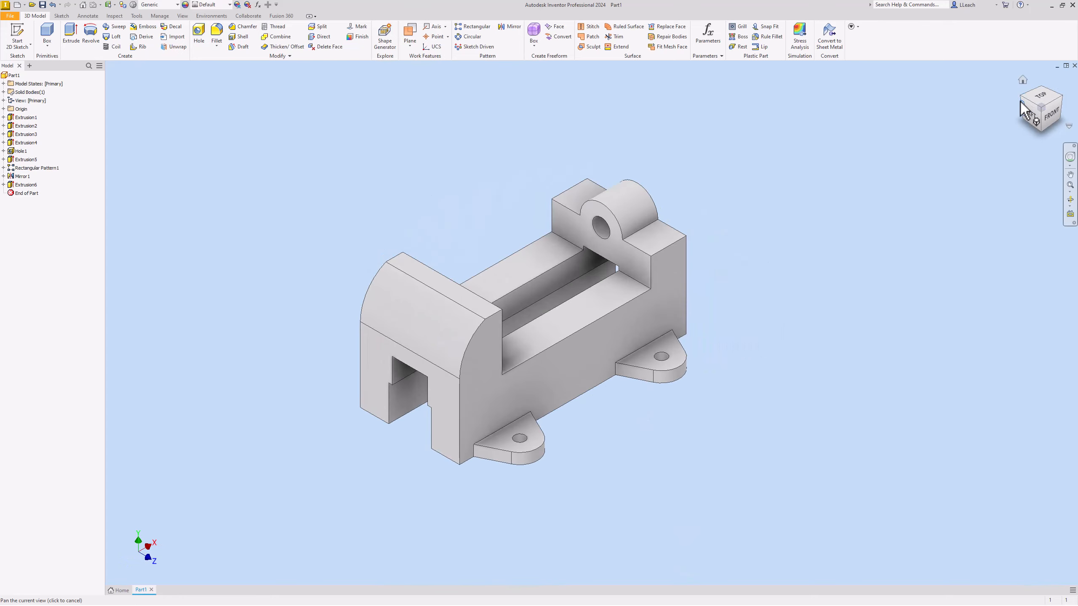
{"action": "left_click", "coordinate": [1068, 99]}
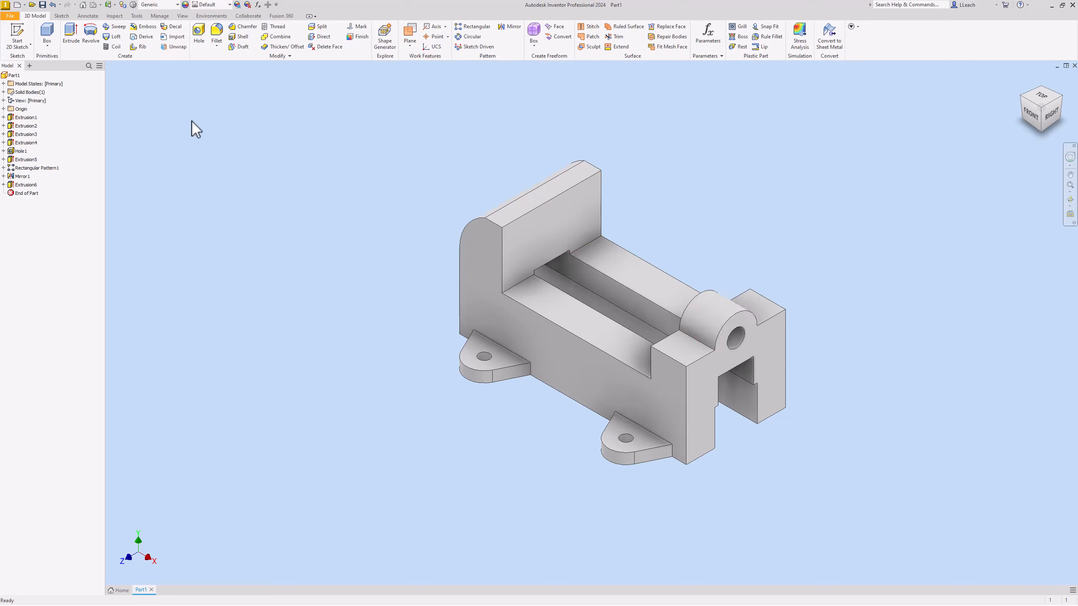
Browse the available materials for the part and switch the material source to the Autodesk Material Library.
{"action": "left_click", "coordinate": [178, 5]}
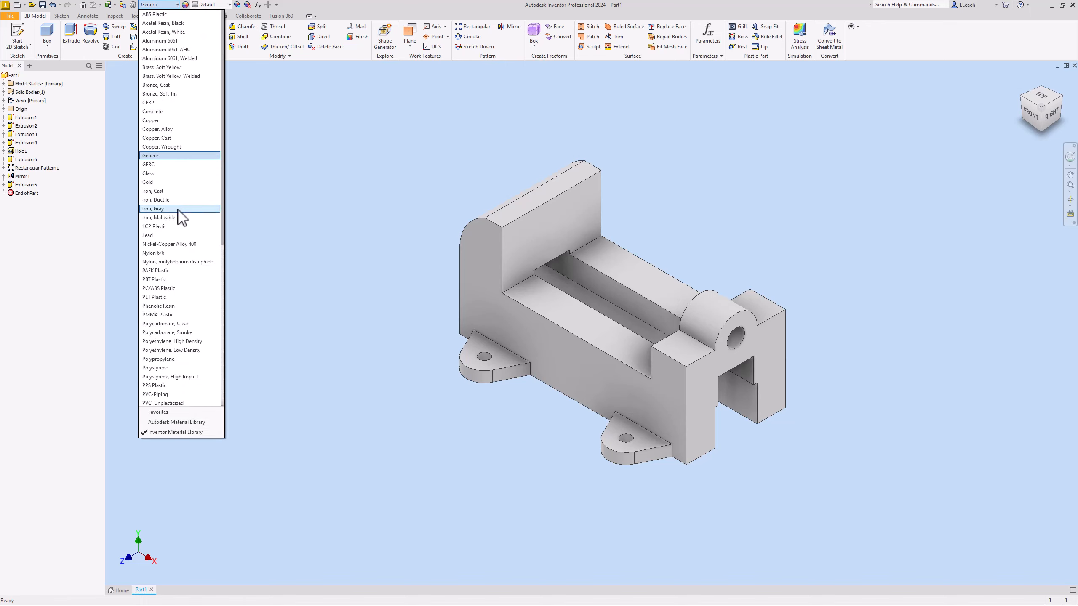
{"action": "scroll", "coordinate": [177, 210], "scroll_direction": "down", "scroll_amount": 3}
{"action": "scroll", "coordinate": [177, 210], "scroll_direction": "up", "scroll_amount": 3}
{"action": "scroll", "coordinate": [184, 211], "scroll_direction": "down", "scroll_amount": 8}
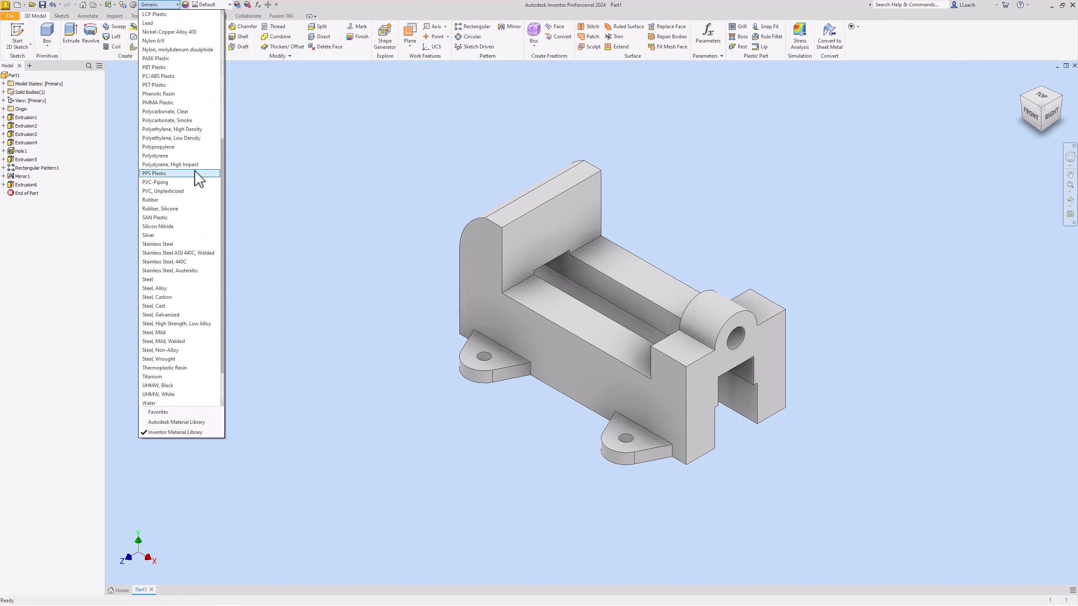
{"action": "scroll", "coordinate": [196, 169], "scroll_direction": "up", "scroll_amount": 6}
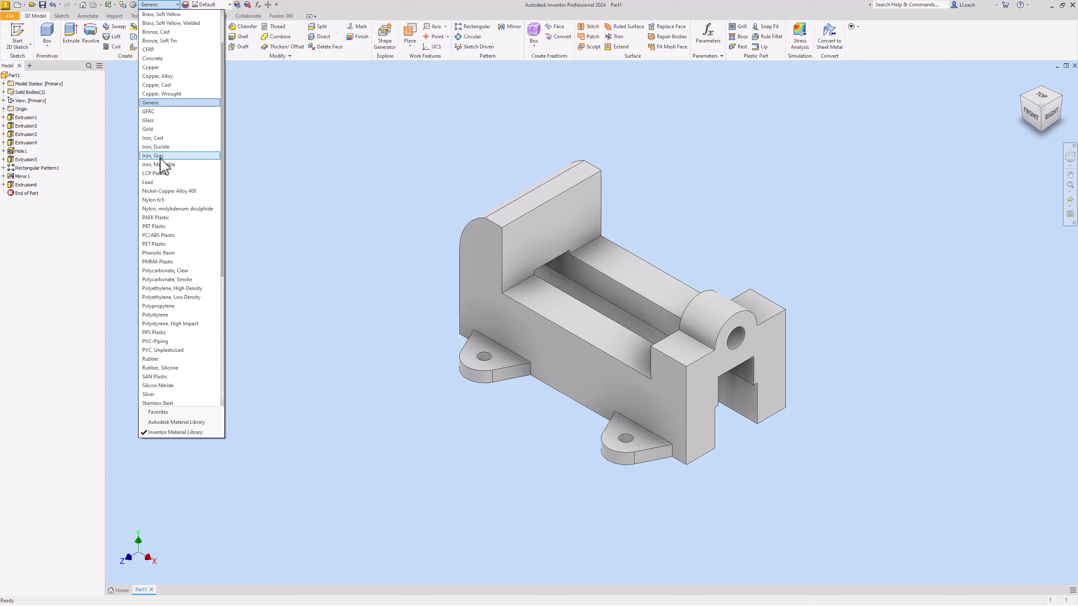
{"action": "scroll", "coordinate": [157, 399], "scroll_direction": "down", "scroll_amount": 2}
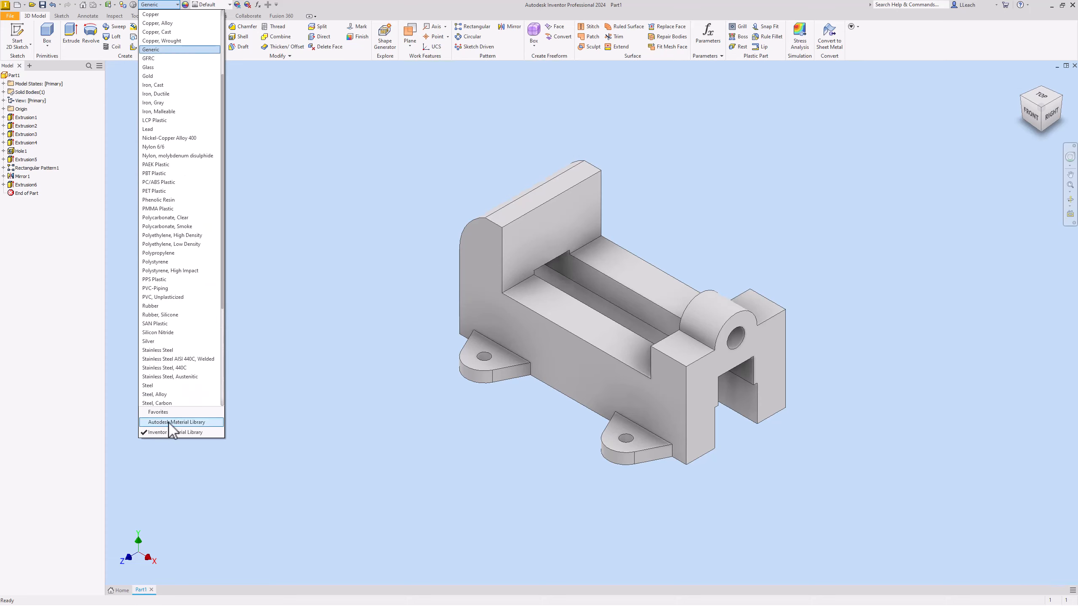
{"action": "left_click", "coordinate": [169, 422]}
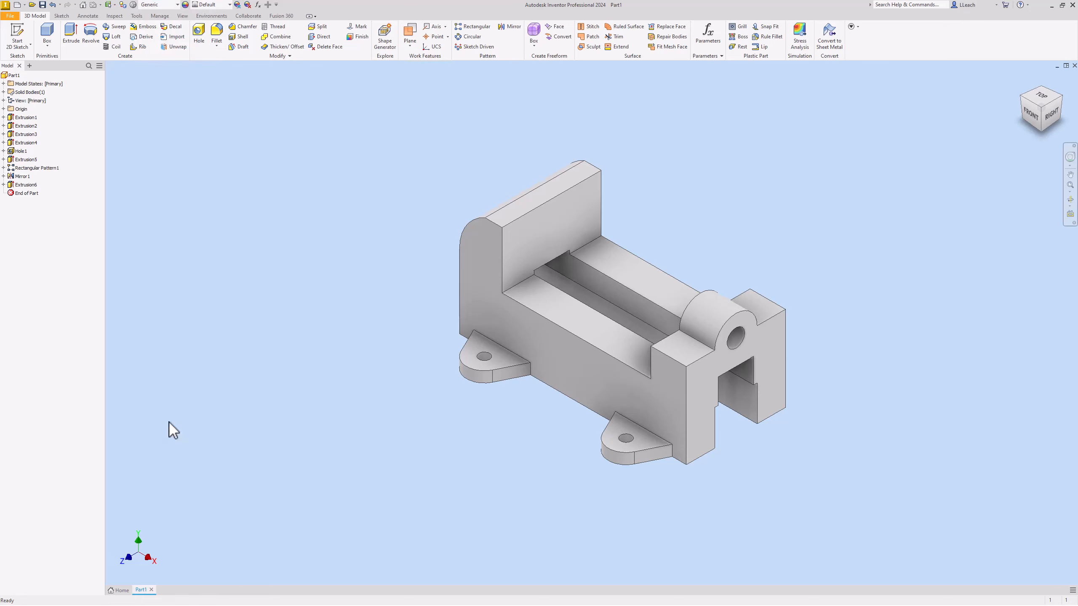
Assign the Iron, Gray material from the Autodesk Material Library to the part.
{"action": "left_click", "coordinate": [177, 6]}
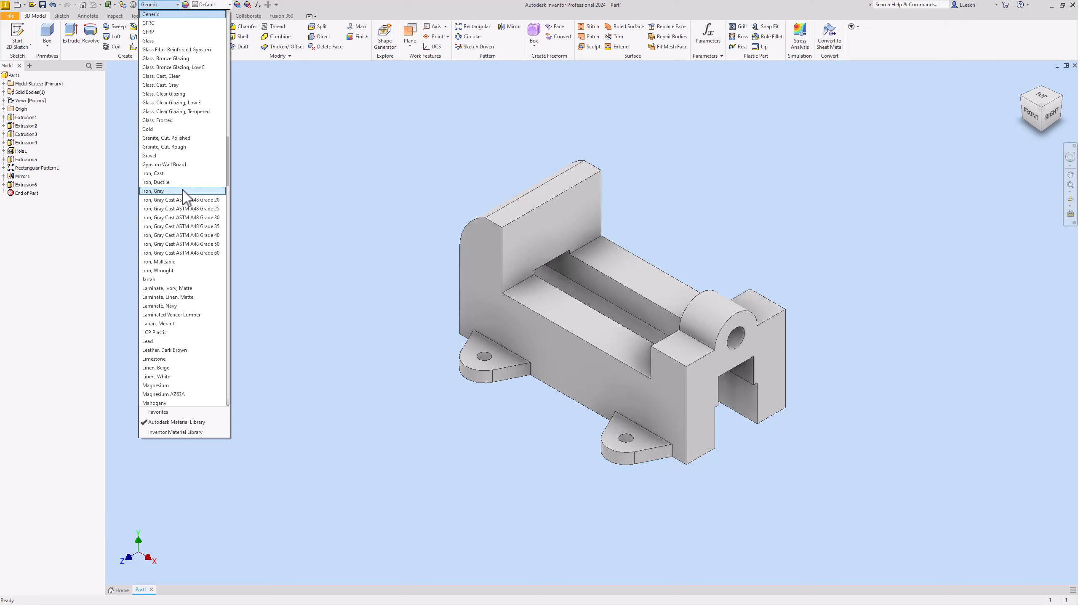
{"action": "left_click", "coordinate": [160, 192]}
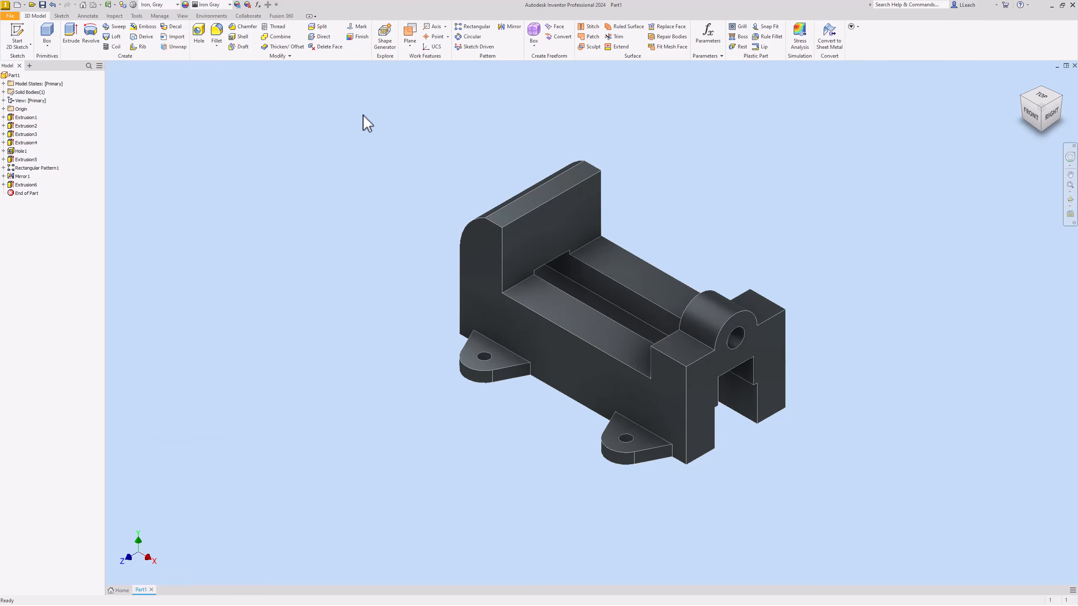
{"action": "key", "text": "F2"}
{"action": "left_click_drag", "start_coordinate": [380, 101], "coordinate": [361, 109]}
{"action": "key", "text": "Escape"}
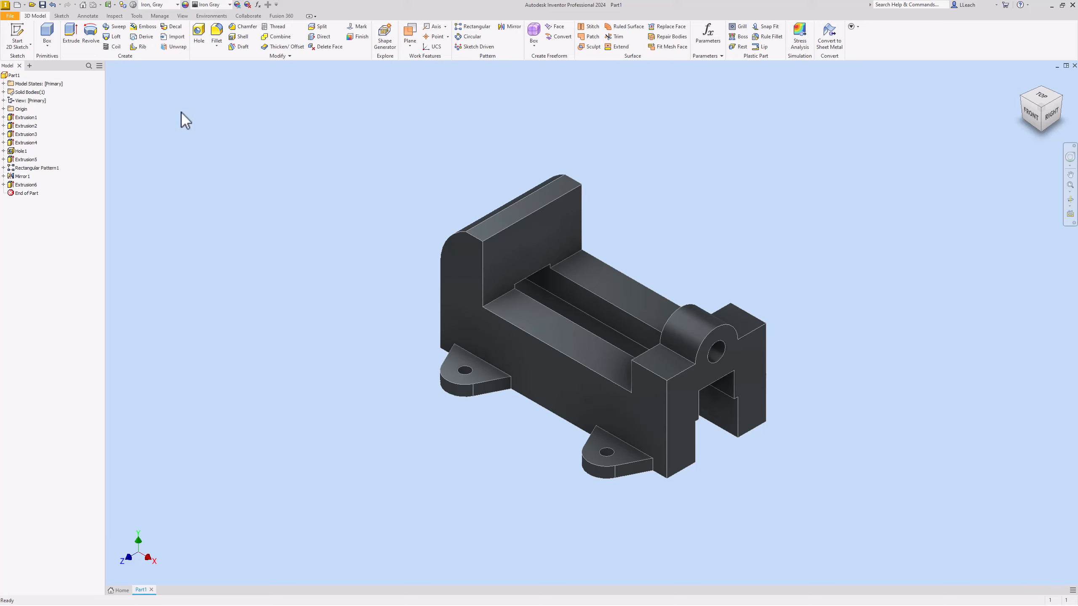